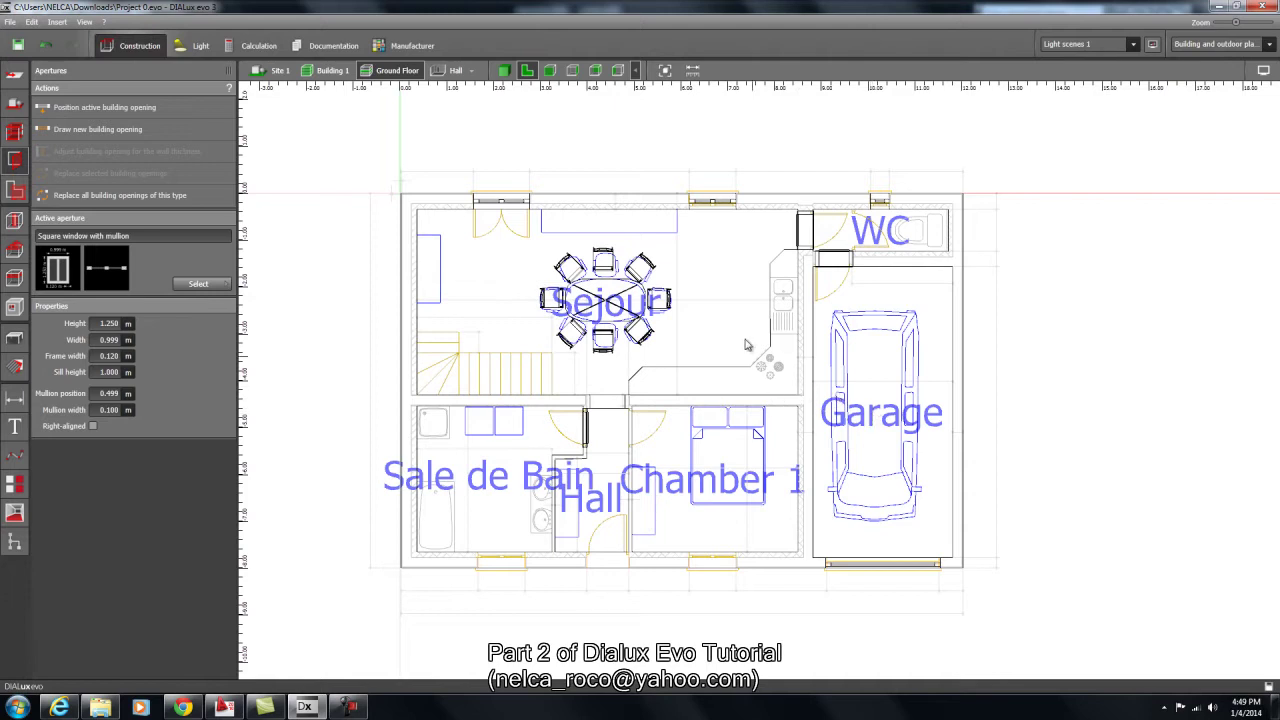
Switch to the AutoCAD house drawing and examine the windows and glazed door in the rear elevation, VUE DE DERRIERE.
scroll(743, 357, up, 4)
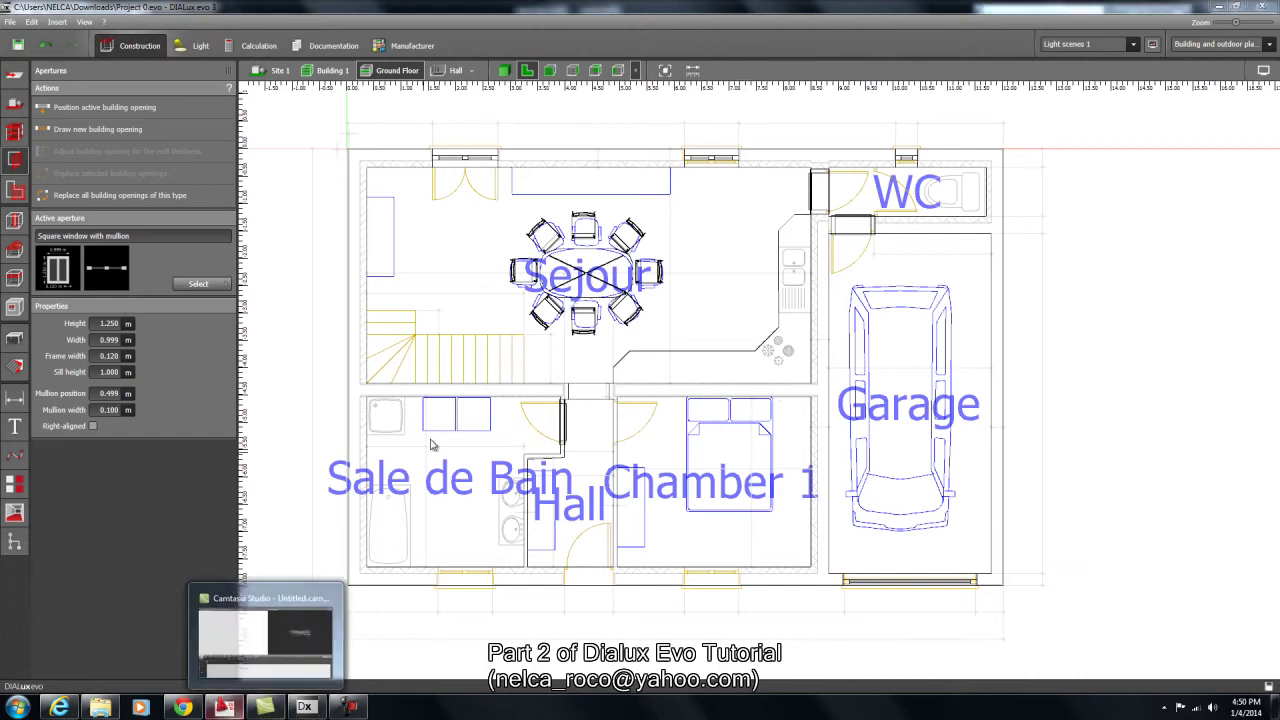
click(226, 708)
scroll(565, 343, down, 6)
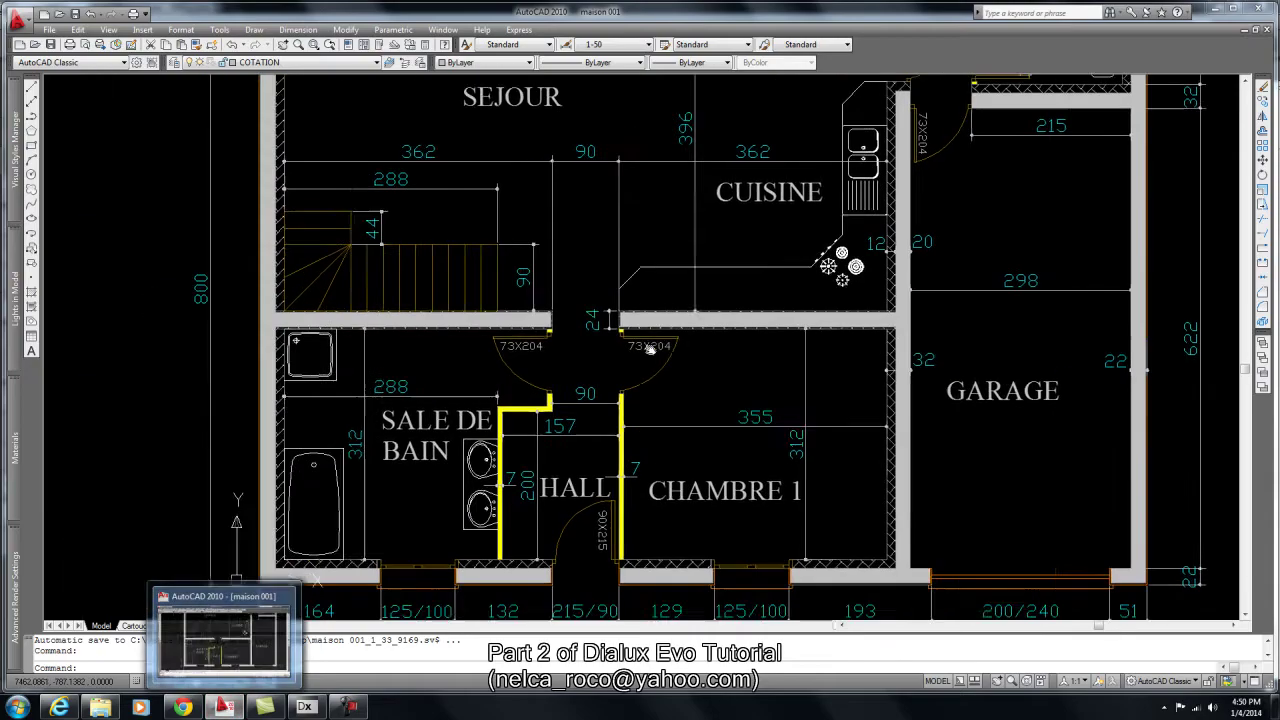
scroll(565, 343, up, 9)
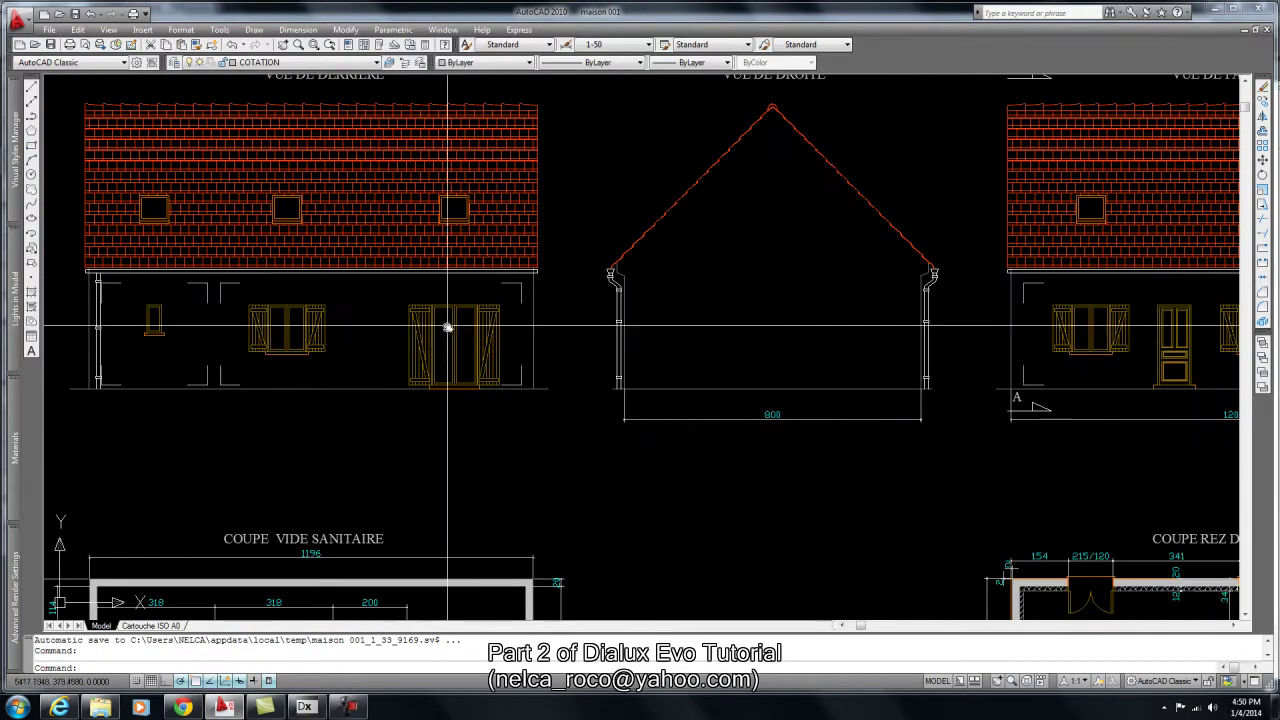
scroll(437, 322, up, 2)
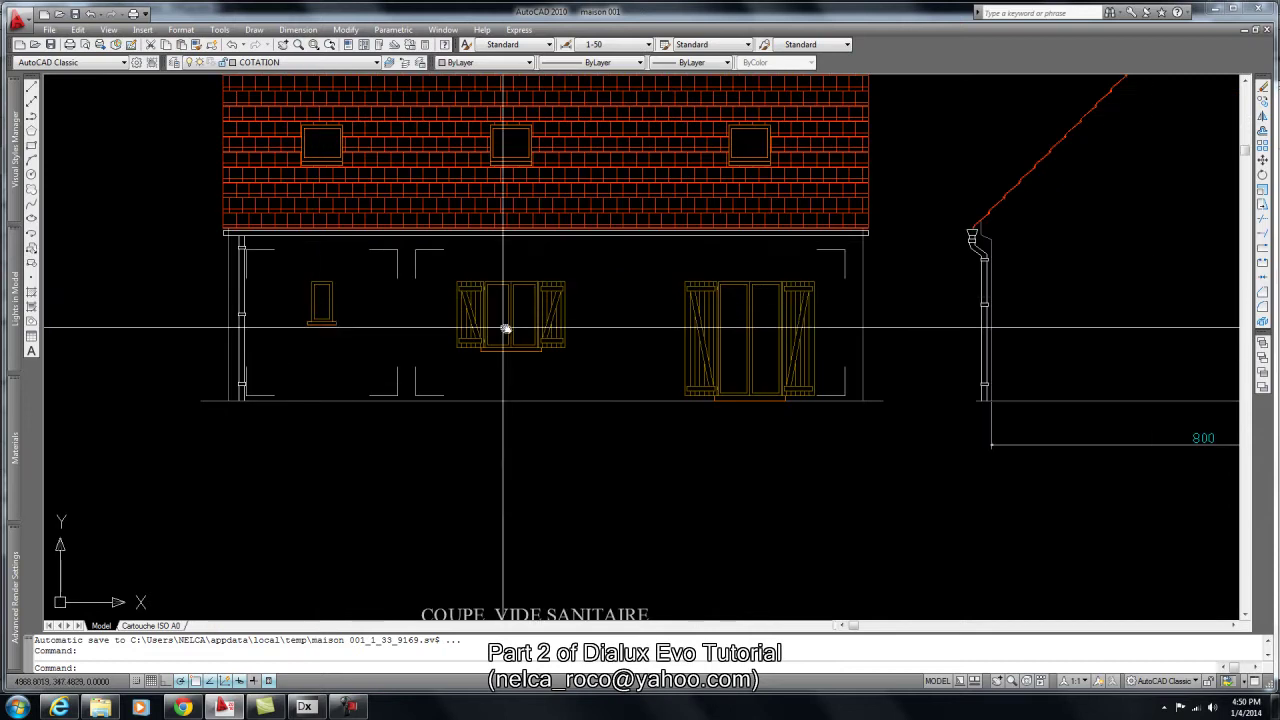
middle_drag(777, 342, 691, 349)
scroll(598, 408, up, 2)
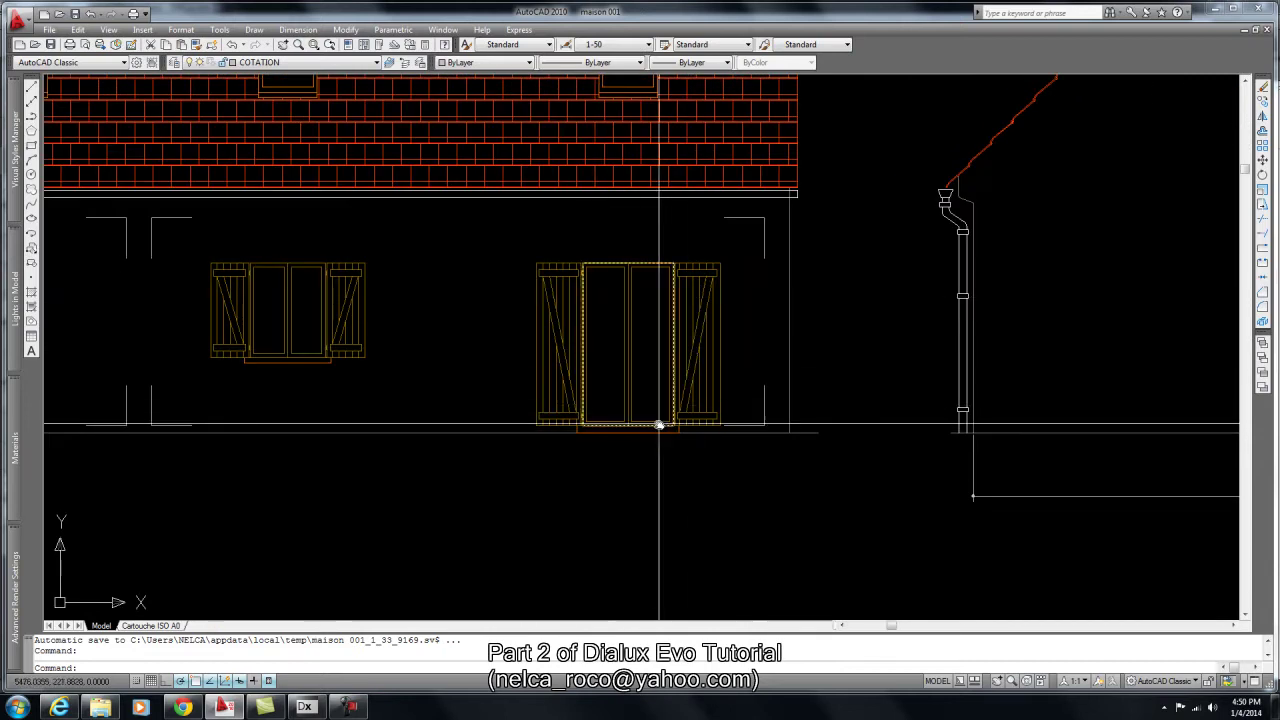
scroll(659, 429, down, 3)
scroll(650, 410, down, 3)
middle_drag(745, 441, 670, 421)
scroll(805, 398, up, 3)
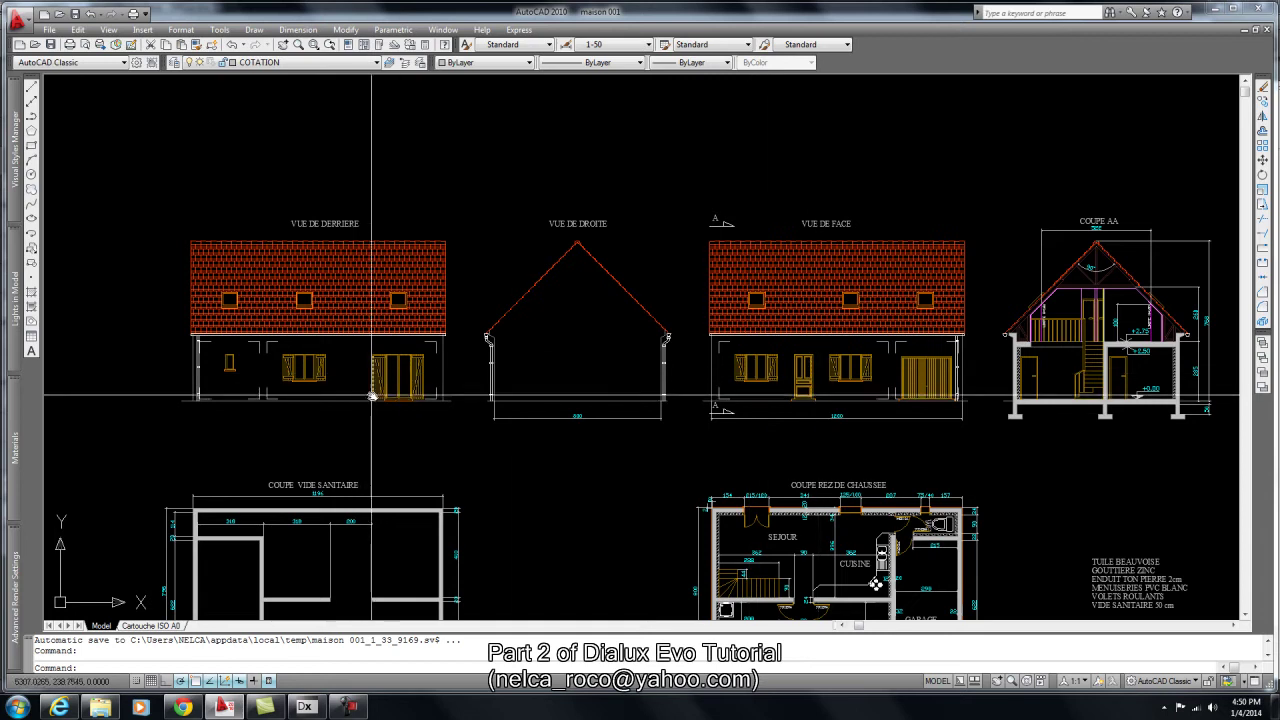
Examine the windows, entrance door and garage door in the front elevation, VUE DE FACE, against the rear elevation and ground floor plan.
scroll(760, 416, up, 1)
scroll(786, 423, down, 2)
mouse_move(786, 423)
middle_down()
mouse_move(857, 437)
mouse_move(833, 423)
middle_up()
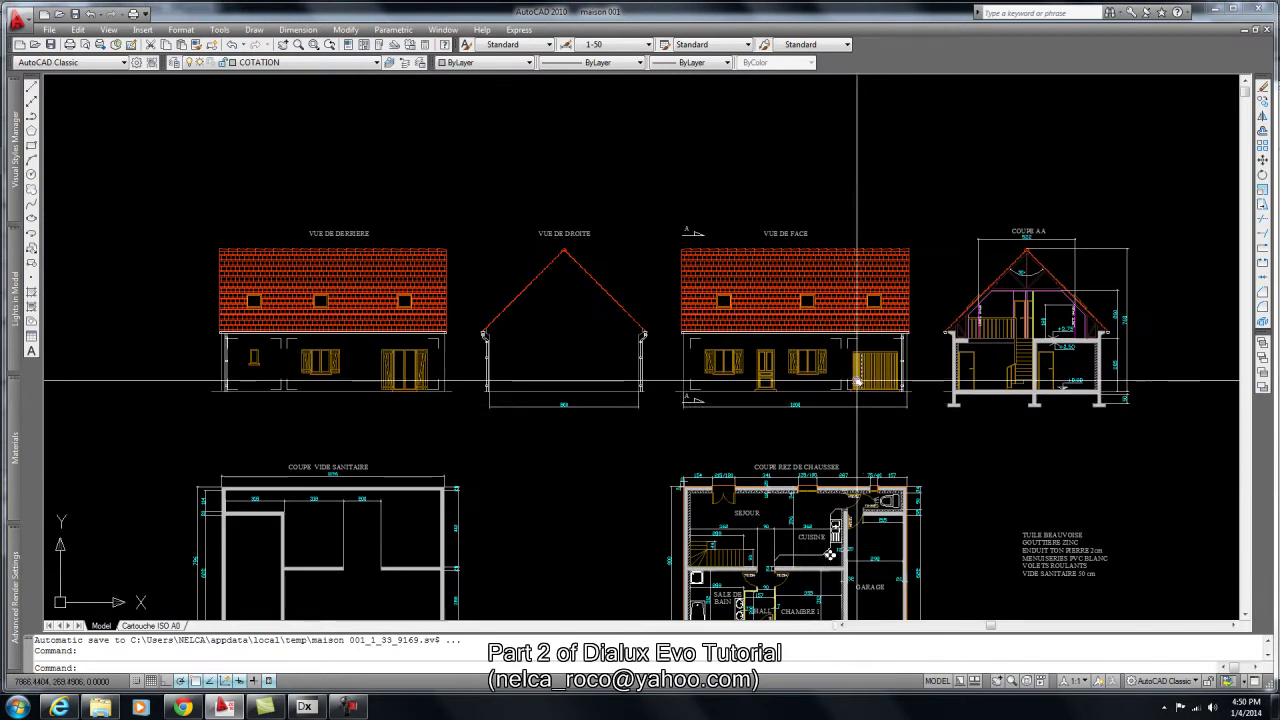
scroll(861, 383, up, 2)
middle_drag(789, 358, 911, 366)
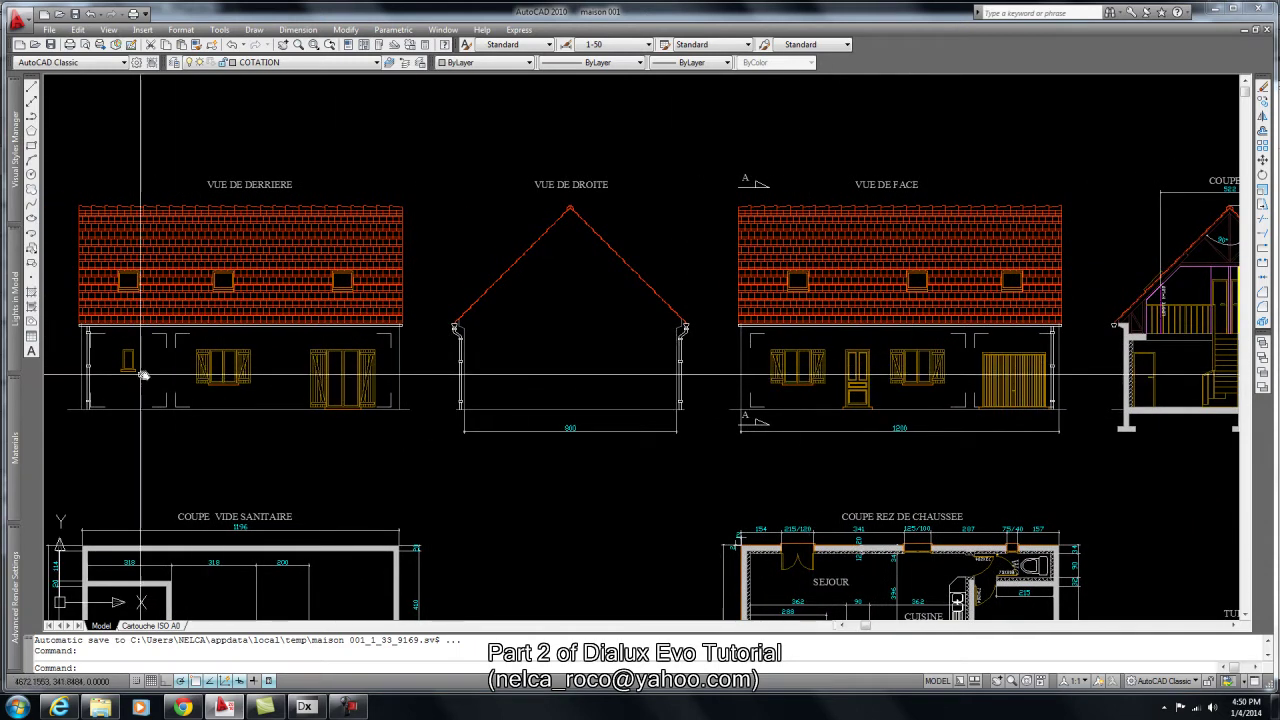
scroll(567, 432, down, 3)
scroll(663, 429, up, 1)
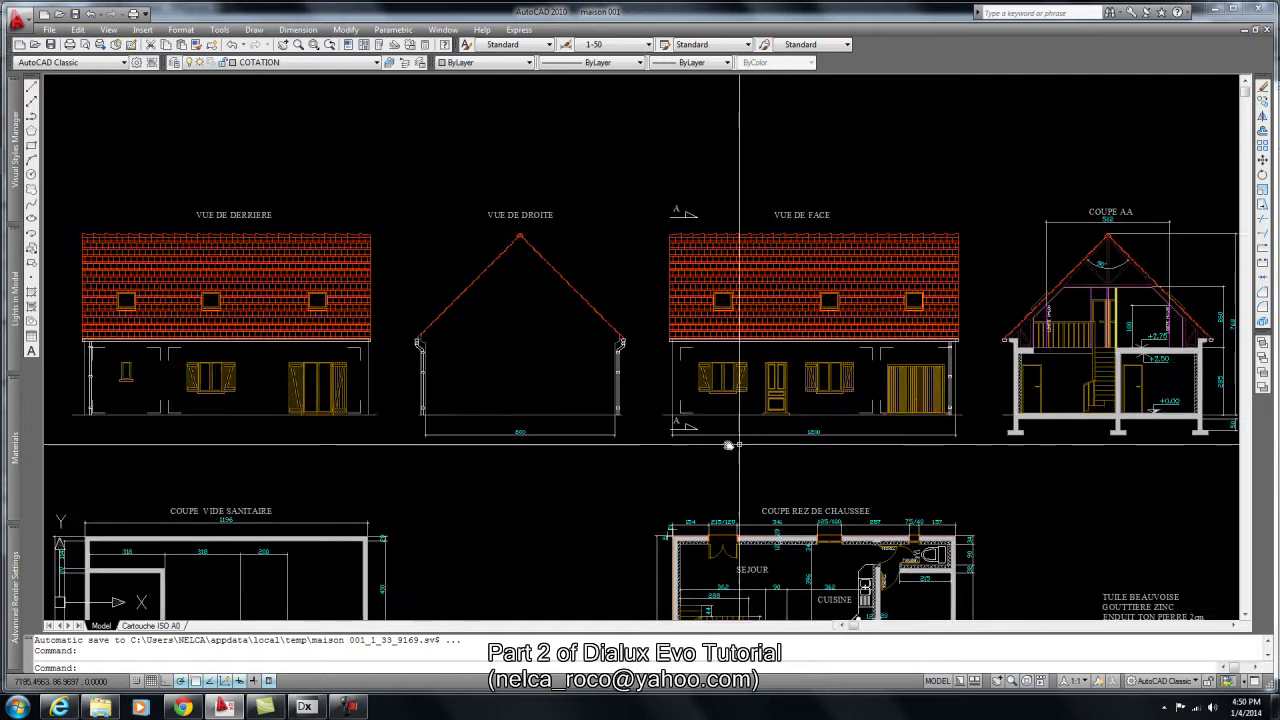
scroll(640, 383, up, 2)
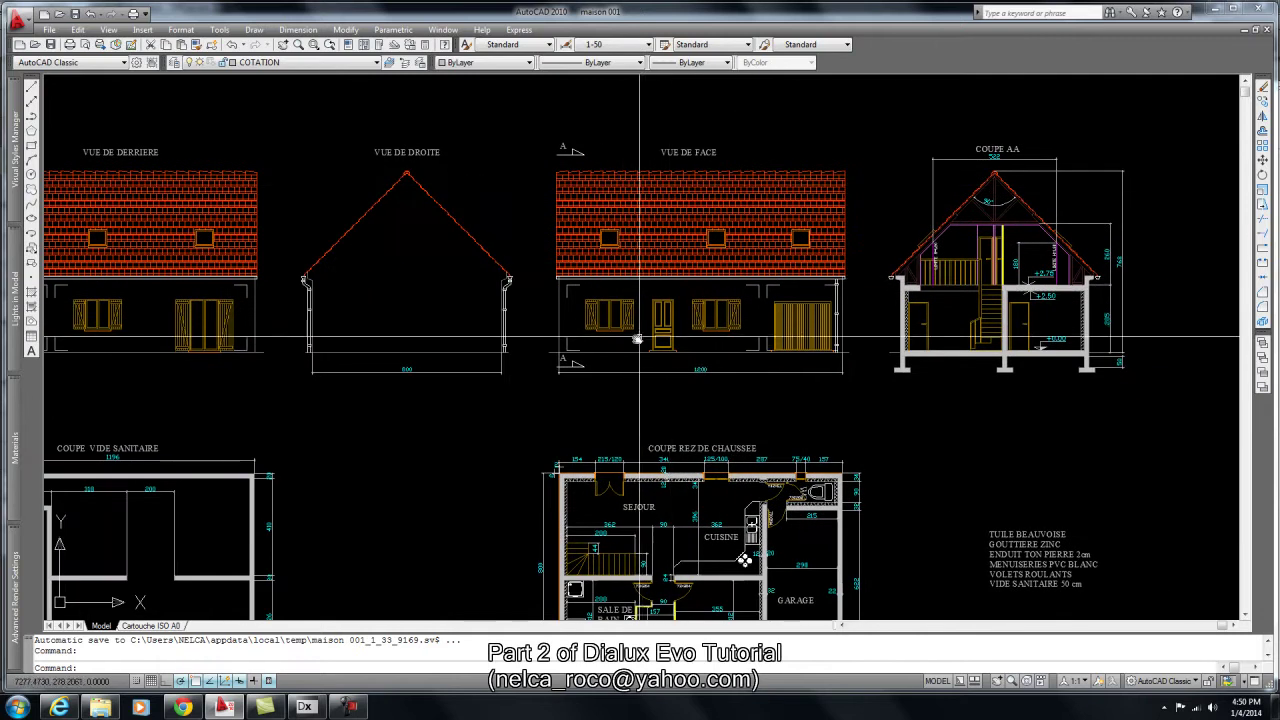
middle_drag(643, 336, 799, 342)
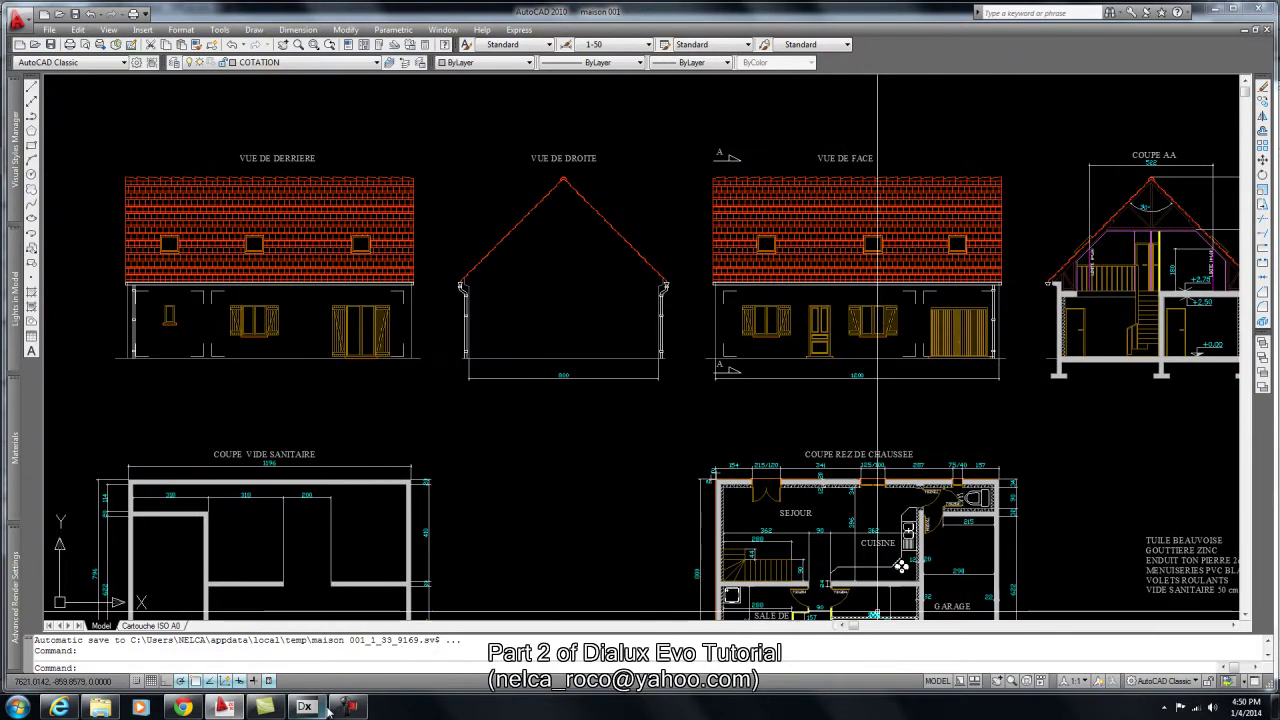
Switch to DIALux evo, save the project and show the ground floor in 3D from the outside.
click(295, 708)
middle_drag(565, 350, 635, 374)
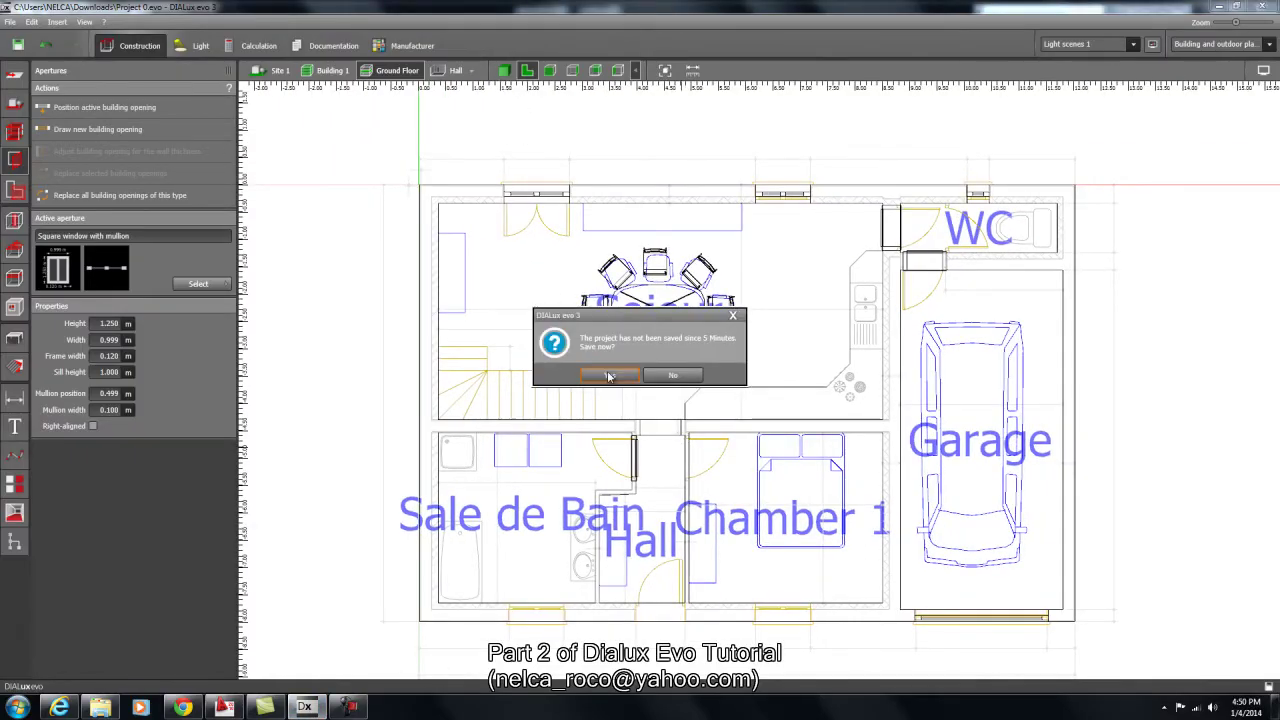
click(608, 374)
click(503, 72)
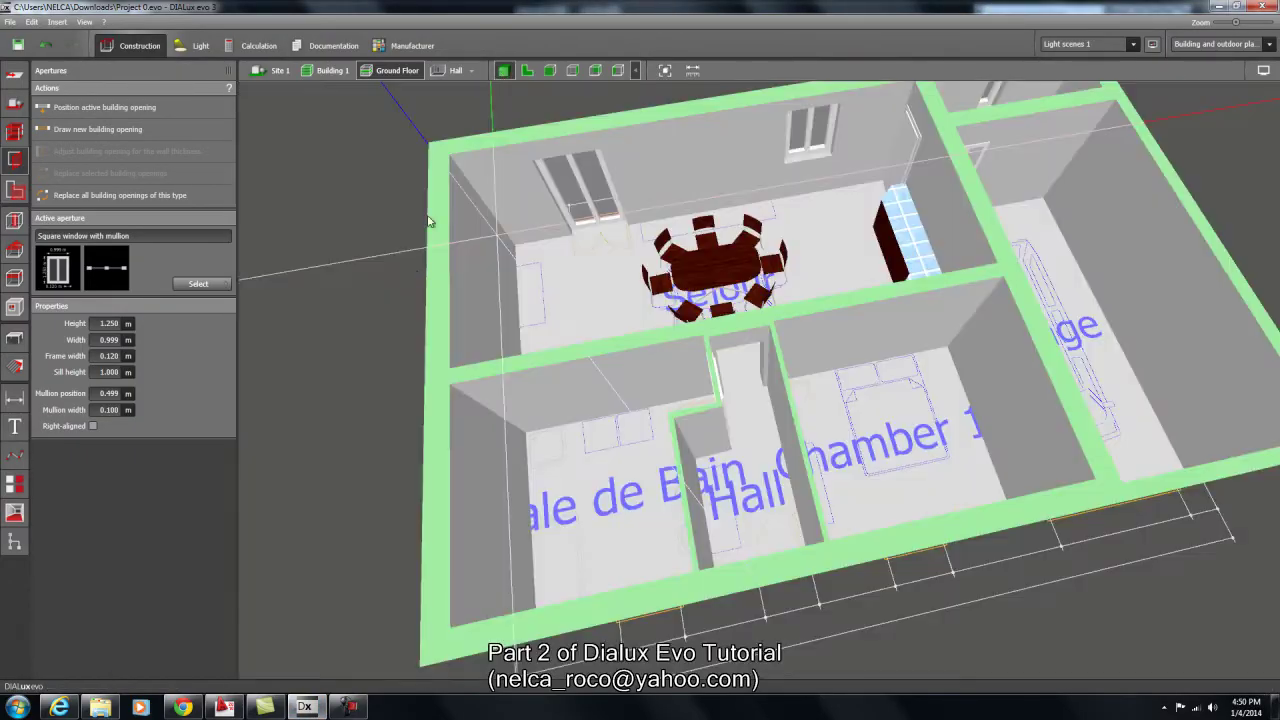
right_drag(325, 308, 630, 445)
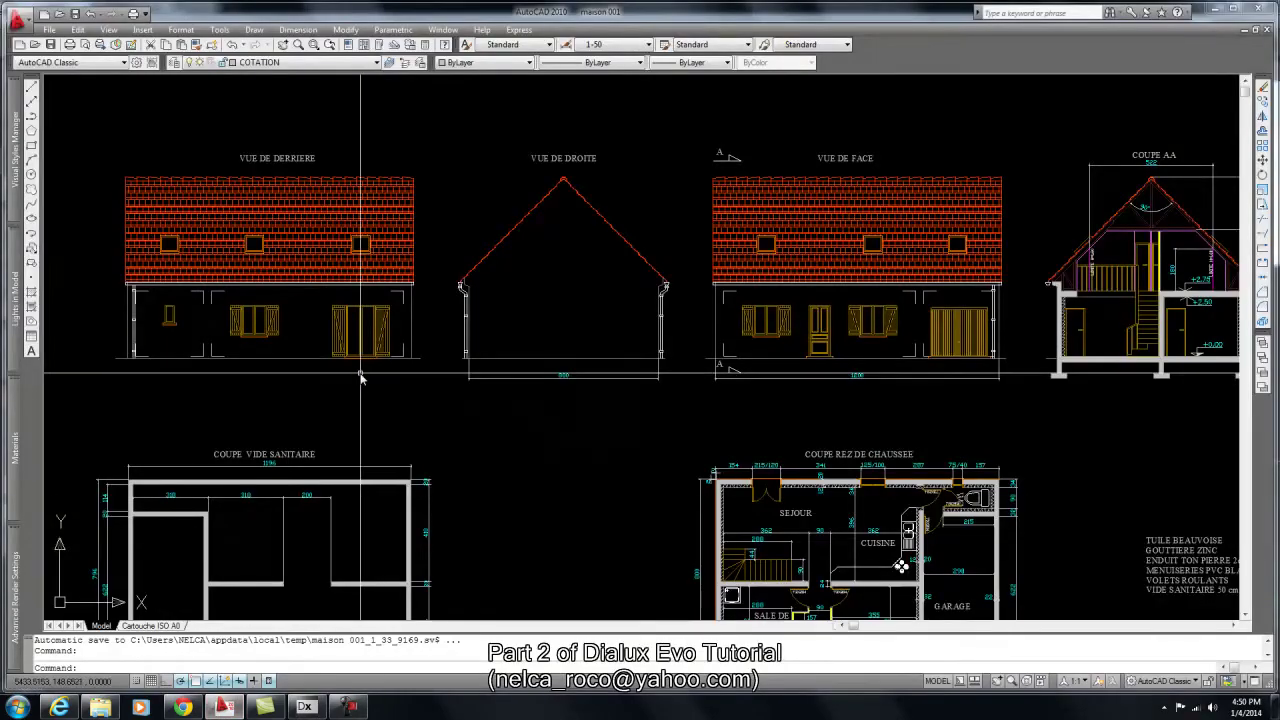
Compare the openings in the AutoCAD rear elevation with those in the 3D model's rear wall.
scroll(395, 363, up, 5)
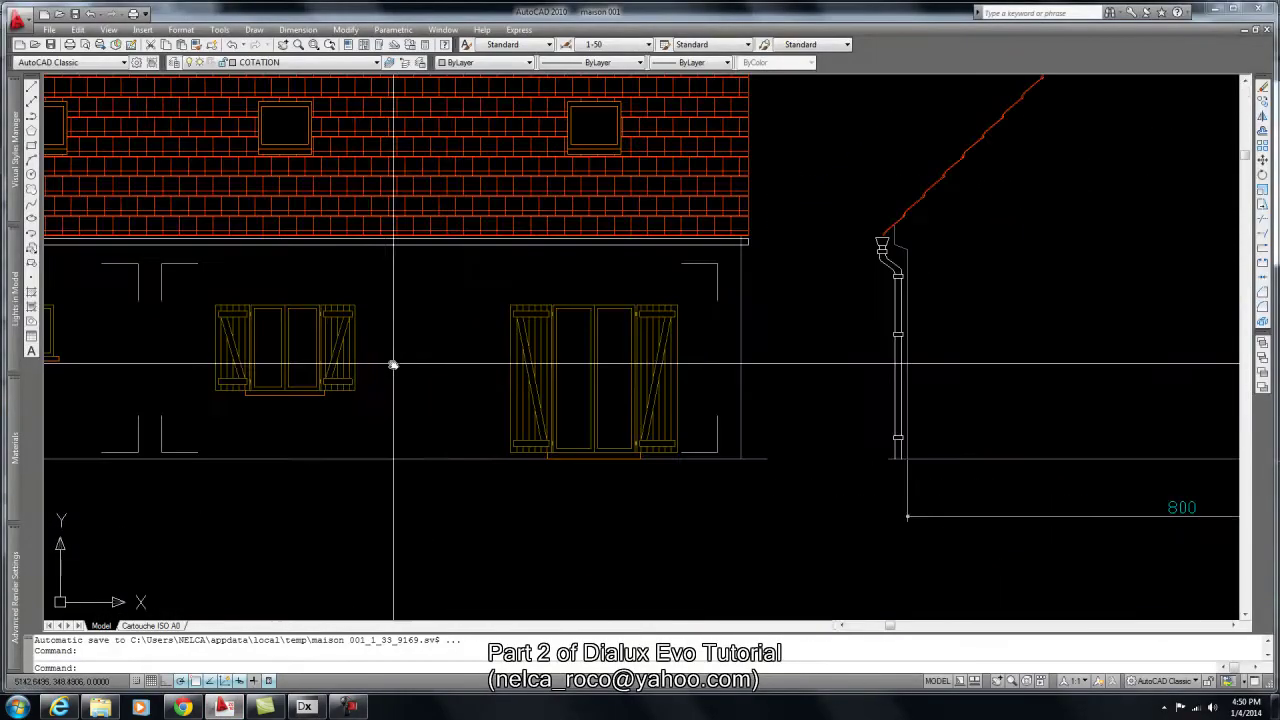
middle_drag(395, 363, 663, 471)
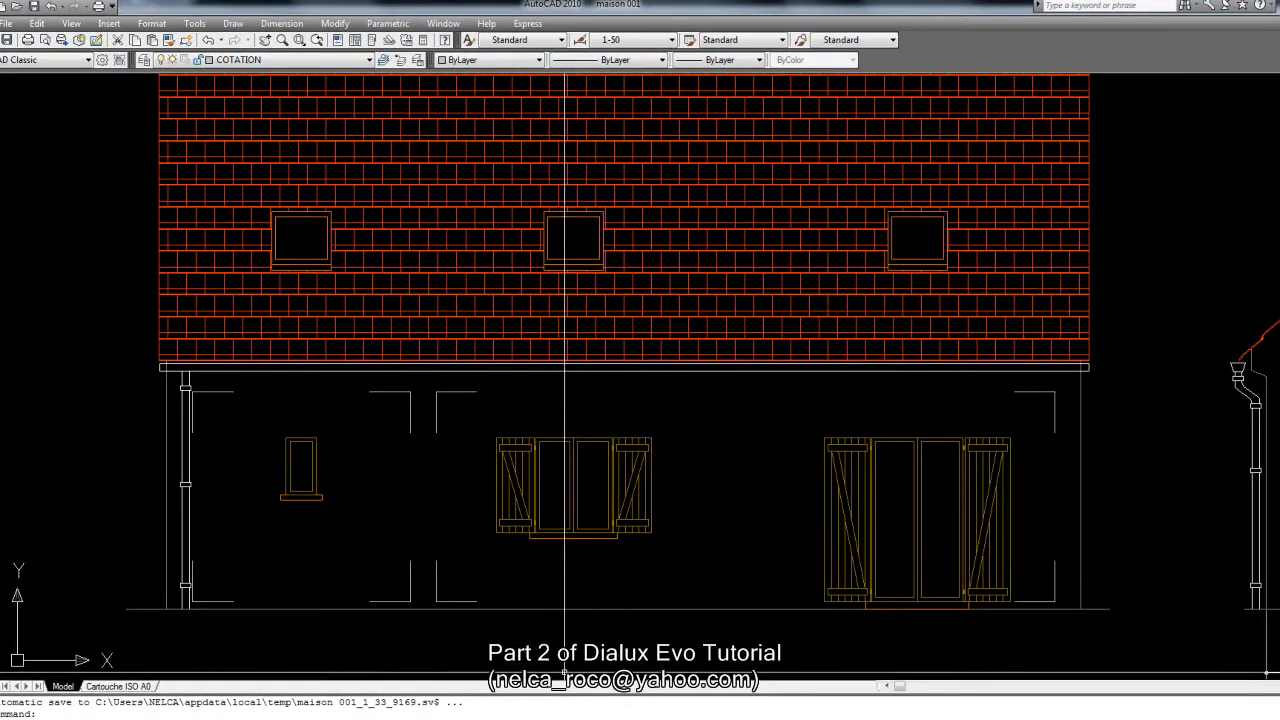
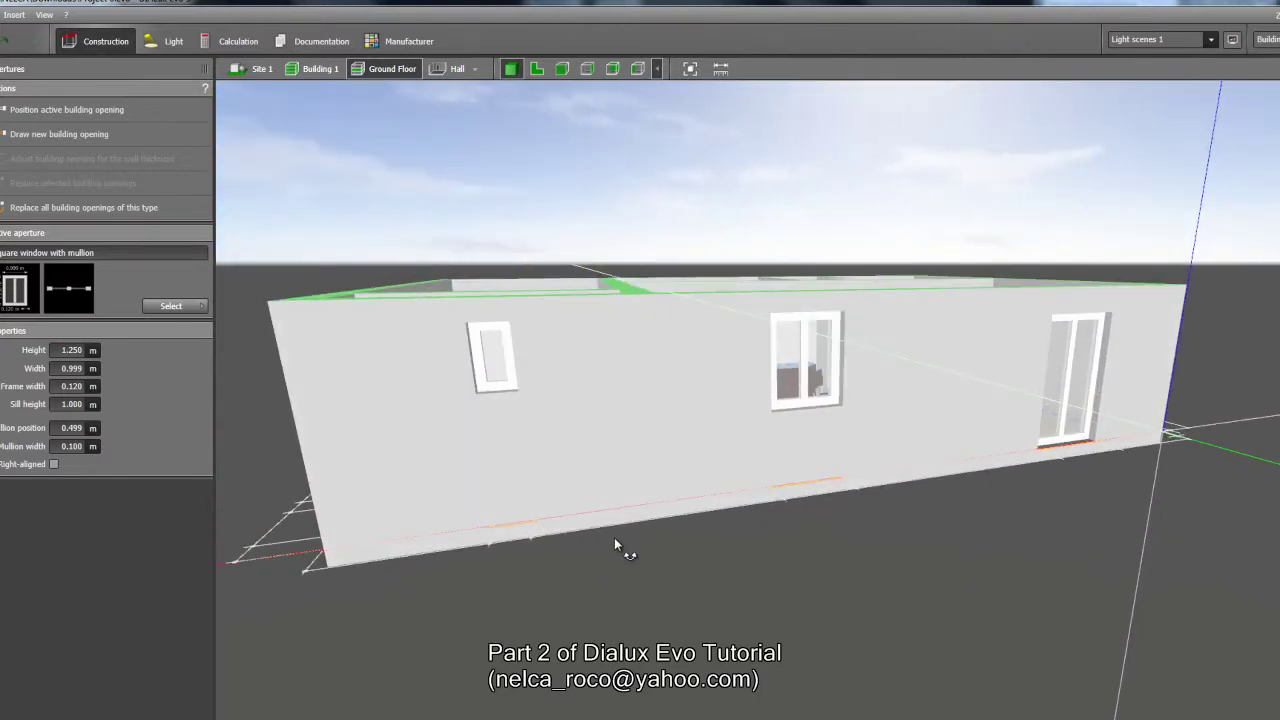
drag(993, 621, 880, 680)
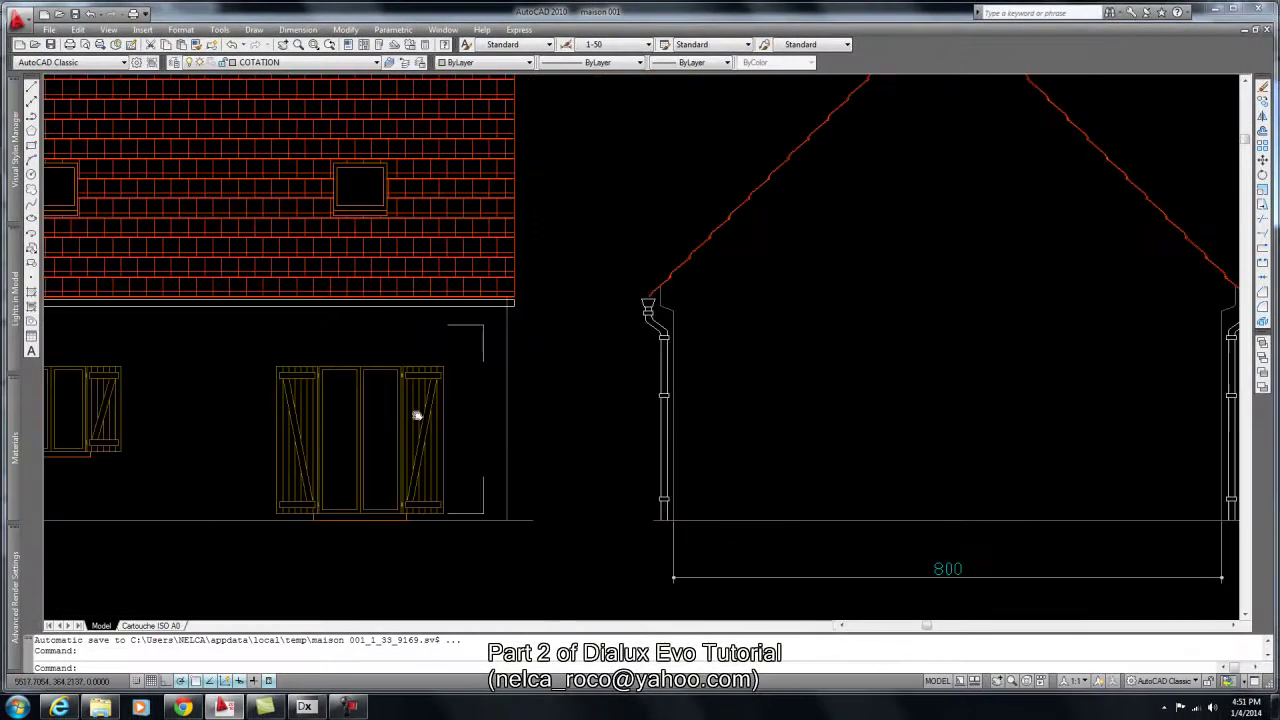
scroll(417, 415, down, 3)
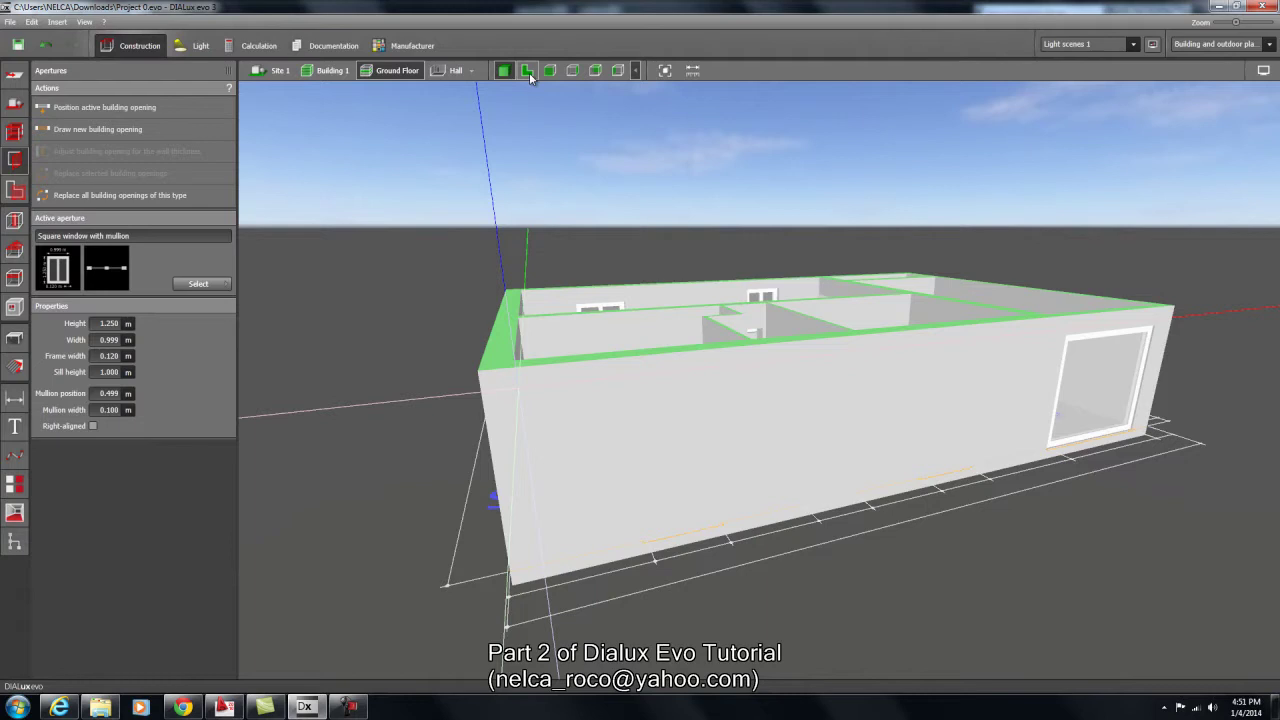
Show the DIALux ground floor in plan view, then check the front elevation's windows in the AutoCAD drawing.
click(527, 71)
scroll(622, 186, up, 3)
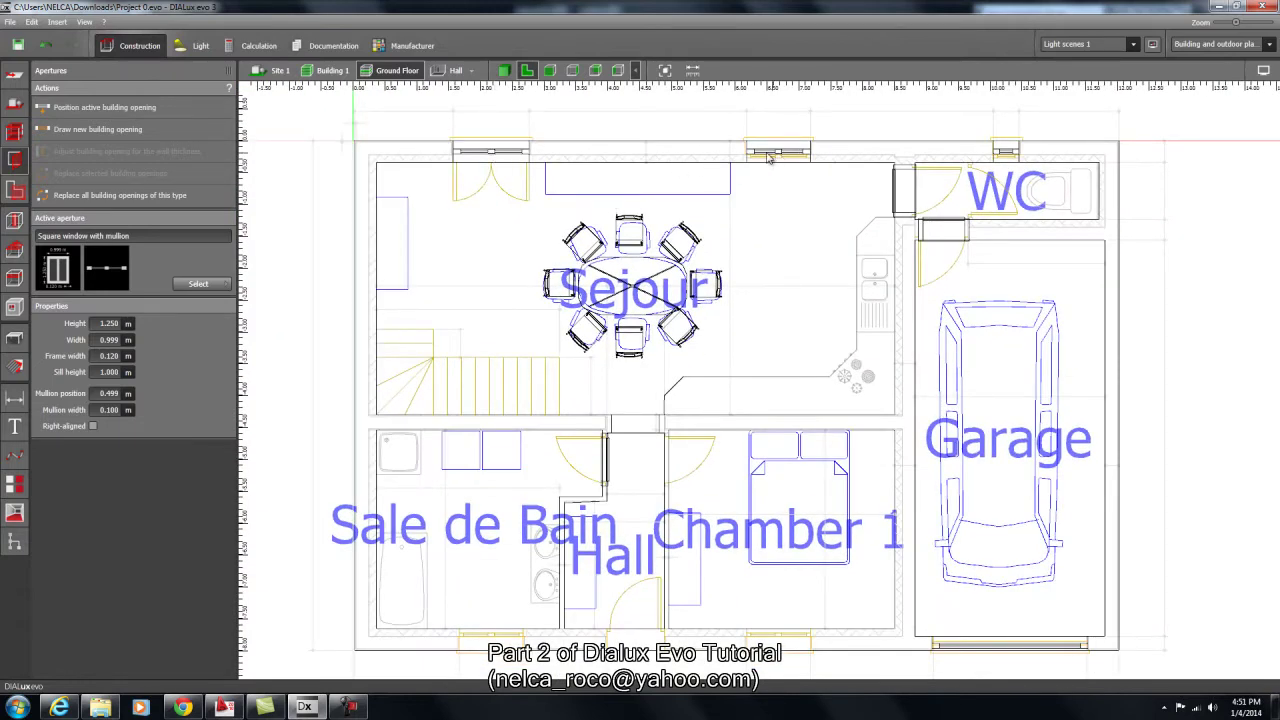
scroll(724, 276, down, 2)
click(224, 707)
scroll(517, 400, down, 5)
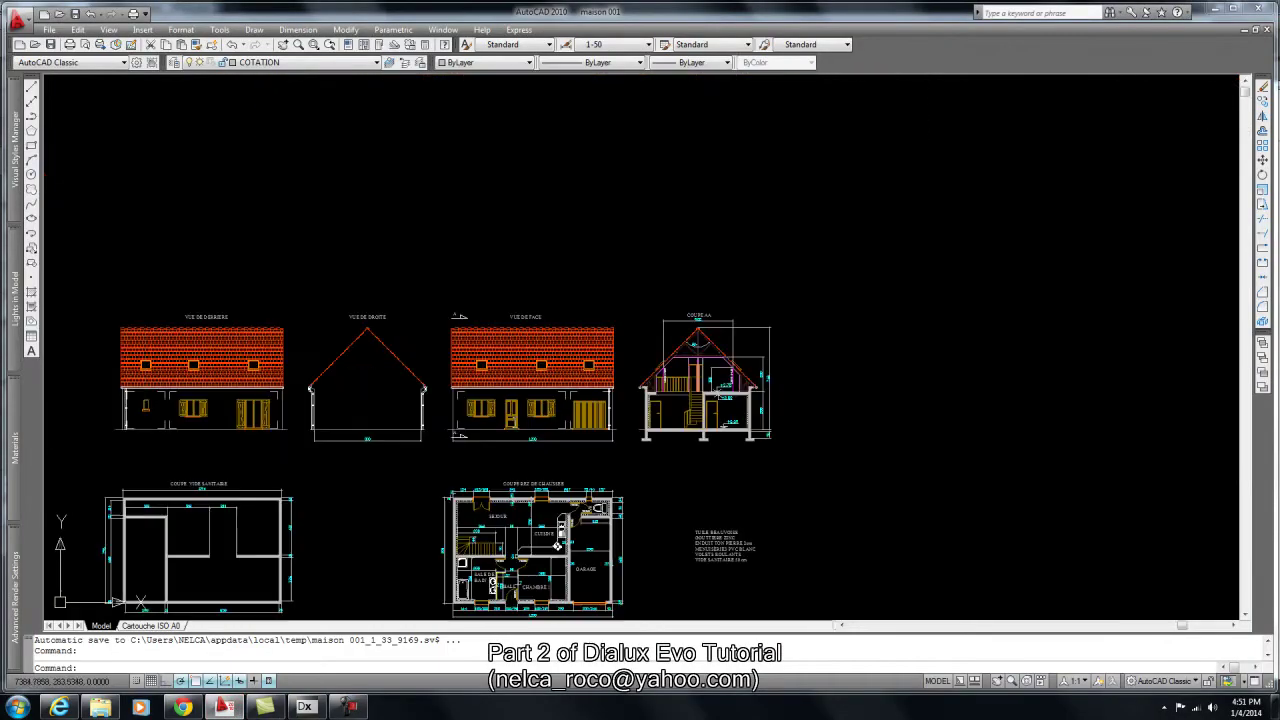
scroll(217, 420, up, 2)
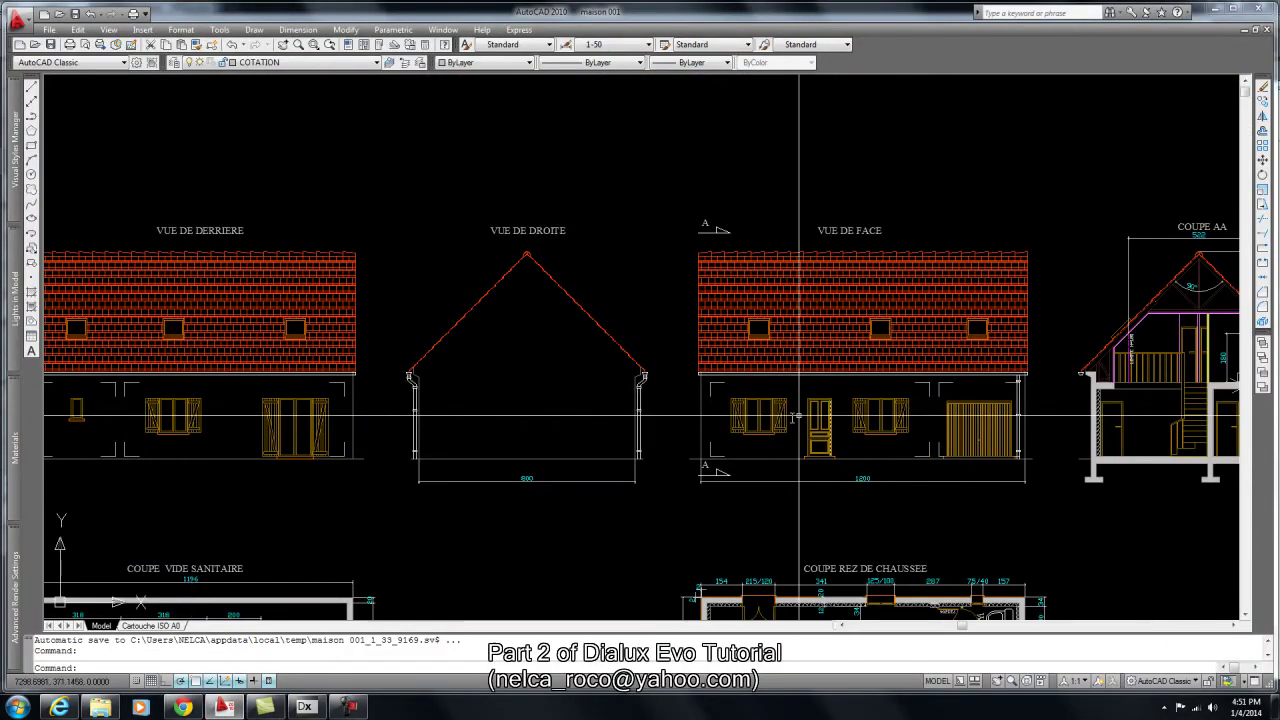
In DIALux evo, draw a square window with mullion, about 1 m wide, over the plan's opening in the Sale de Bain front wall.
click(305, 706)
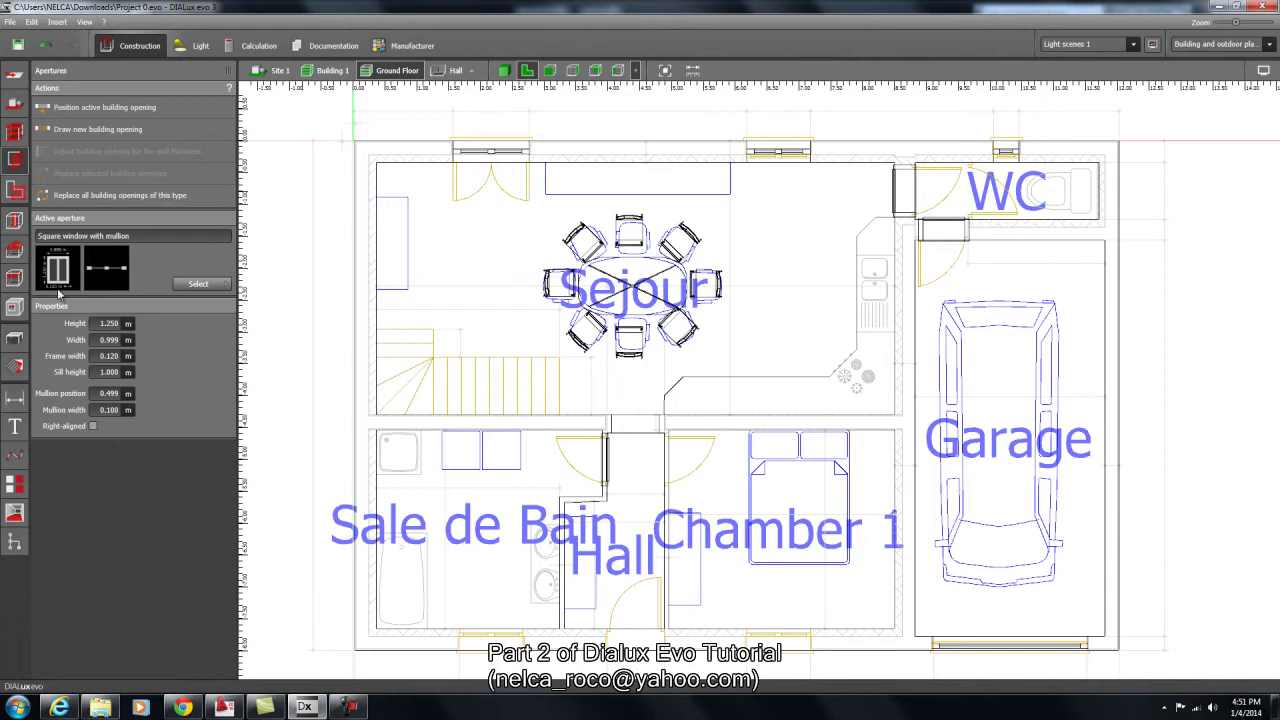
click(779, 154)
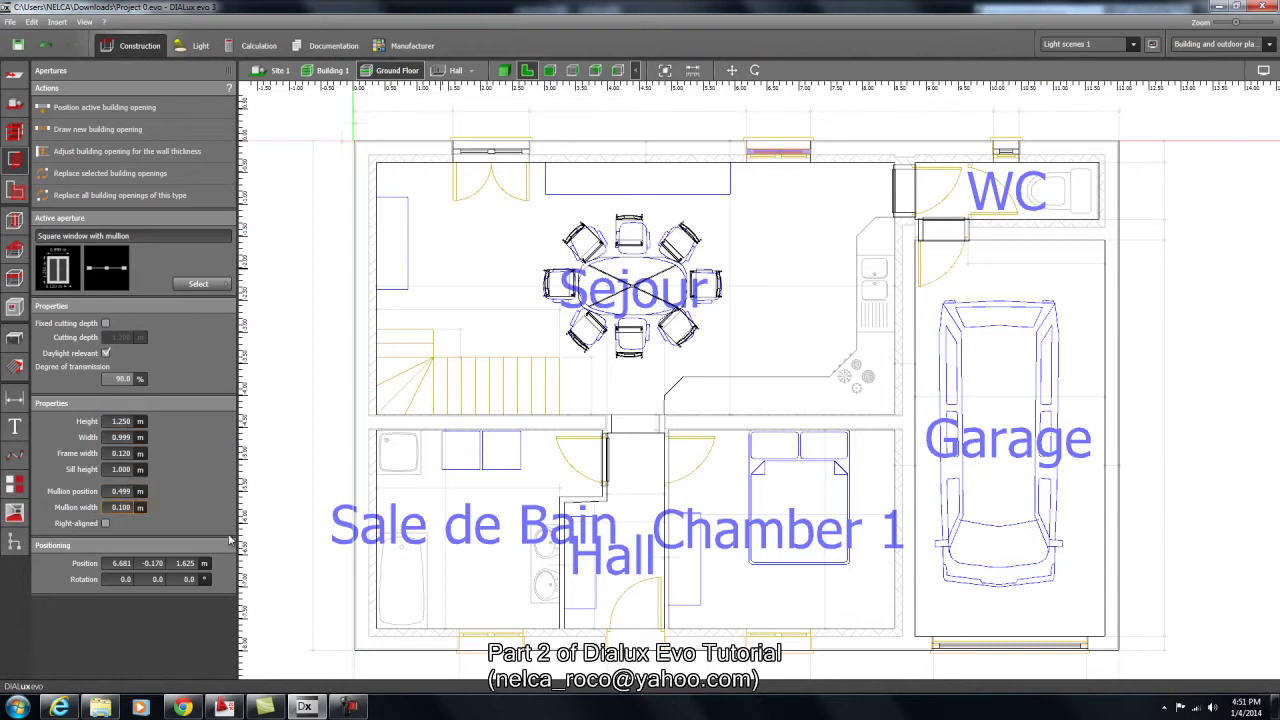
scroll(543, 366, up, 5)
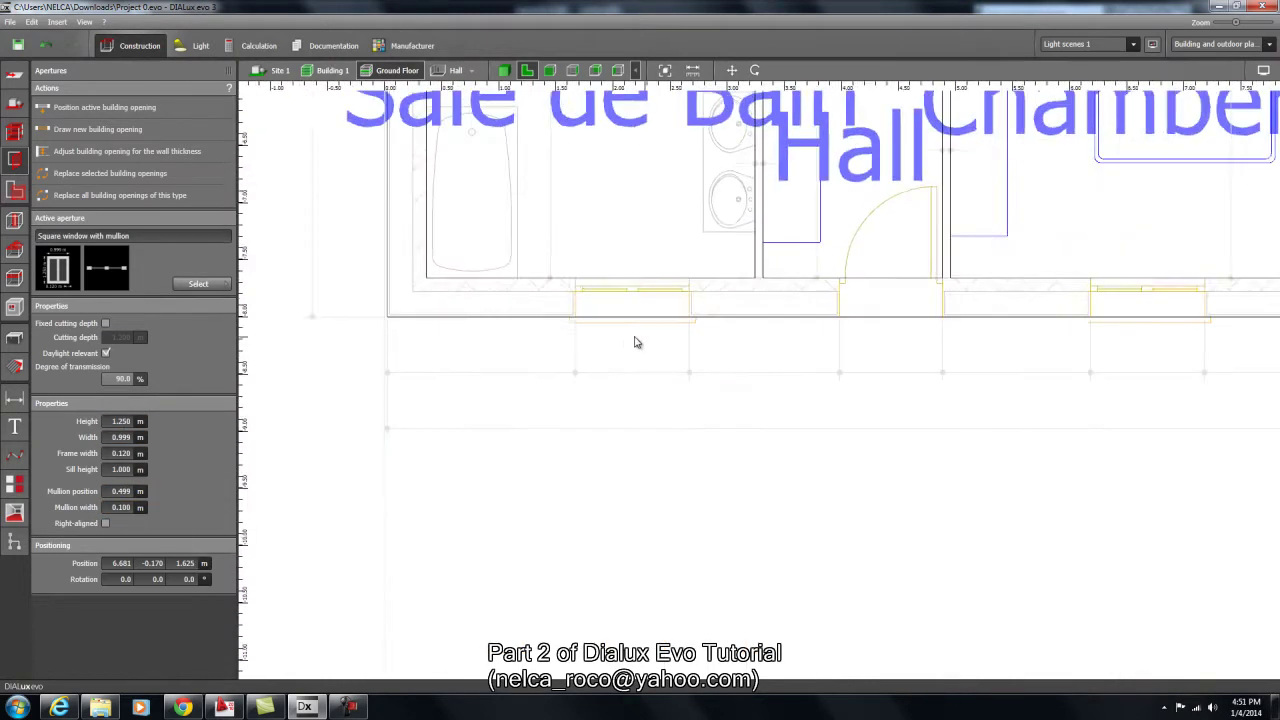
scroll(634, 342, up, 3)
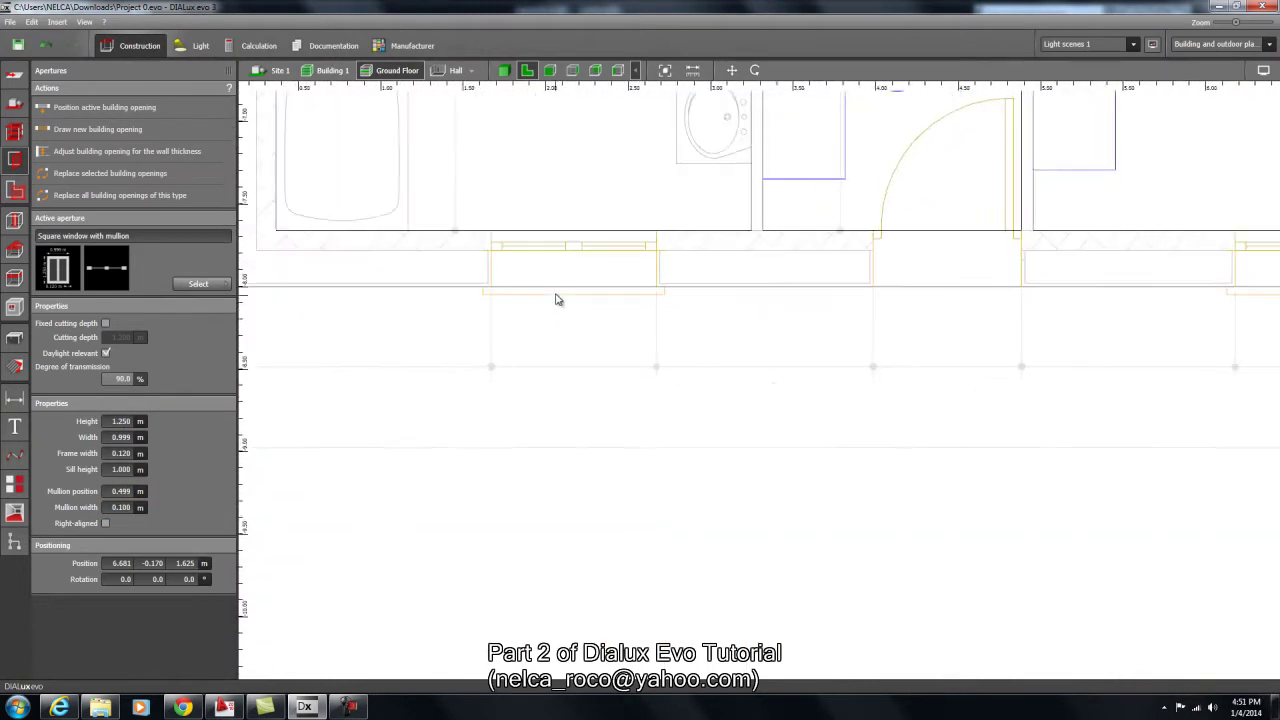
click(77, 131)
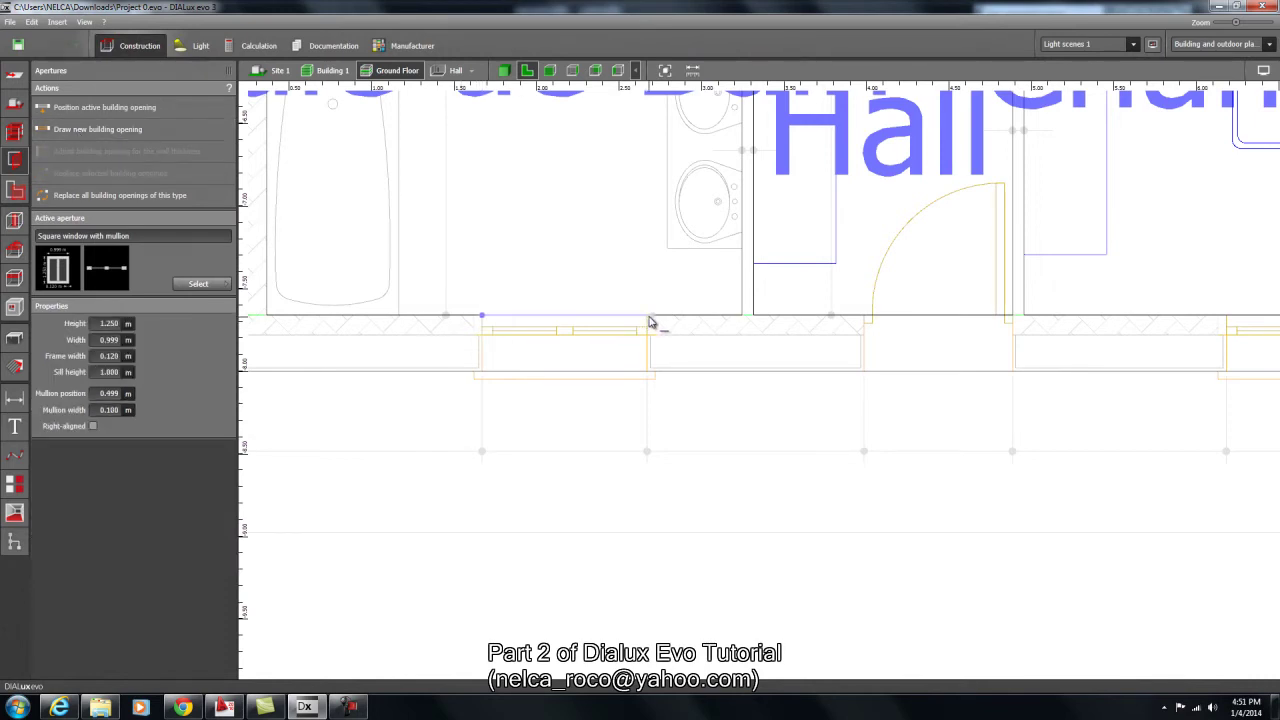
scroll(645, 320, up, 2)
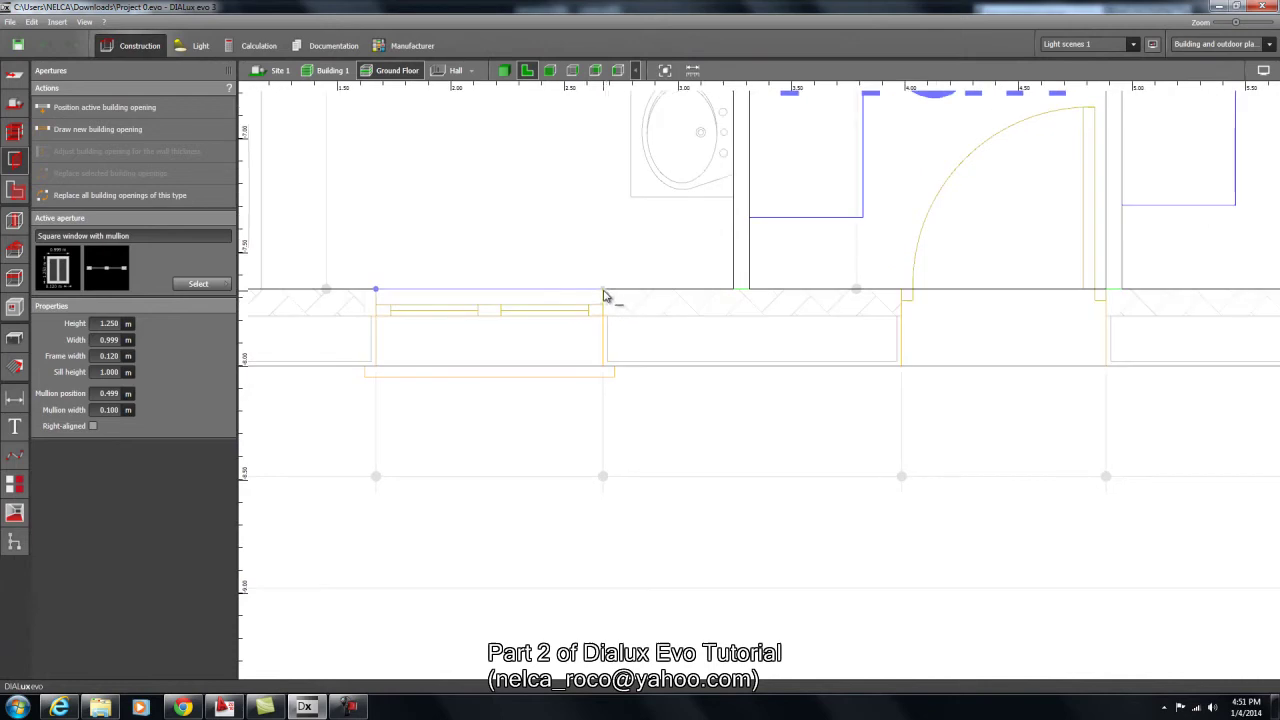
click(604, 296)
key(Right)
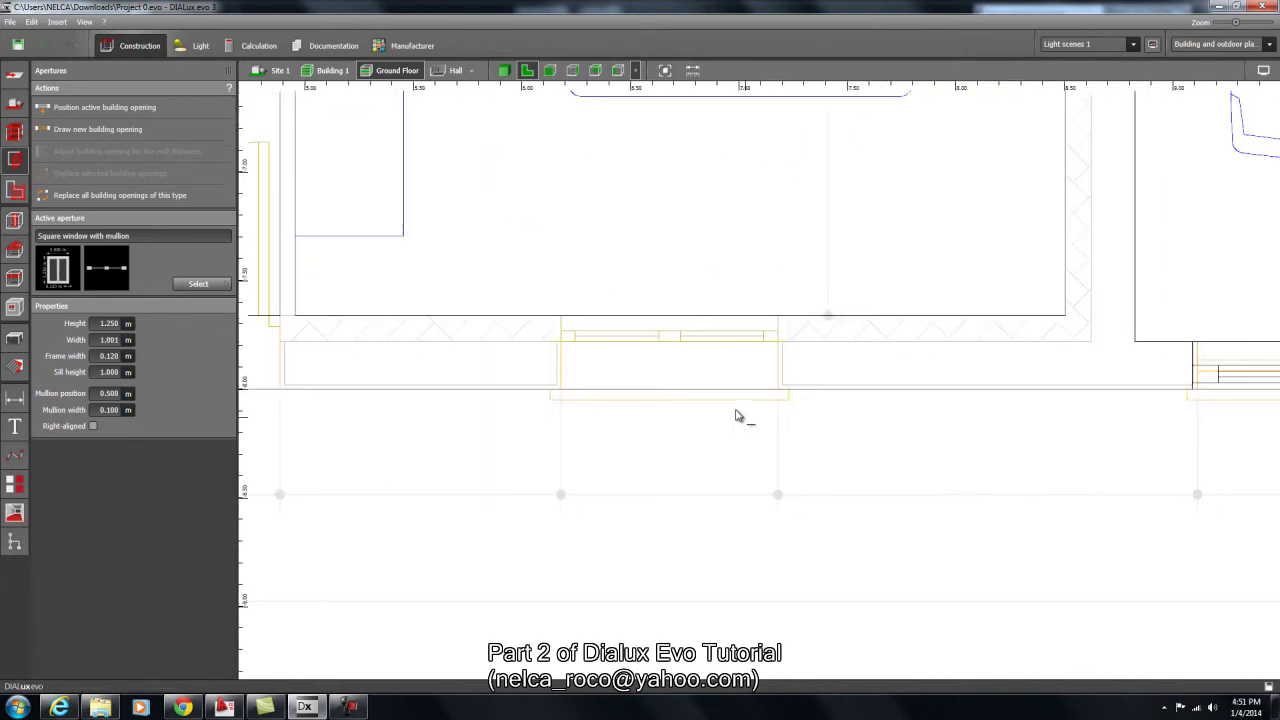
Draw another square window with mullion, about 1 m wide, over the plan's opening in the Chamber 1 front wall.
click(85, 135)
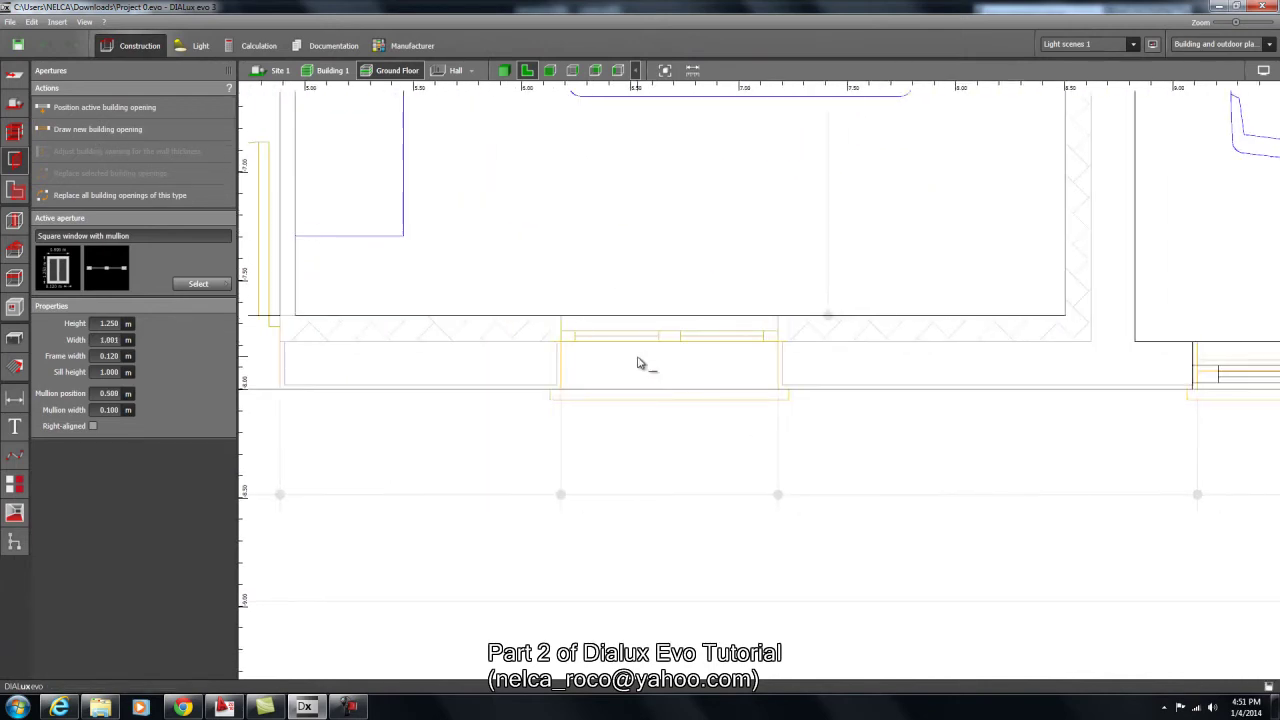
click(779, 318)
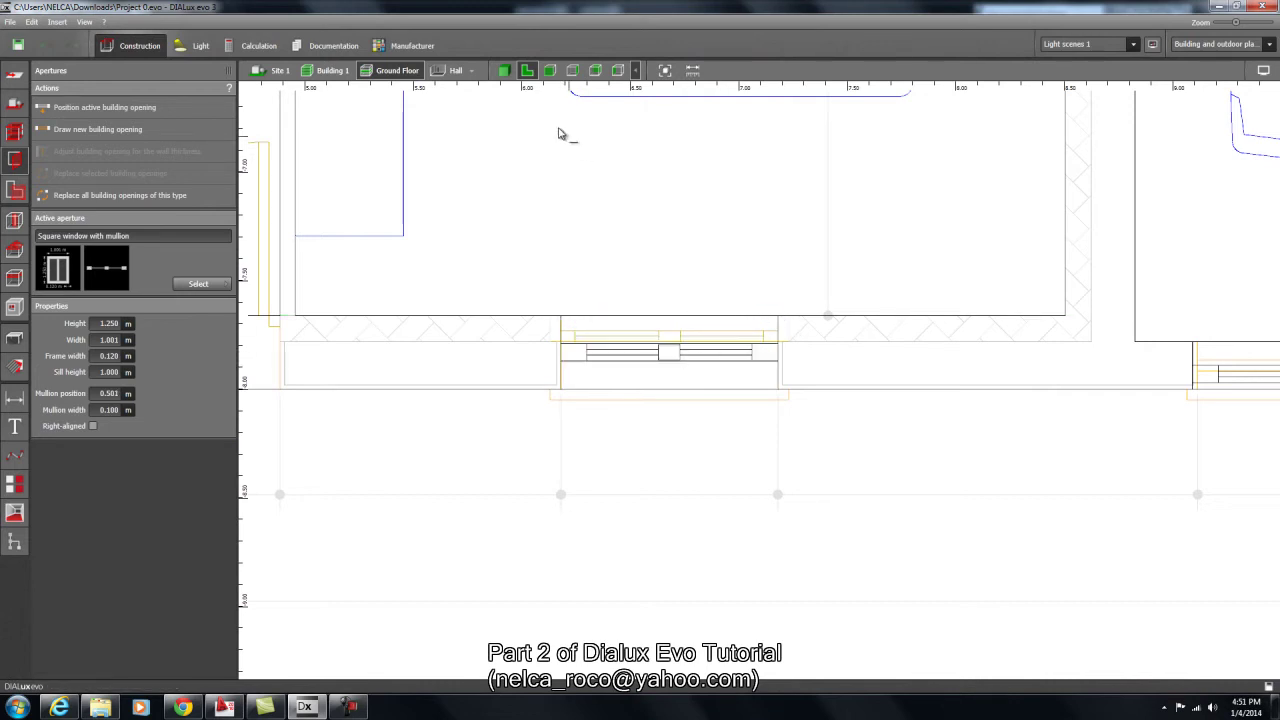
Inspect the two front wall windows in the 3D view and compare them with the elevations in AutoCAD.
click(505, 71)
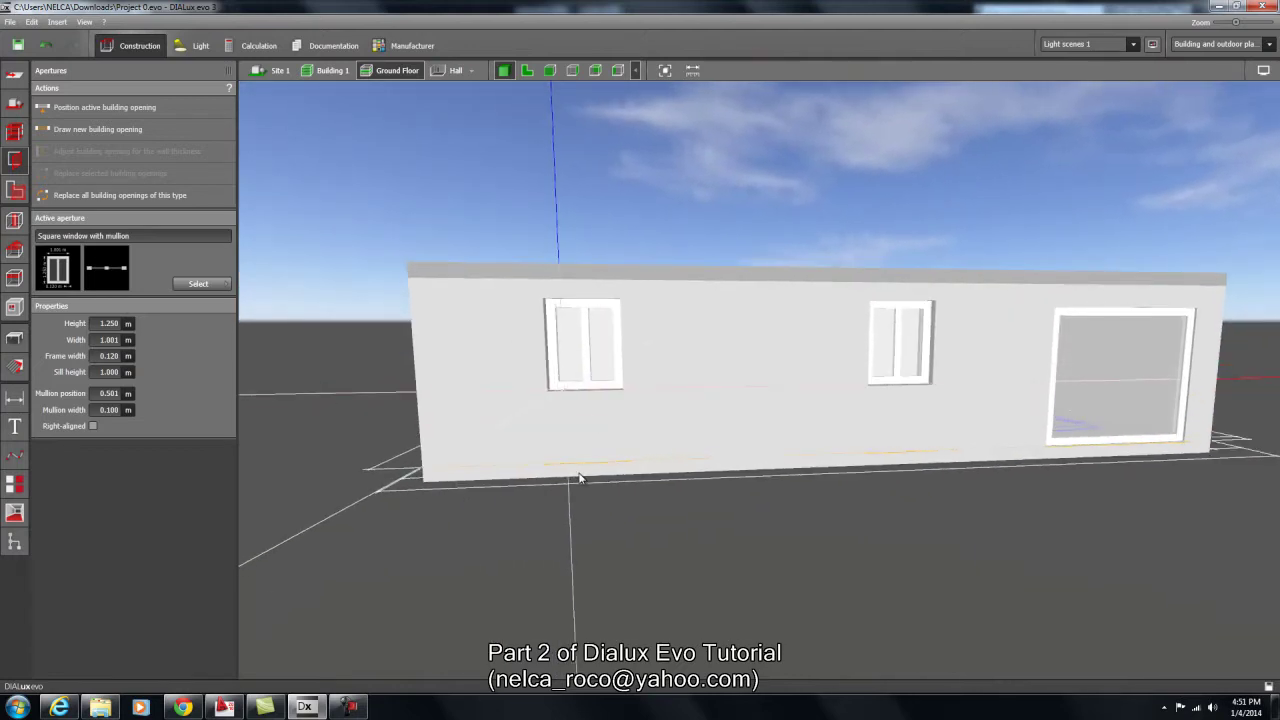
drag(858, 356, 649, 416)
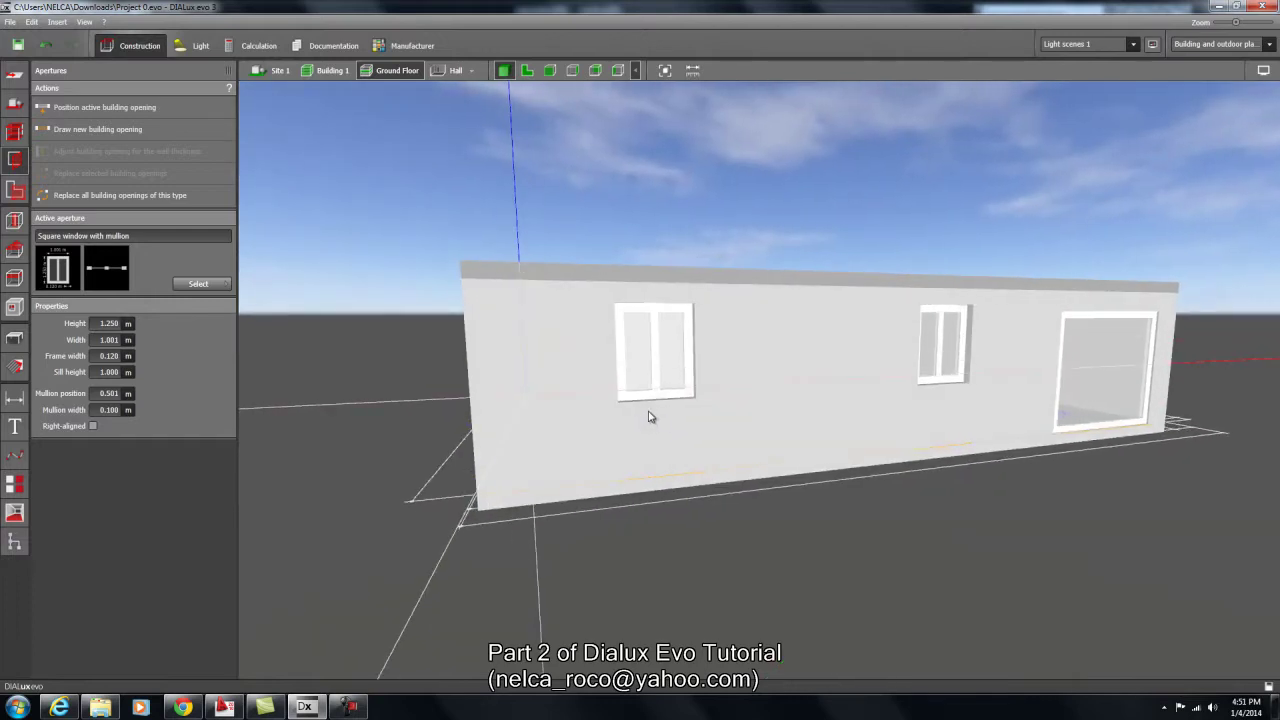
drag(265, 707, 224, 707)
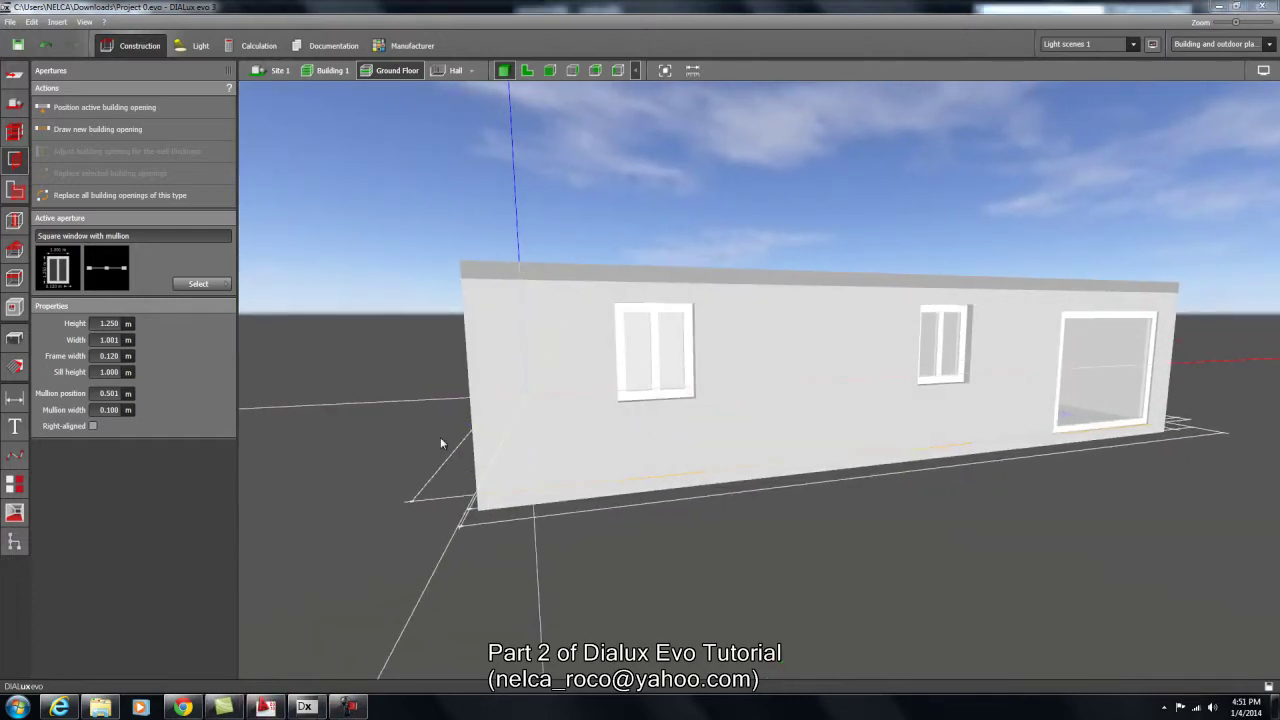
click(265, 707)
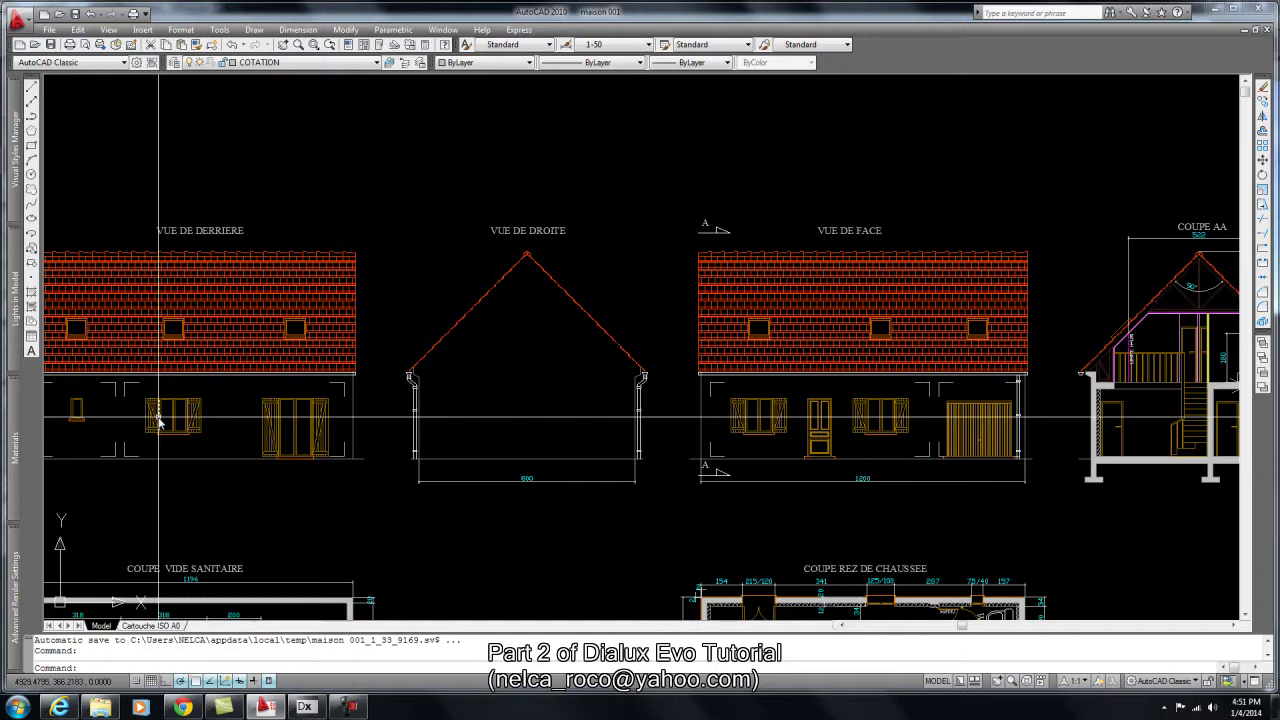
Examine the rear elevation's windows in AutoCAD, then compare them with the ground floor's 3D model in DIALux evo.
scroll(504, 384, up, 5)
click(537, 447)
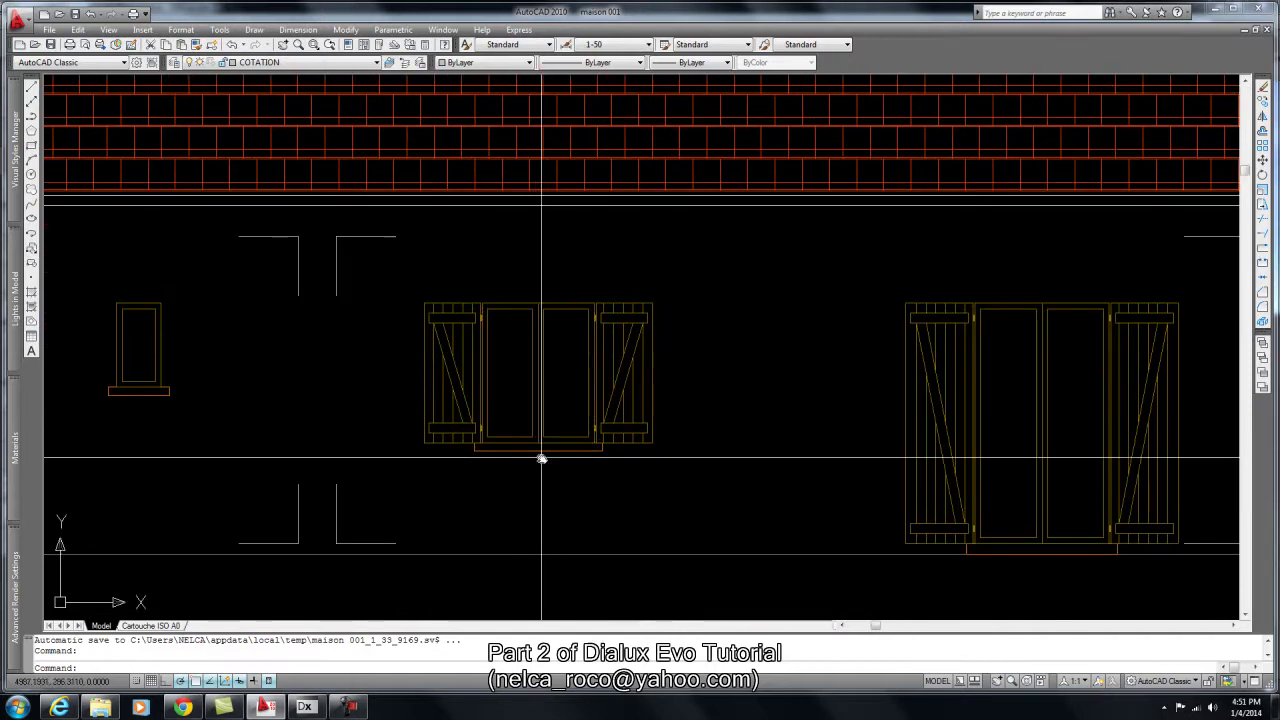
key(Escape)
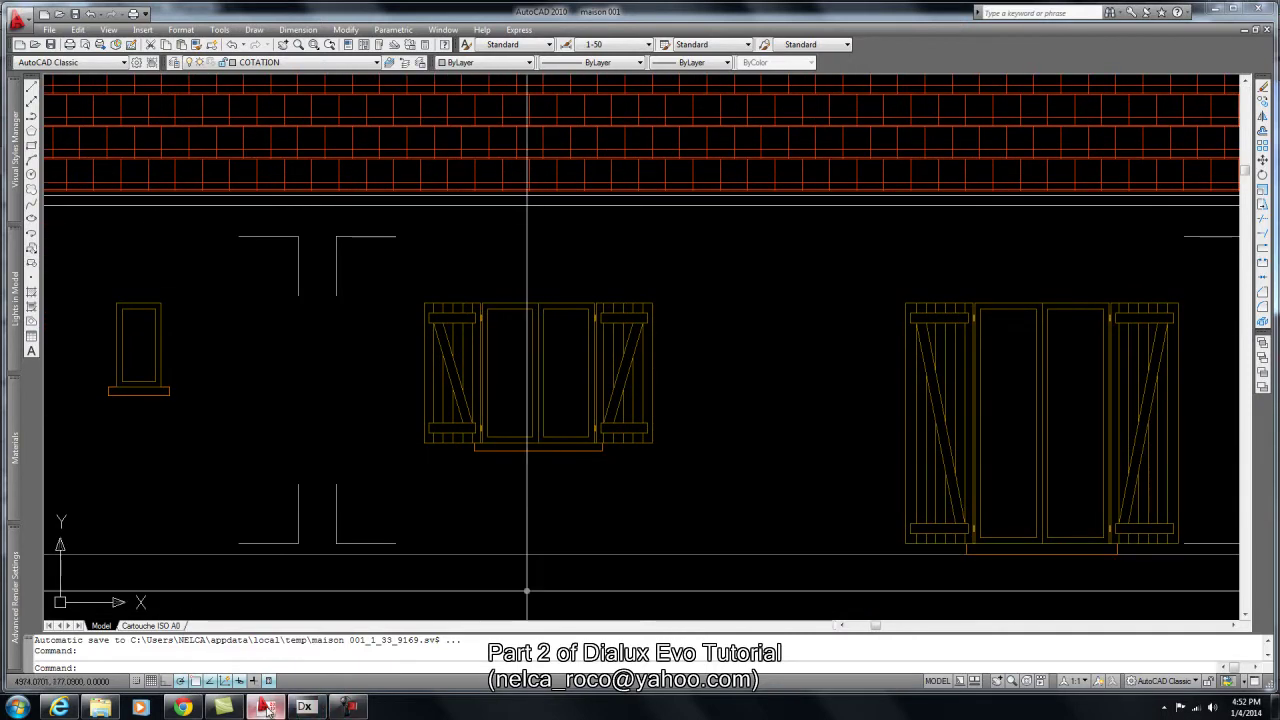
click(304, 707)
right_drag(551, 466, 745, 233)
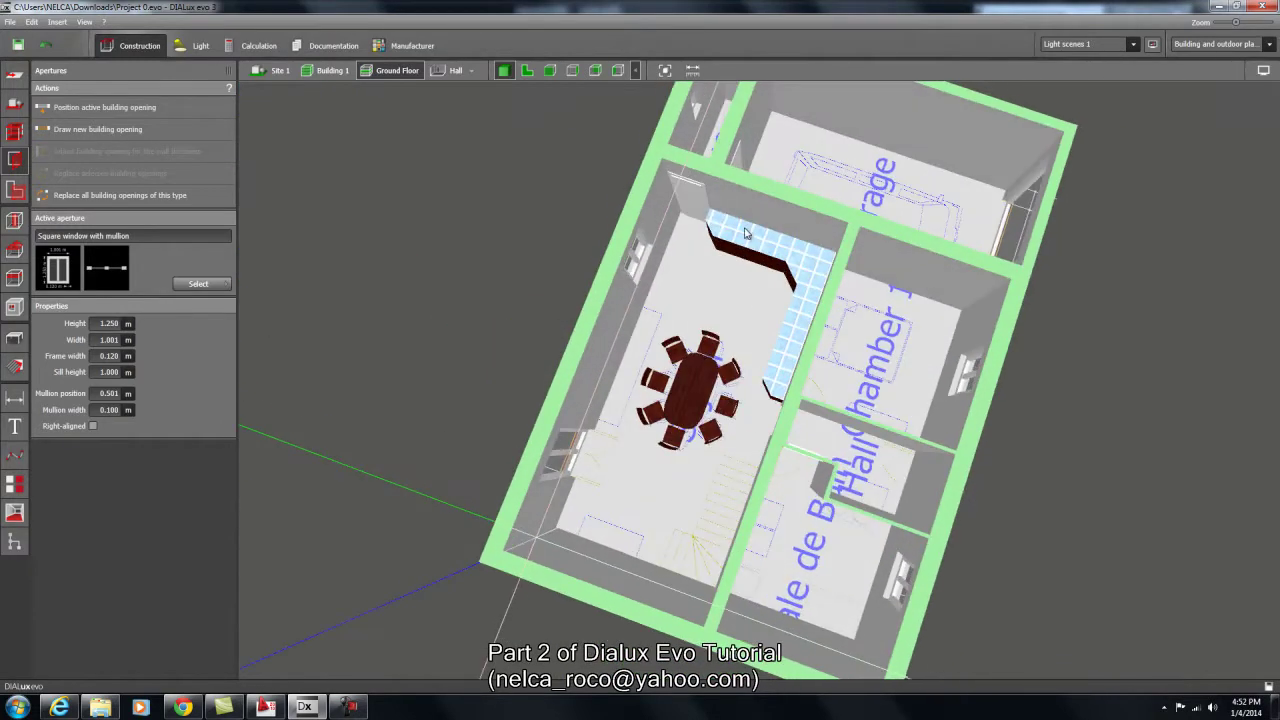
right_drag(864, 503, 757, 478)
scroll(742, 450, up, 2)
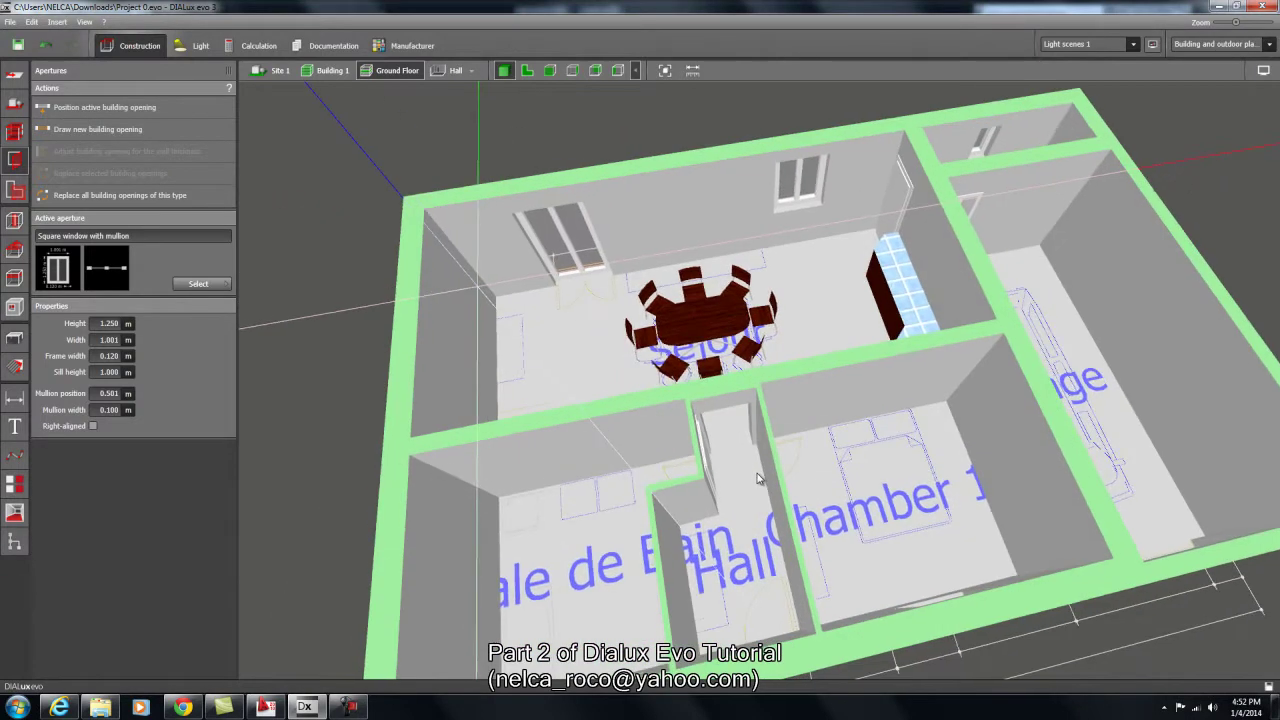
right_drag(862, 508, 724, 541)
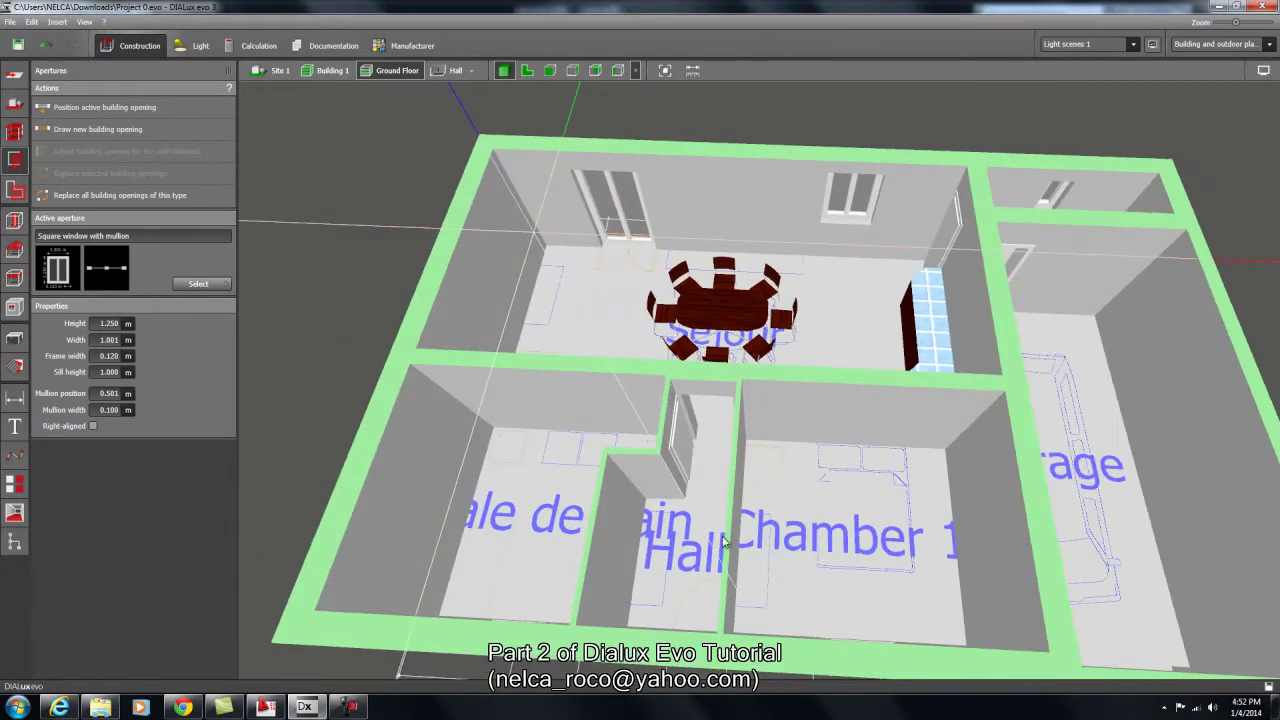
Show the ground floor in plan view and select the standard door between the Sale de Bain and the Hall.
click(524, 72)
scroll(798, 298, up, 3)
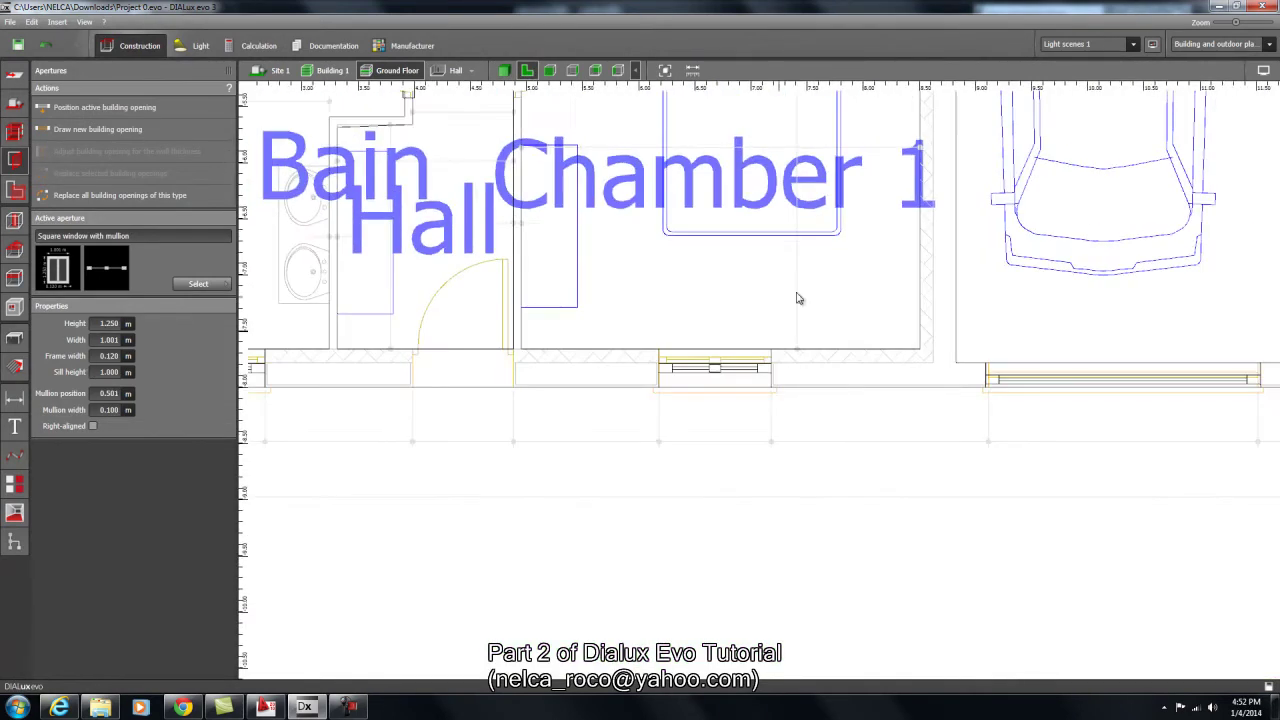
scroll(760, 370, down, 3)
scroll(615, 320, up, 5)
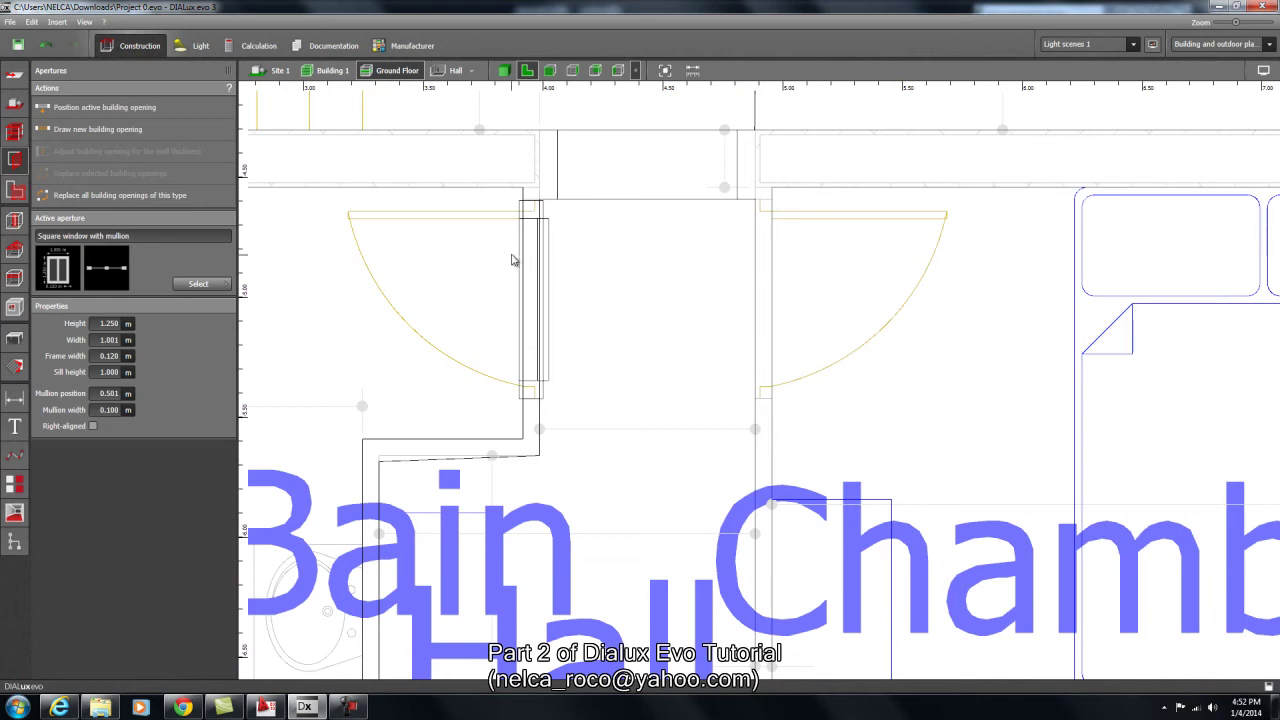
click(533, 274)
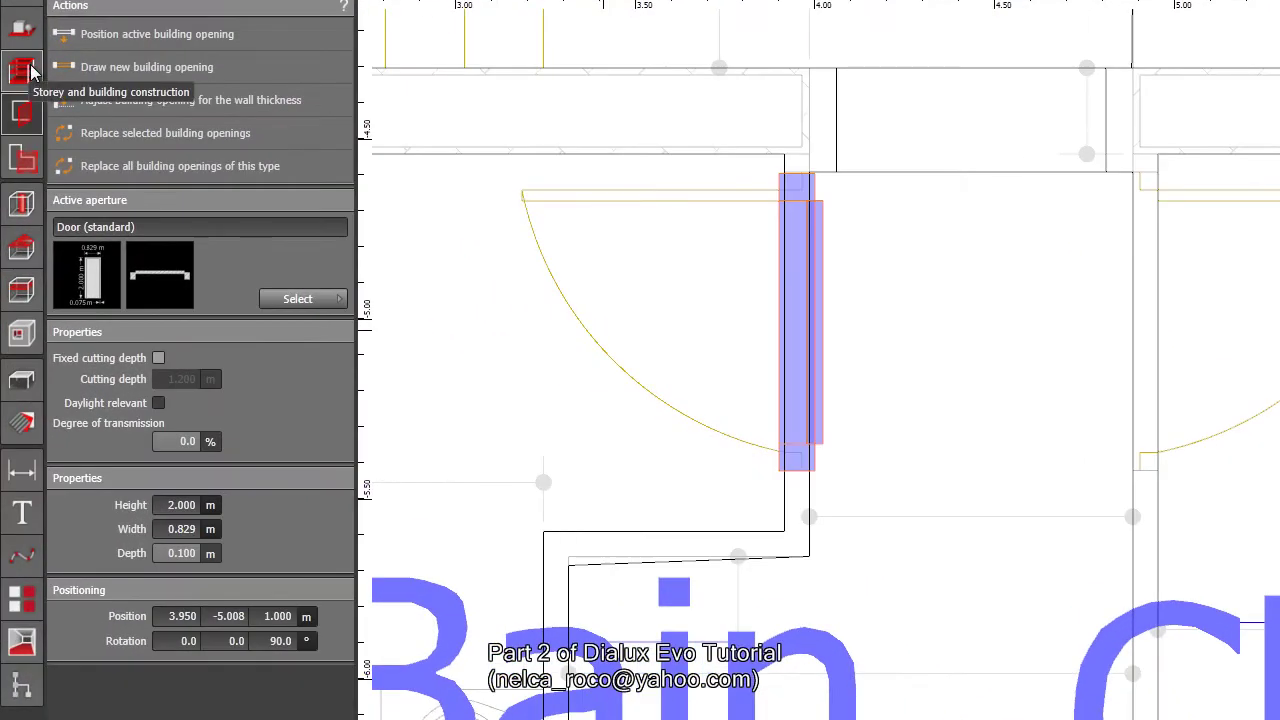
click(22, 70)
click(22, 158)
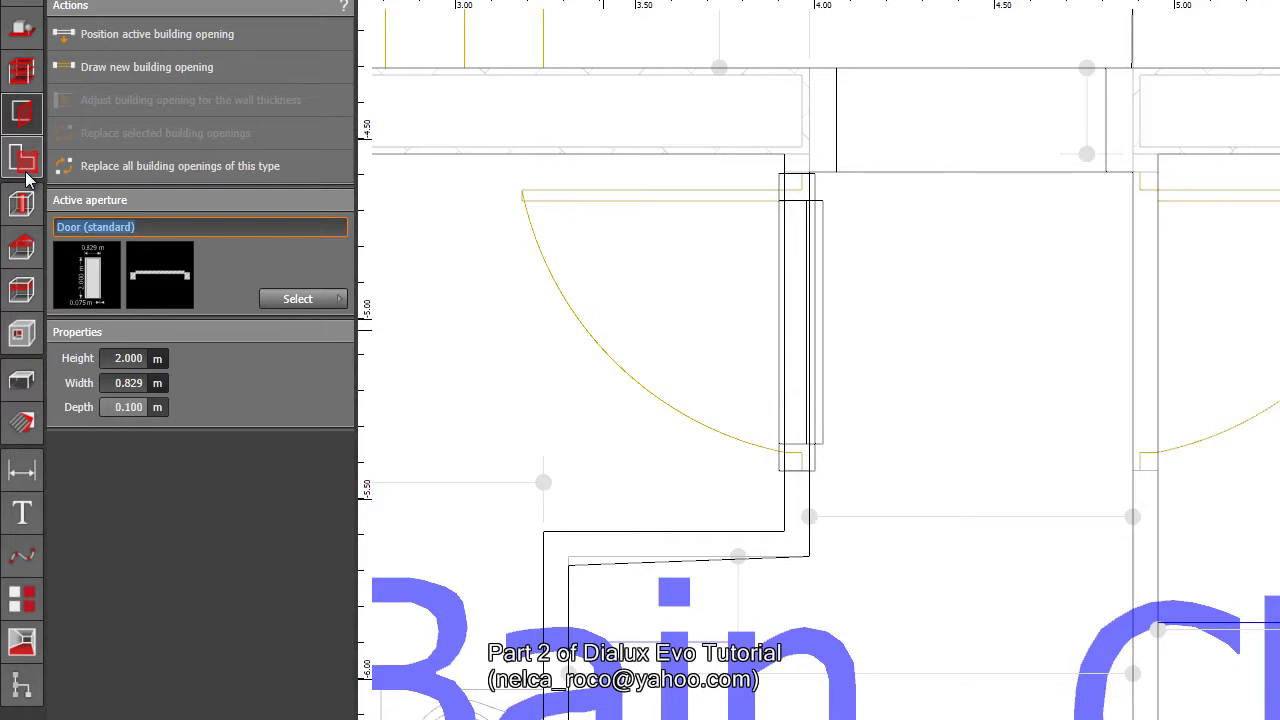
click(22, 250)
click(22, 290)
click(22, 334)
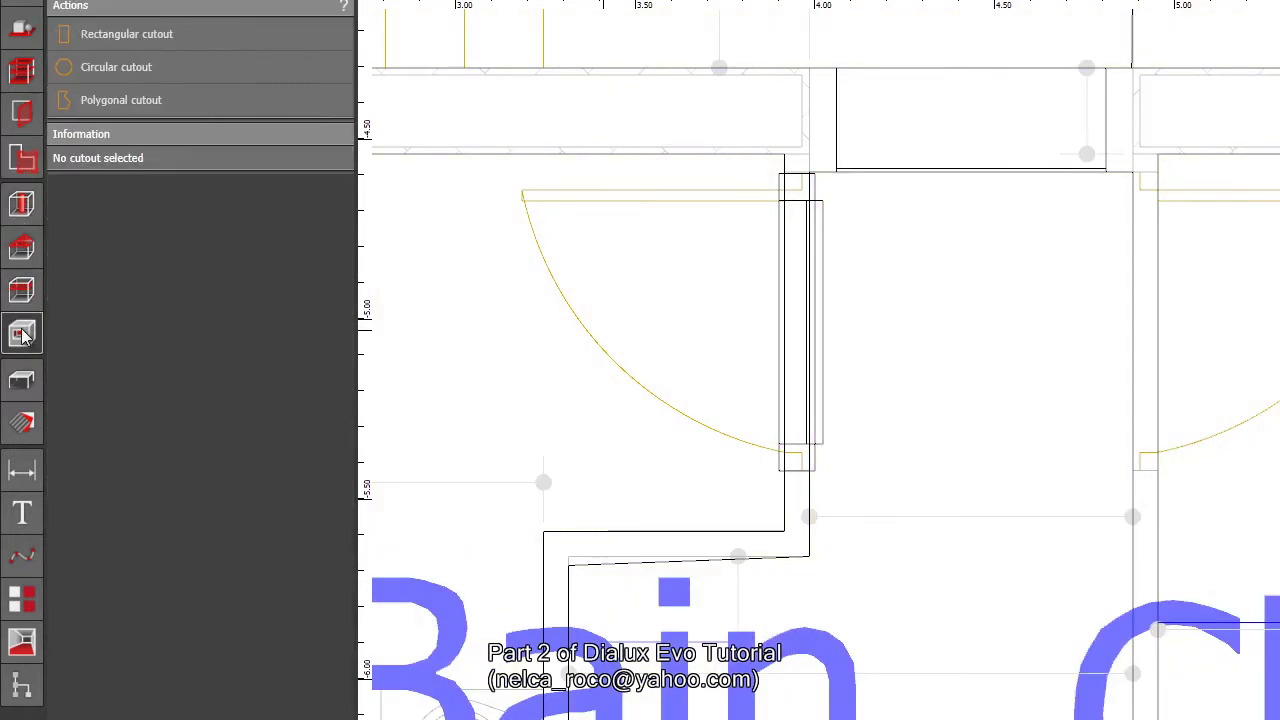
click(22, 116)
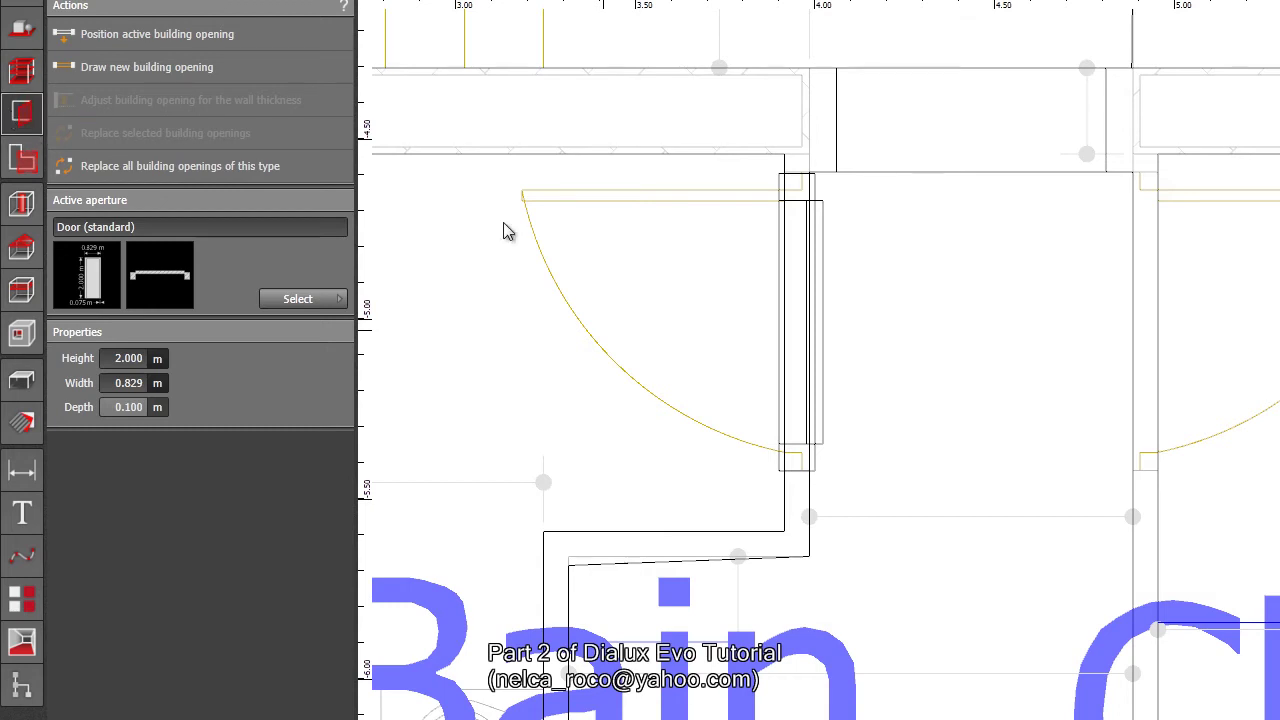
Using the Sale de Bain door's type, draw a standard door about 0.83 m wide over the opening between the Hall and Chamber 1.
click(812, 326)
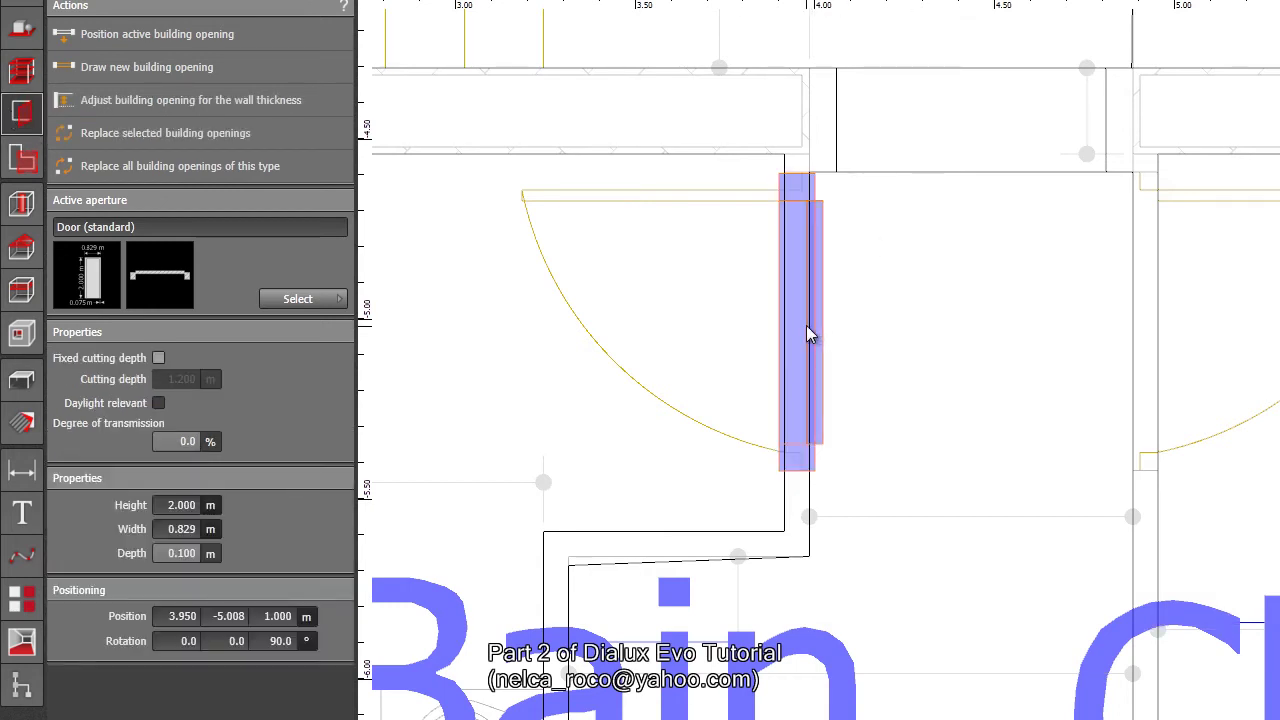
click(113, 72)
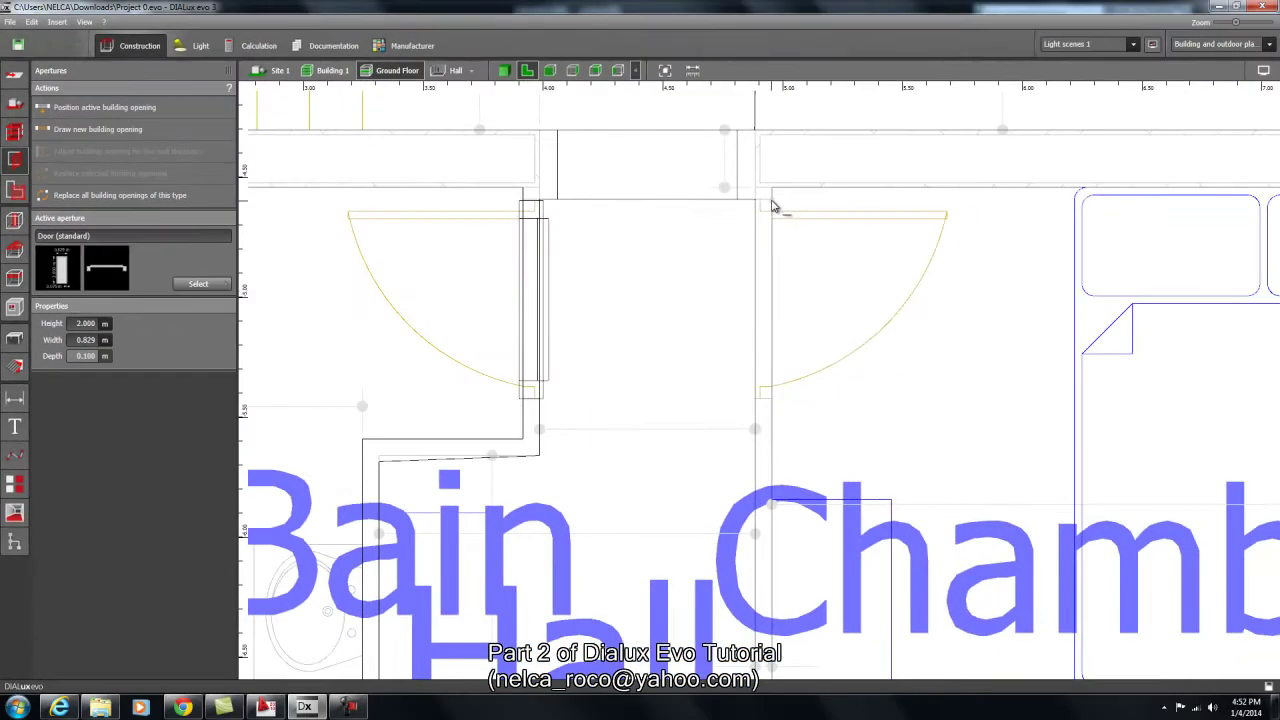
click(774, 398)
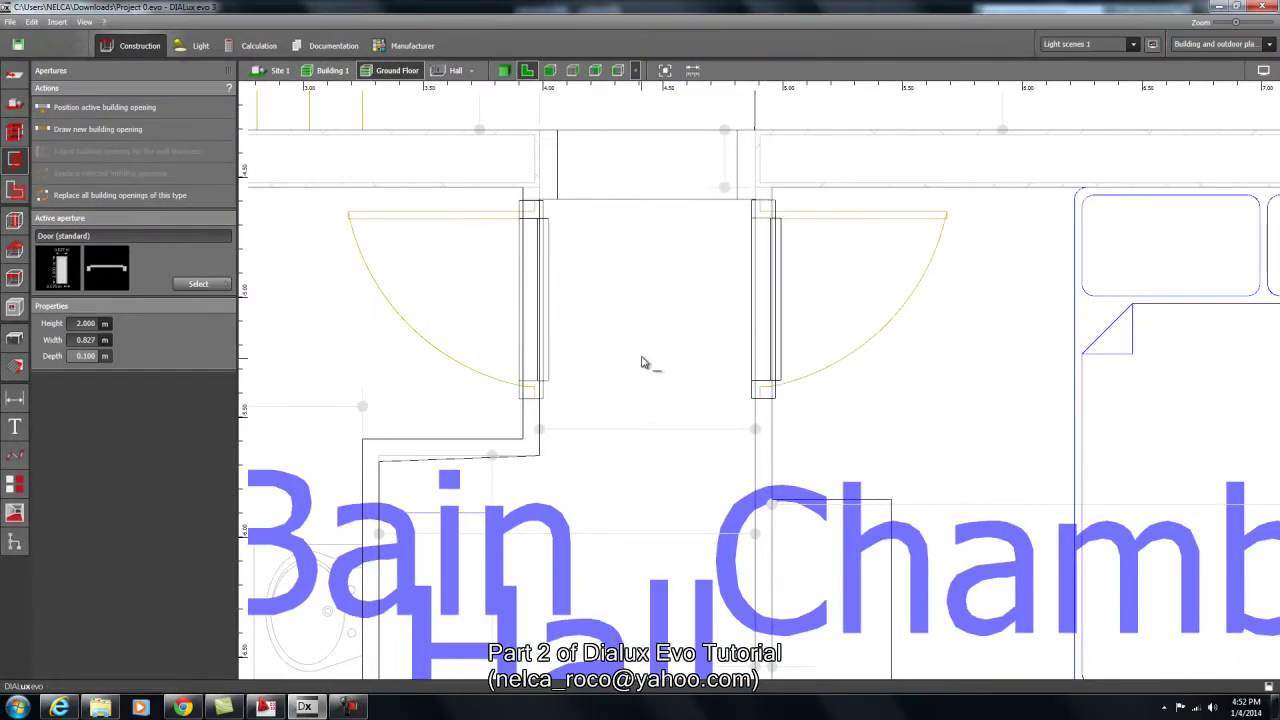
Inspect the new Chamber 1 door in the ground floor's 3D view and from inside the Chamber 1 room.
click(503, 71)
drag(560, 288, 617, 476)
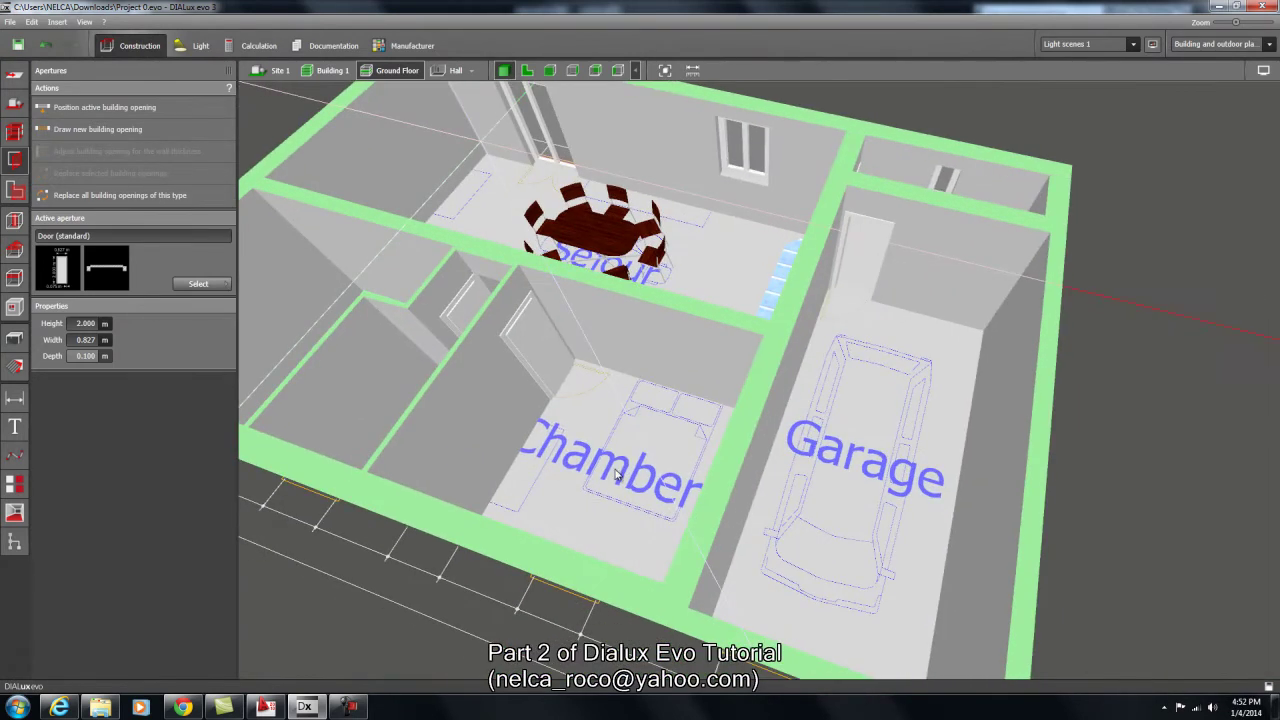
click(474, 72)
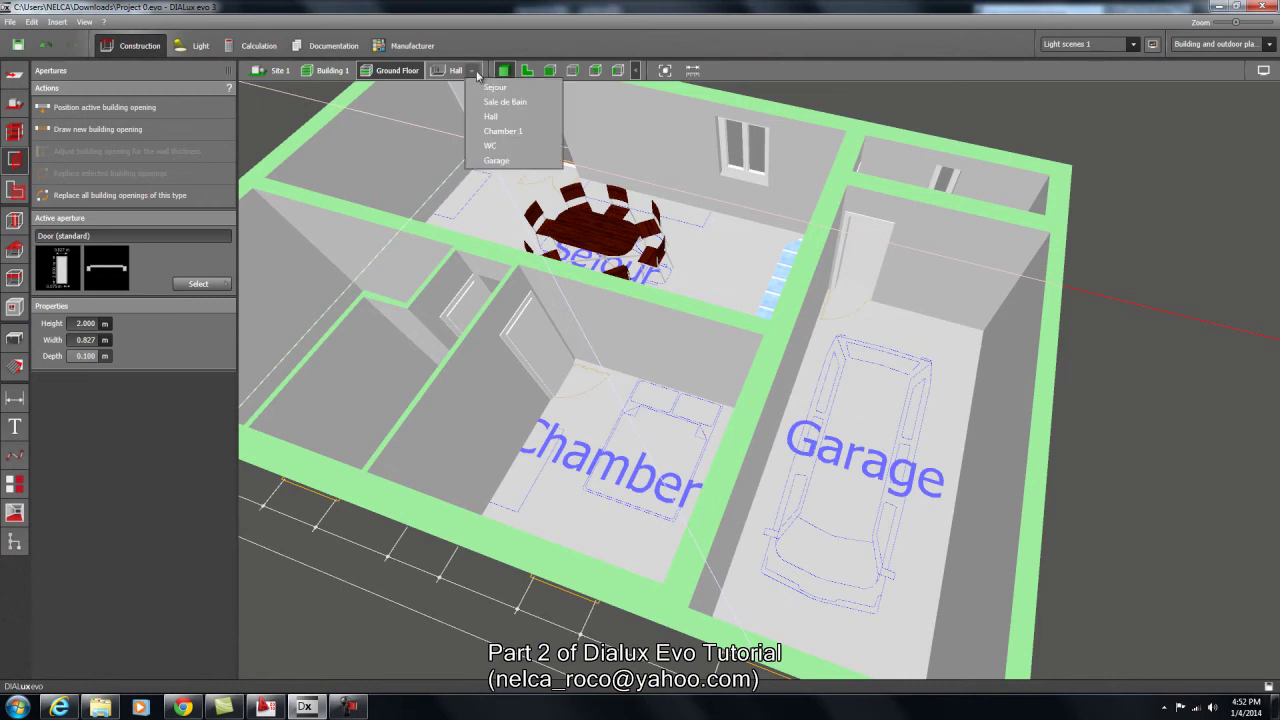
click(503, 131)
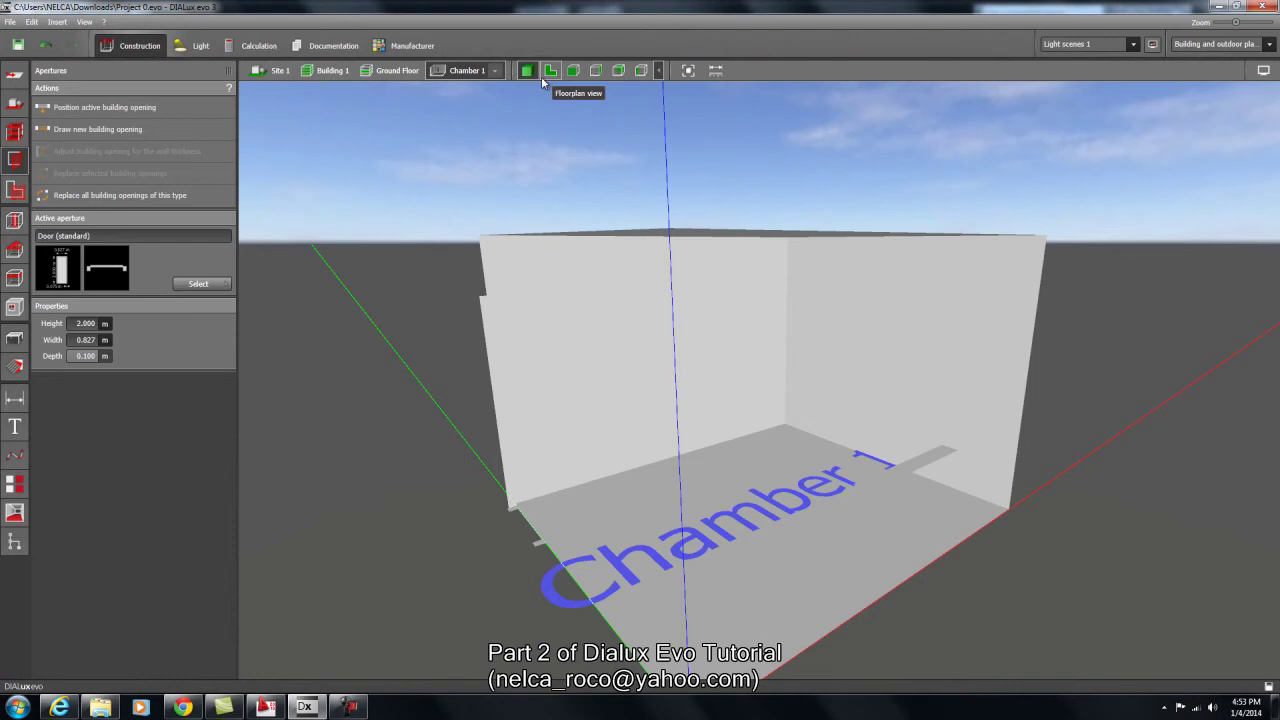
drag(580, 240, 689, 286)
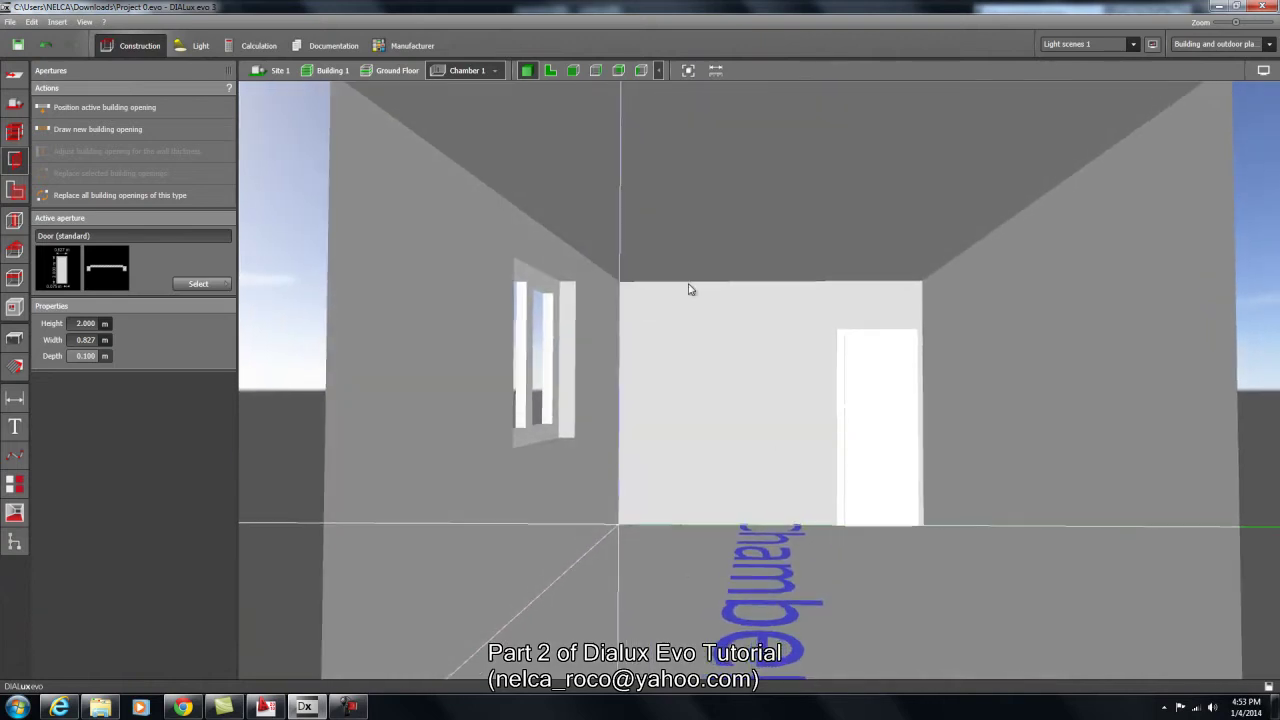
Return to the ground floor and inspect the Sejour's furniture, kitchen counter and surrounding openings in 3D.
click(334, 70)
click(382, 71)
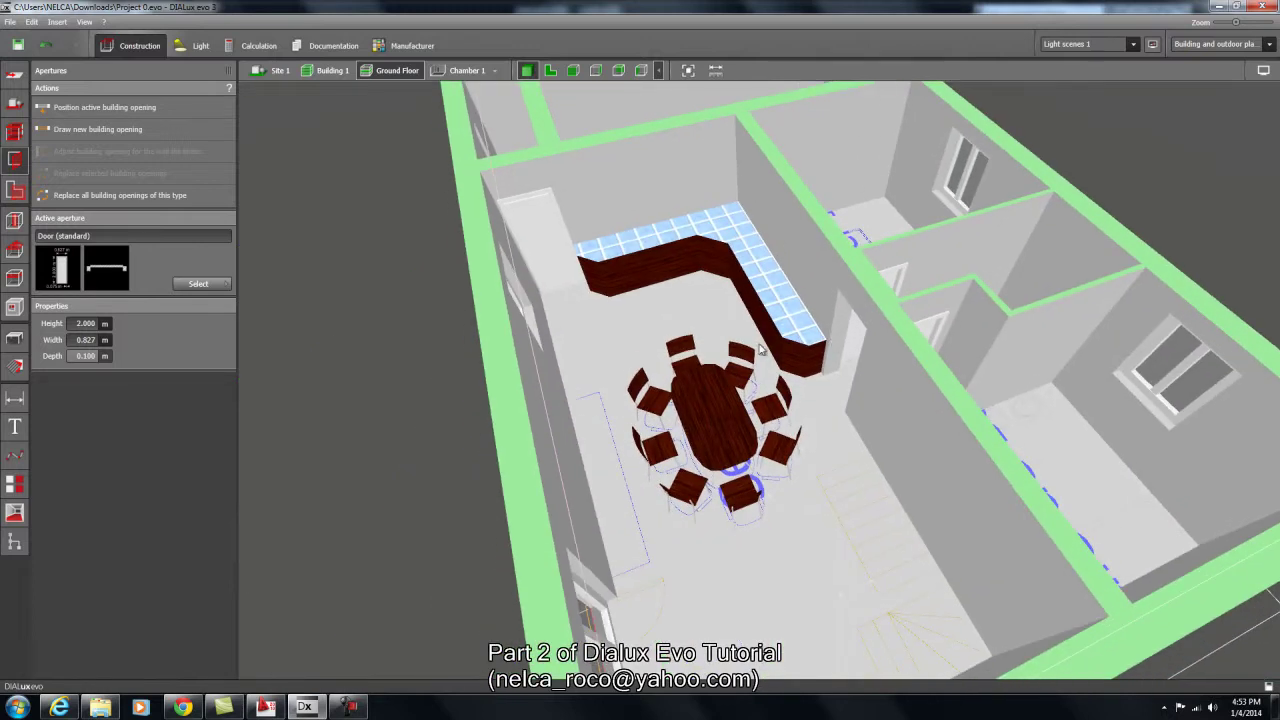
drag(760, 350, 680, 358)
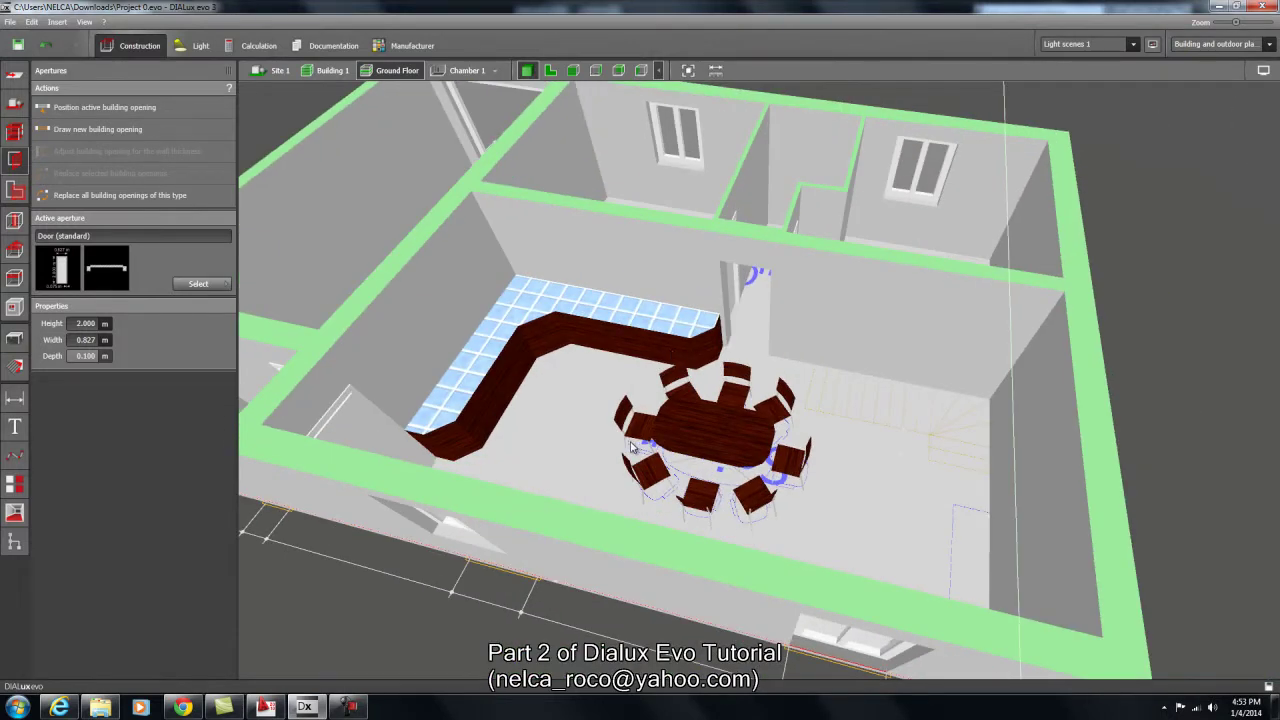
drag(630, 446, 735, 372)
scroll(647, 421, up, 3)
scroll(735, 410, down, 5)
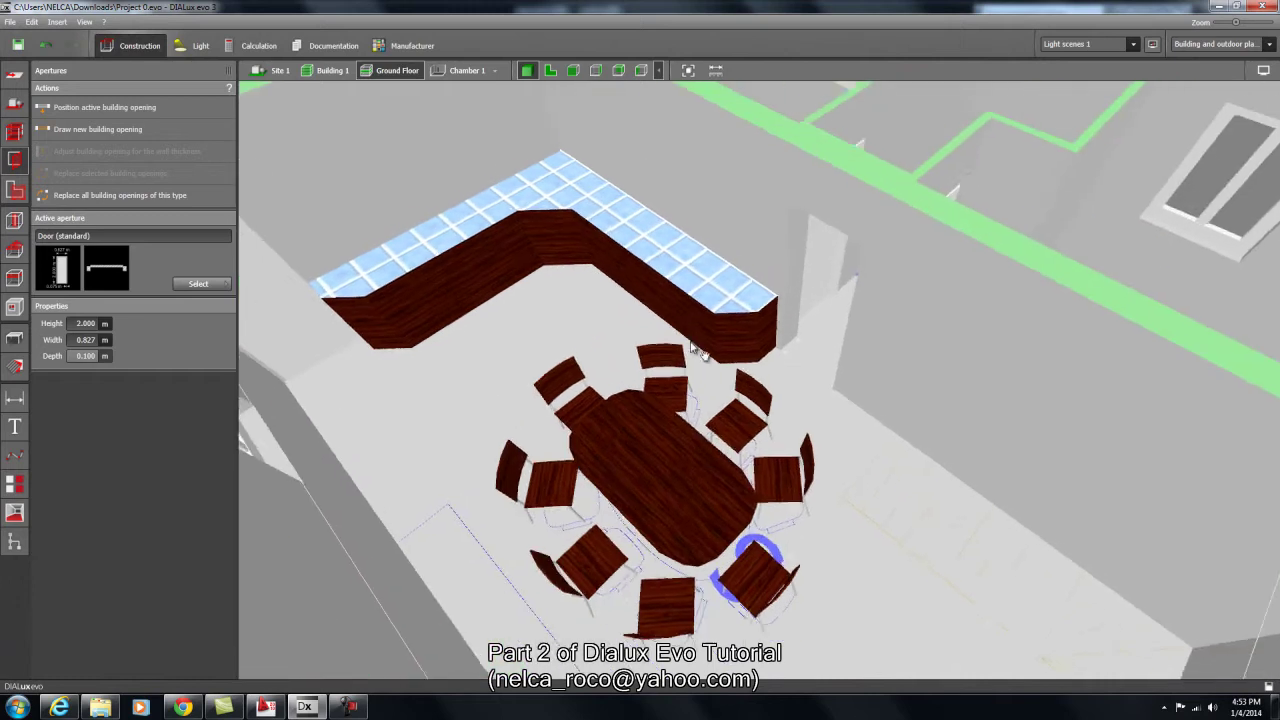
scroll(684, 394, up, 2)
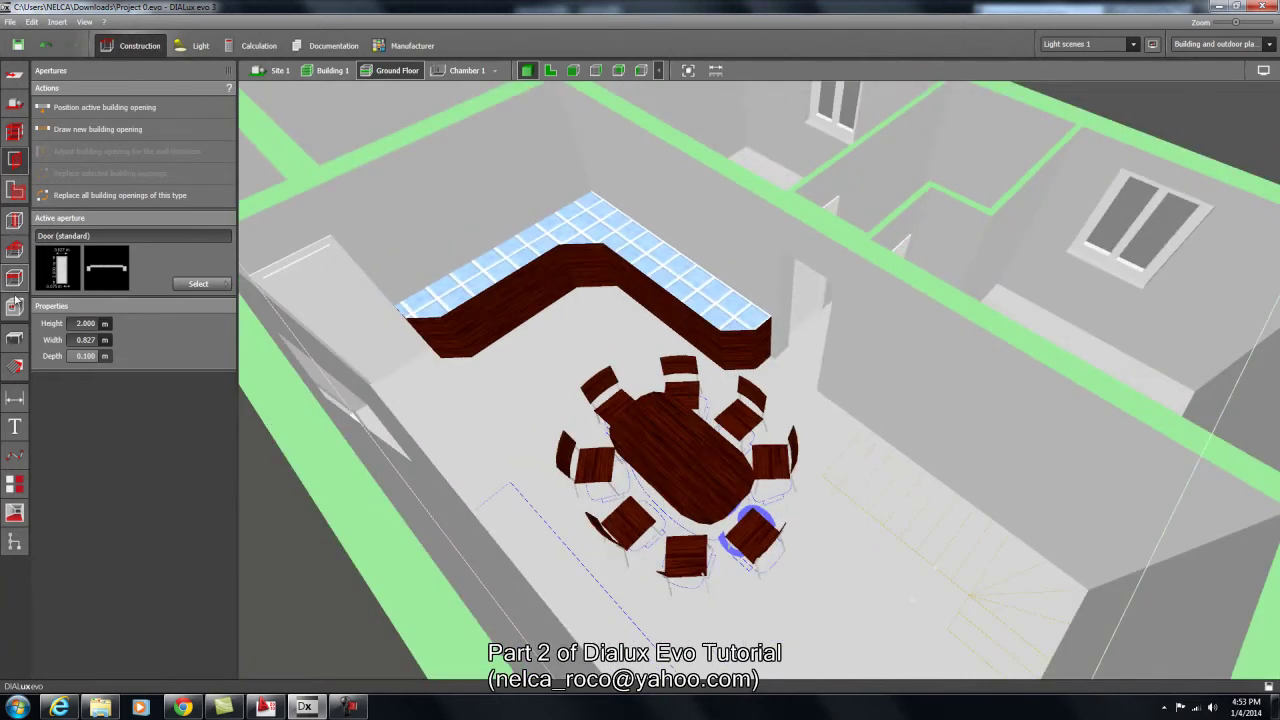
Open the DIALux evo material catalogue and examine its outdoor and indoor textures, including the outdoor floor materials.
click(16, 368)
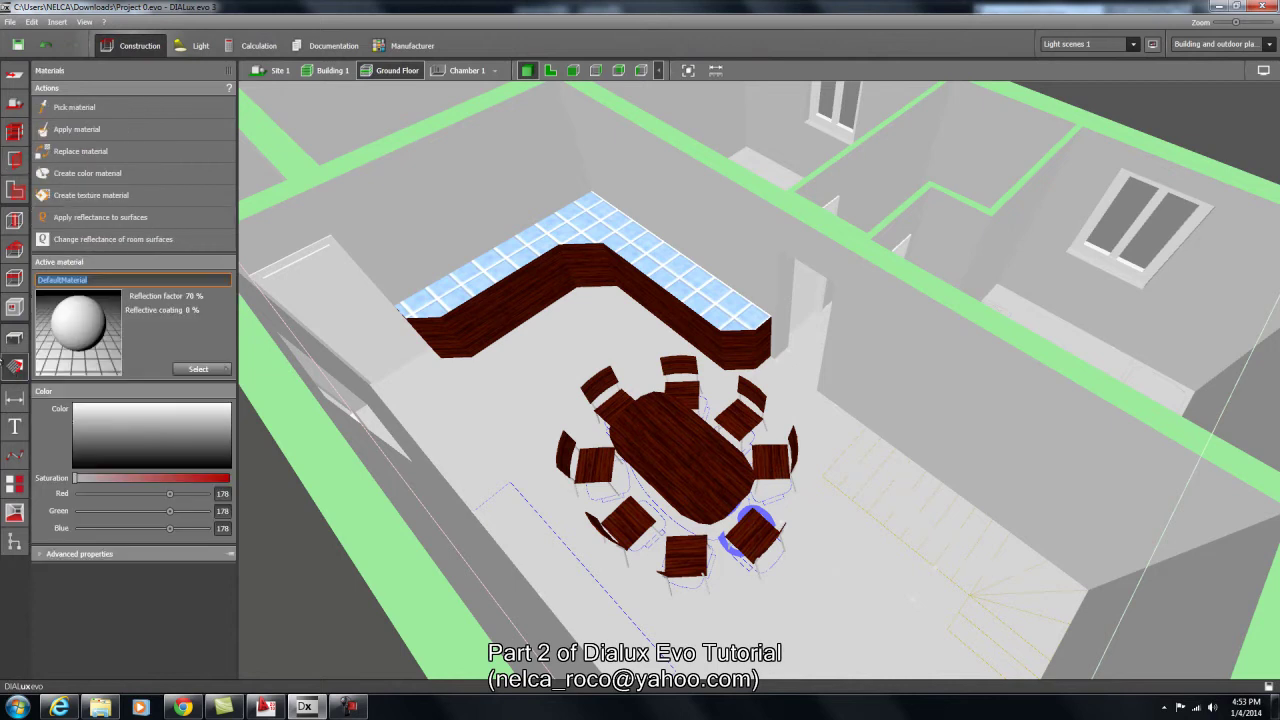
click(184, 370)
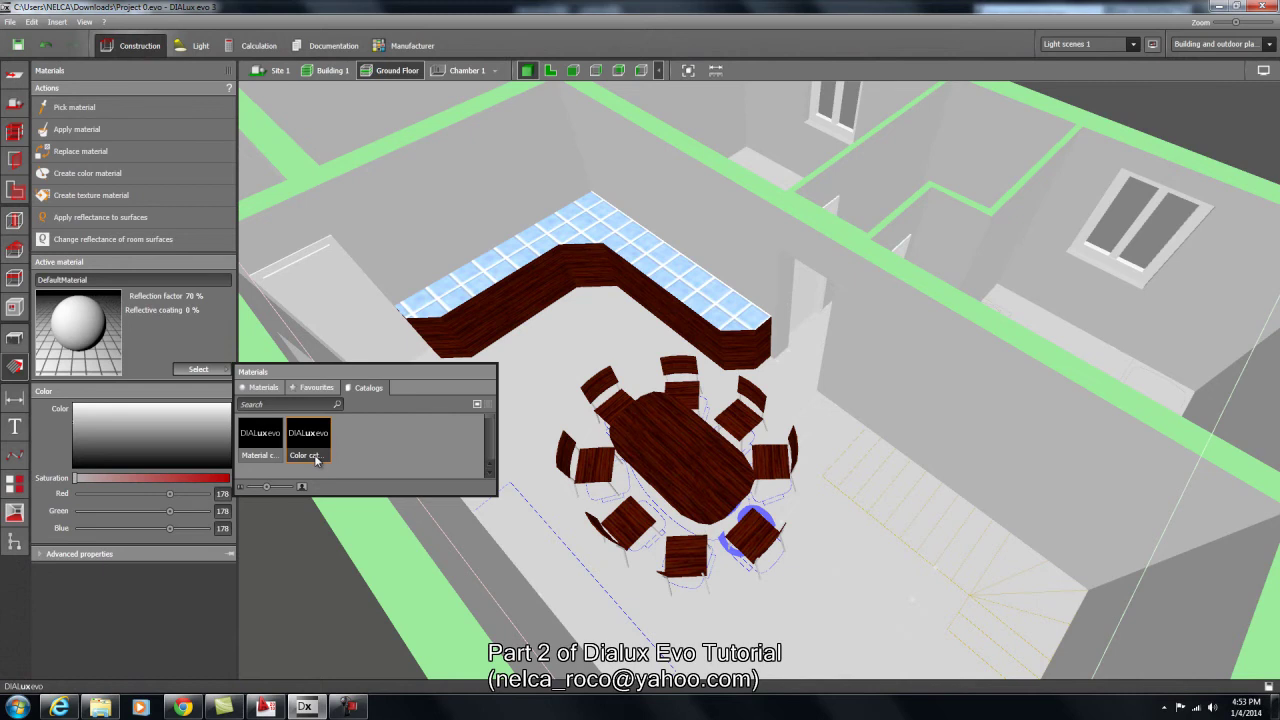
click(262, 447)
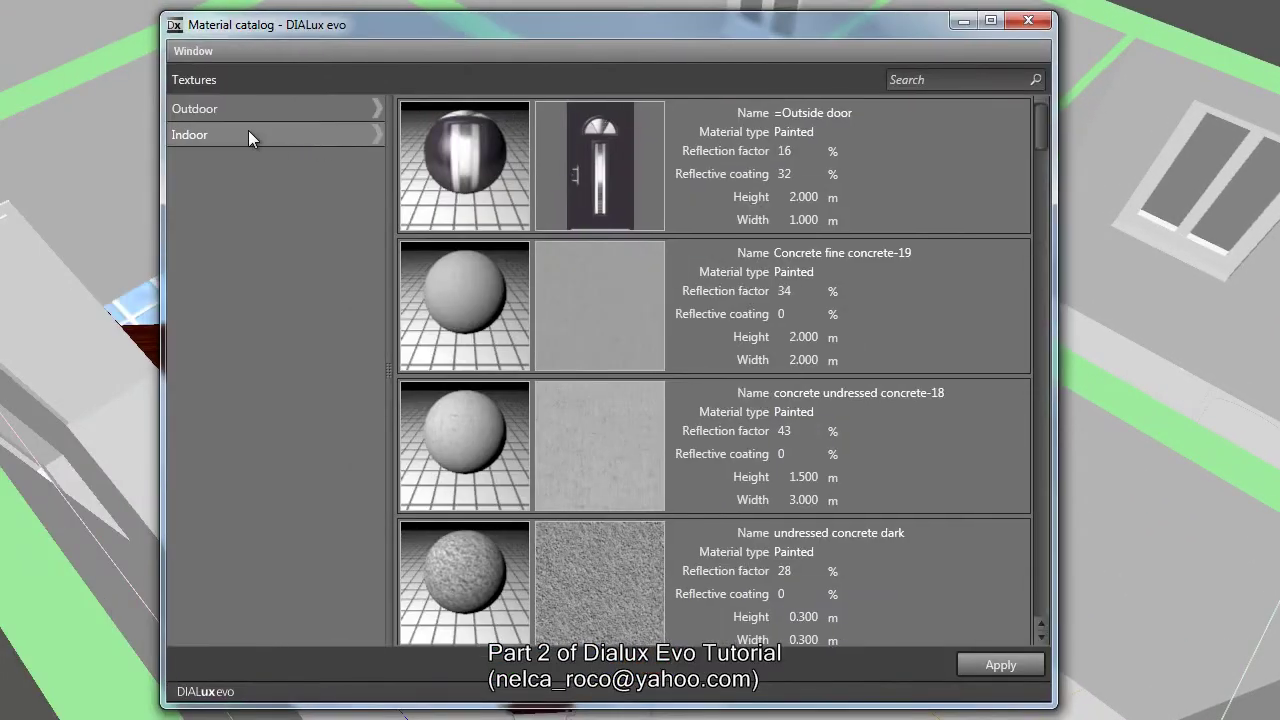
click(215, 109)
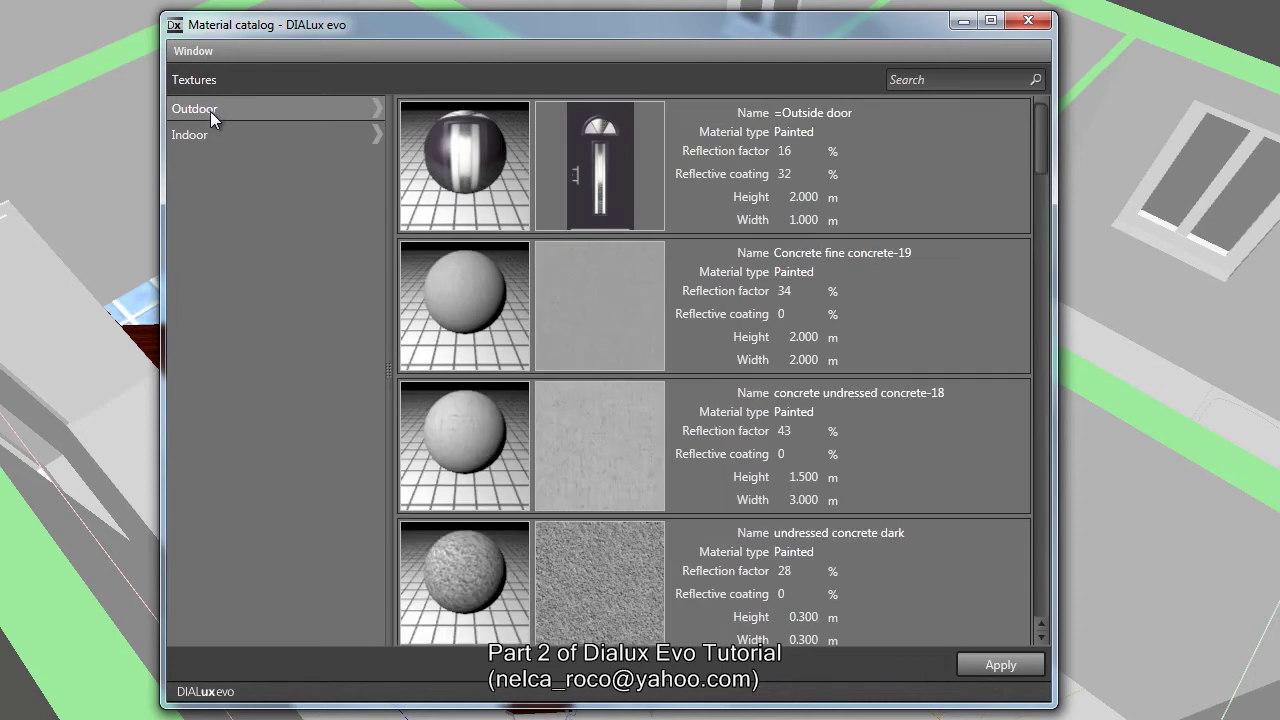
click(187, 133)
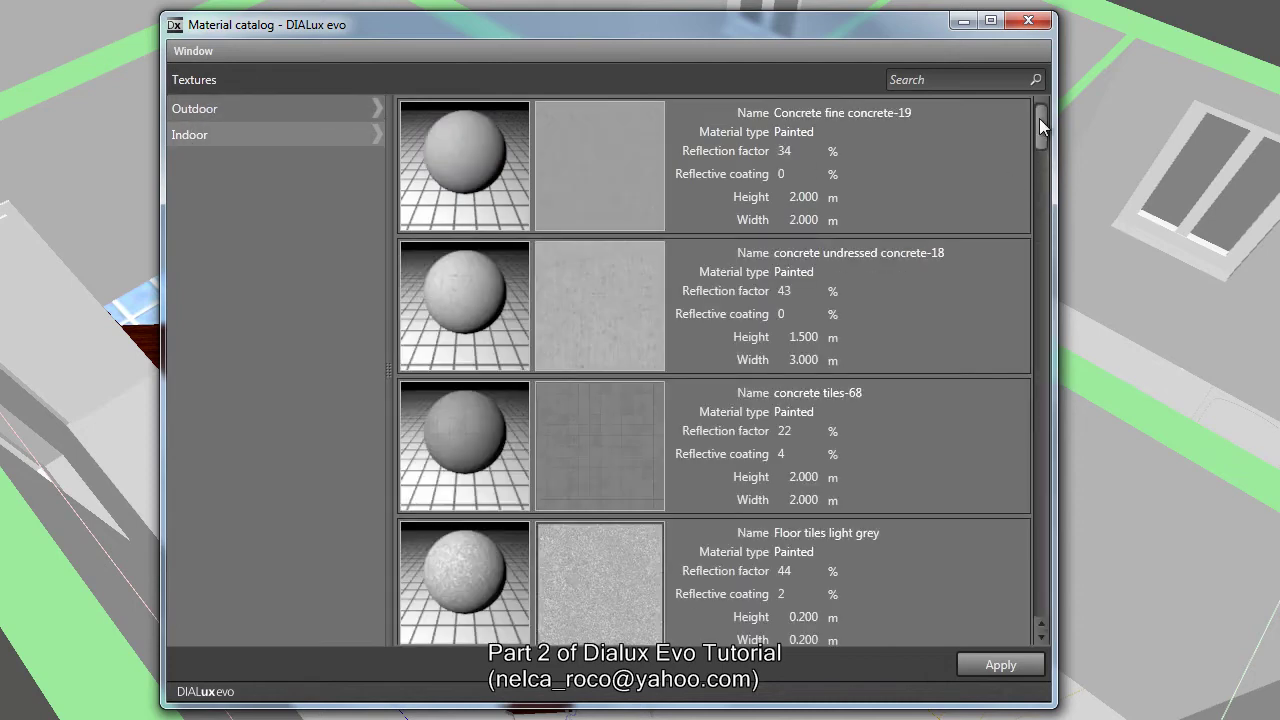
drag(1039, 118, 1056, 210)
click(227, 109)
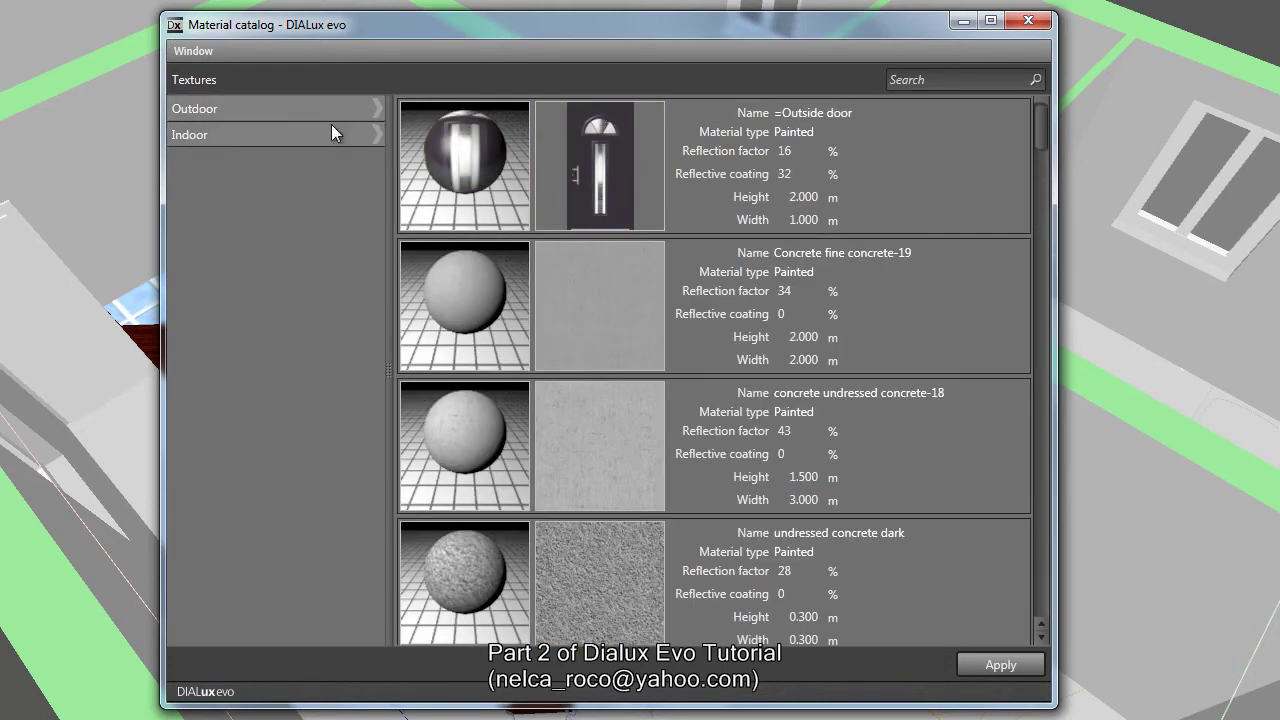
click(380, 110)
click(215, 137)
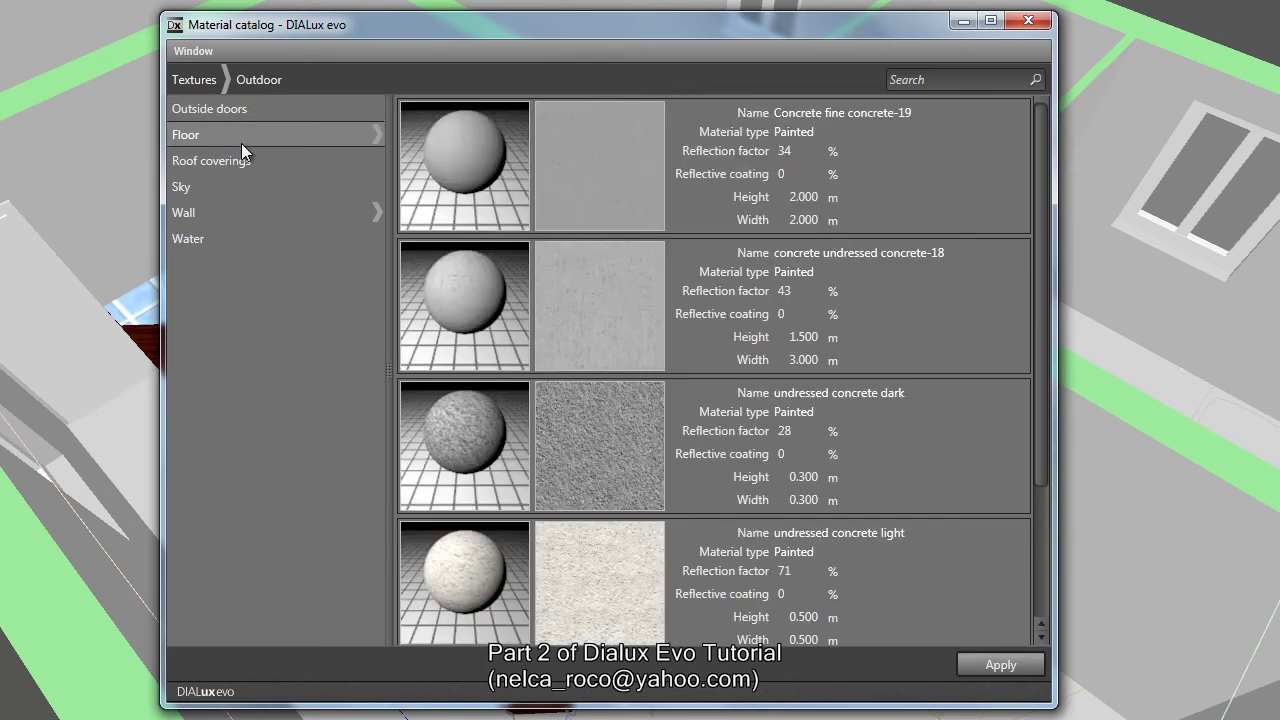
click(193, 85)
Look through the indoor furniture textures in the material catalogue.
click(182, 136)
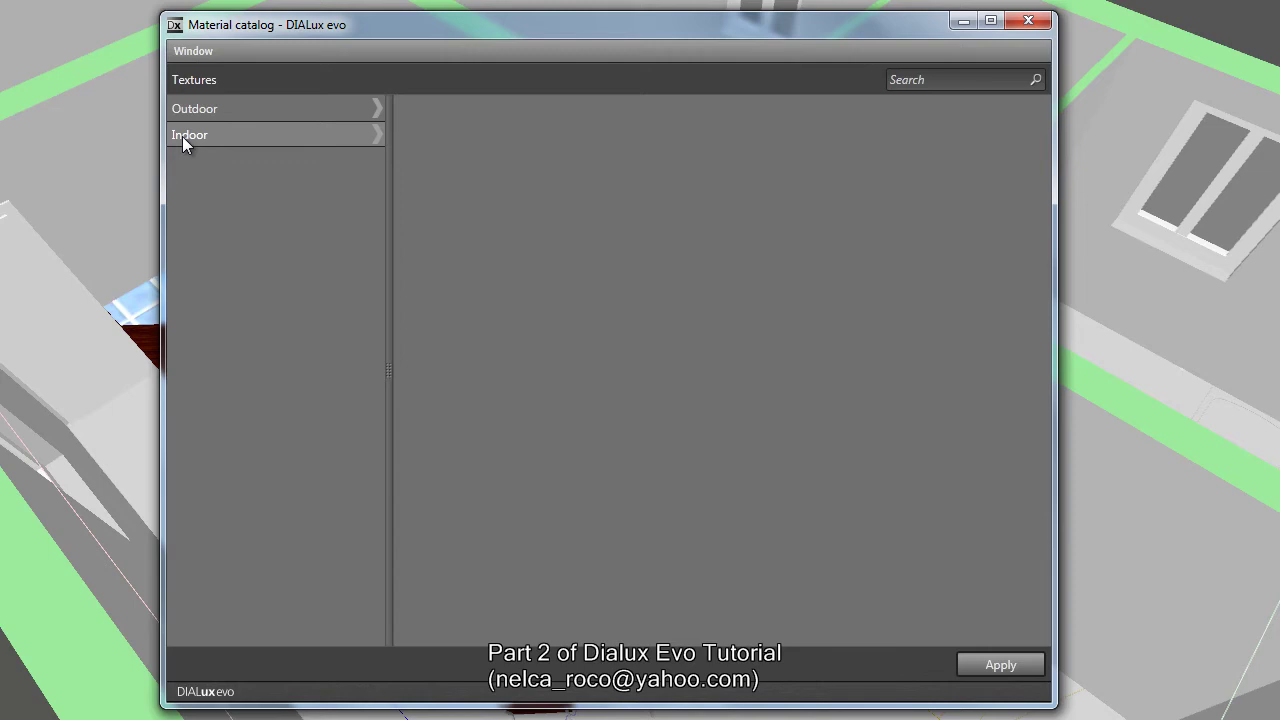
click(376, 135)
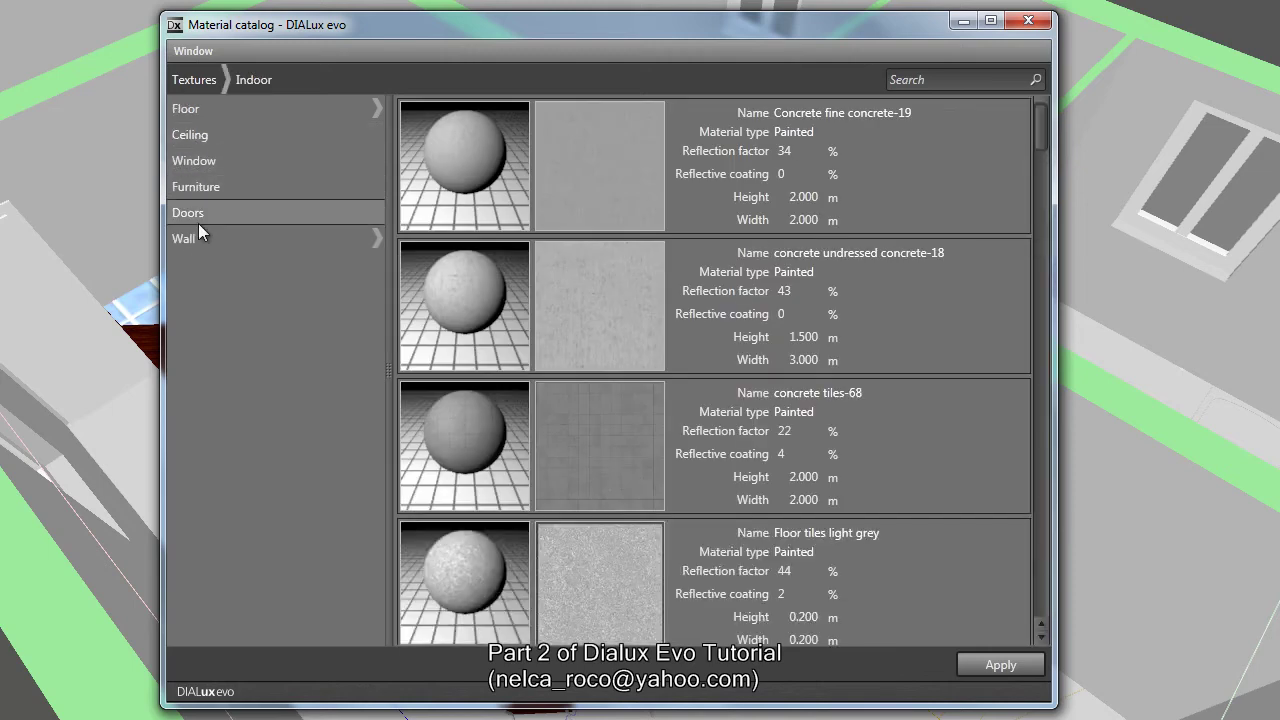
click(198, 188)
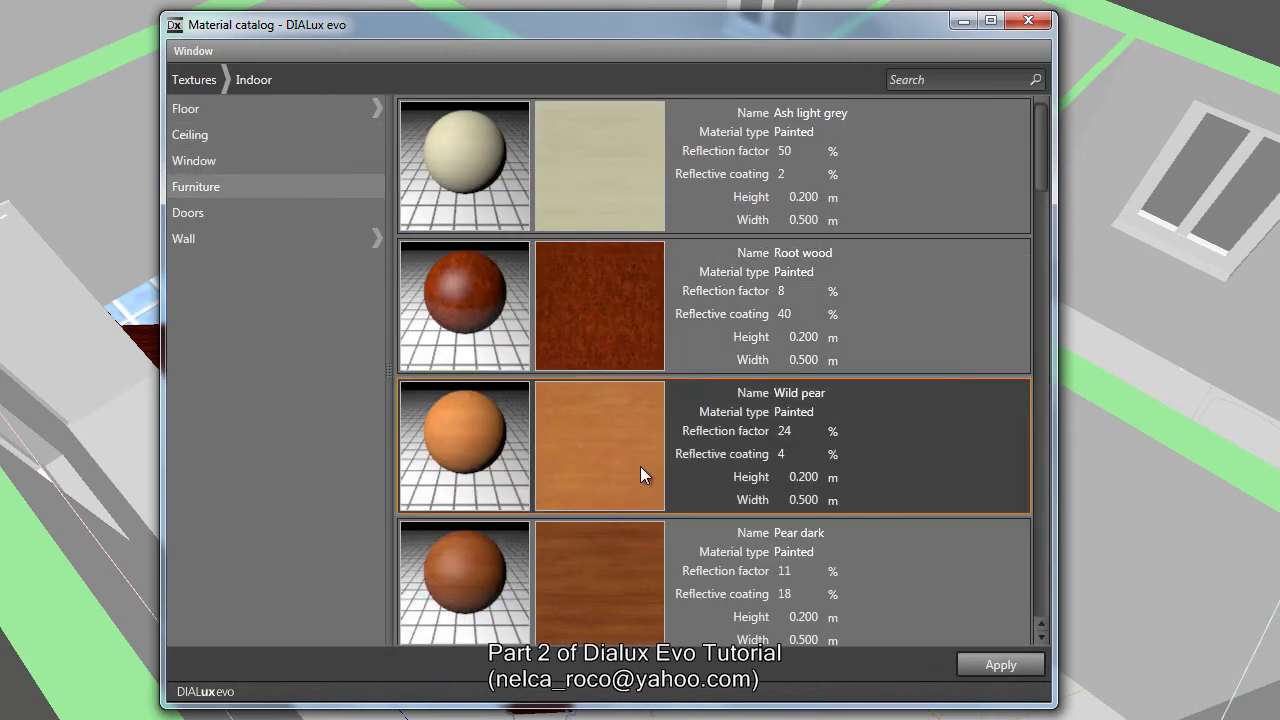
scroll(612, 487, down, 5)
scroll(596, 298, up, 5)
scroll(598, 426, down, 7)
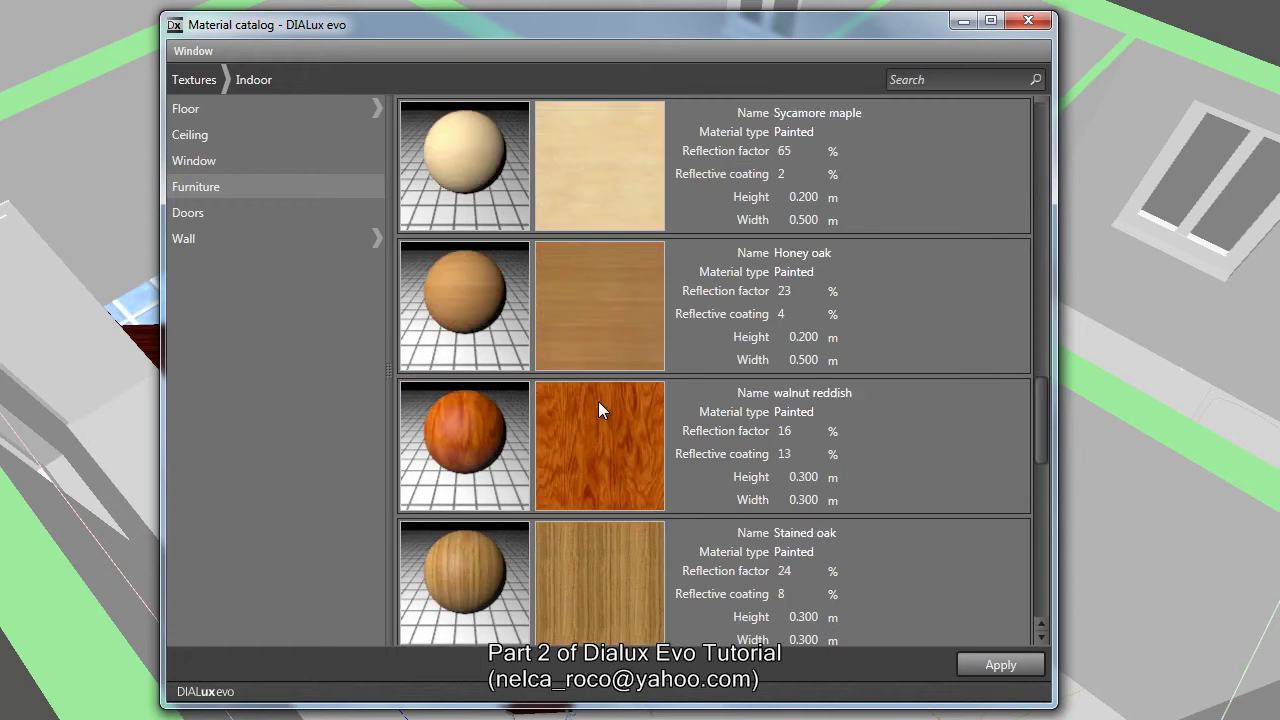
scroll(551, 385, up, 7)
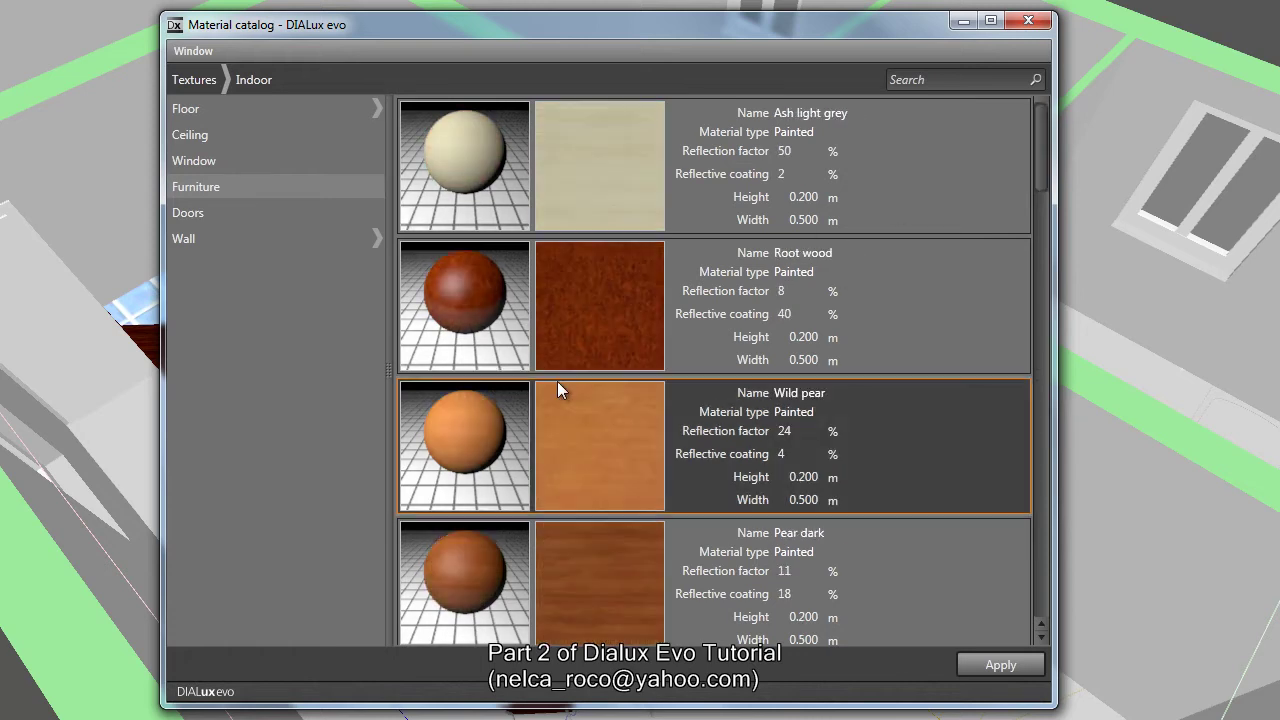
scroll(566, 384, down, 3)
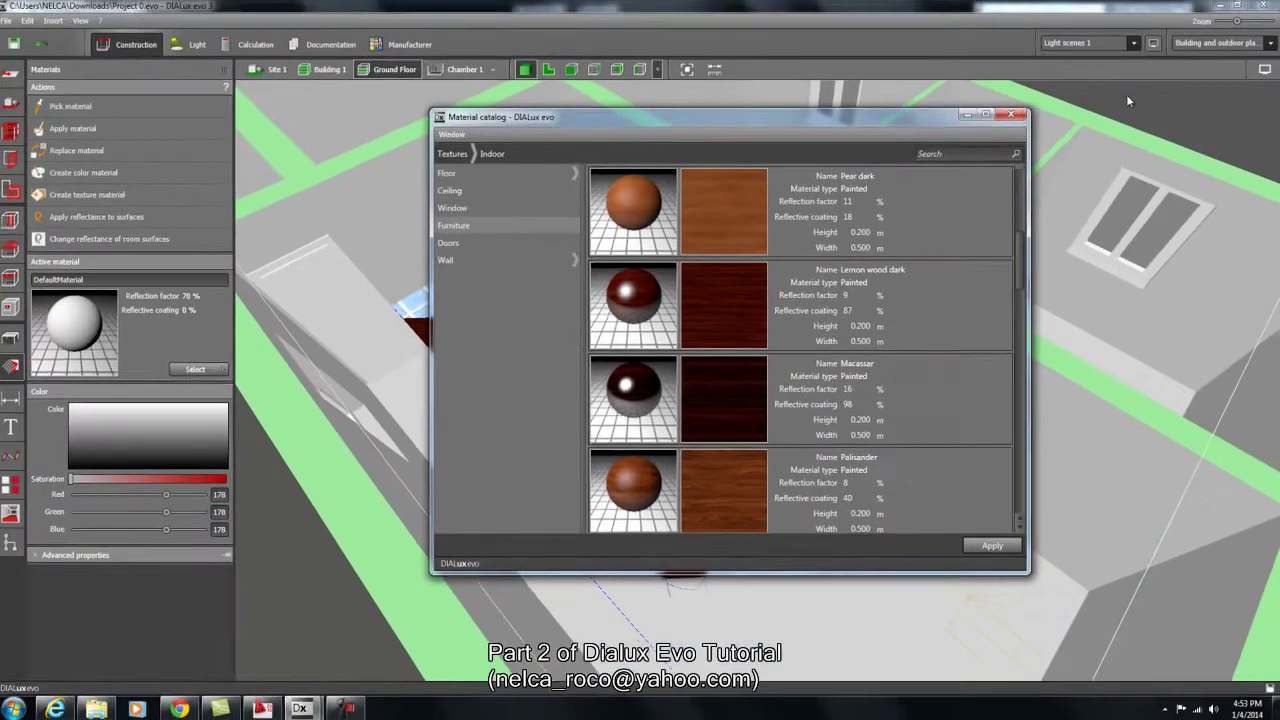
Make Lemon wood dark from the indoor furniture textures the active material, and pick the same wood from a dining chair.
click(1011, 116)
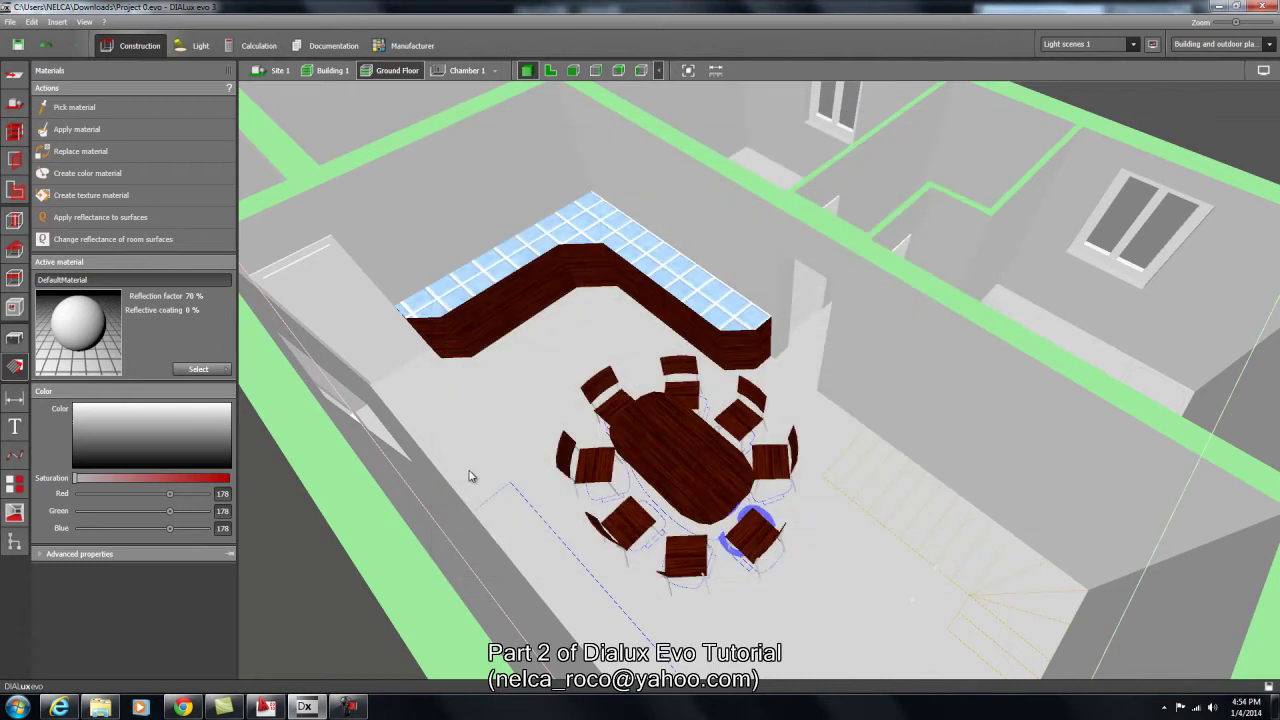
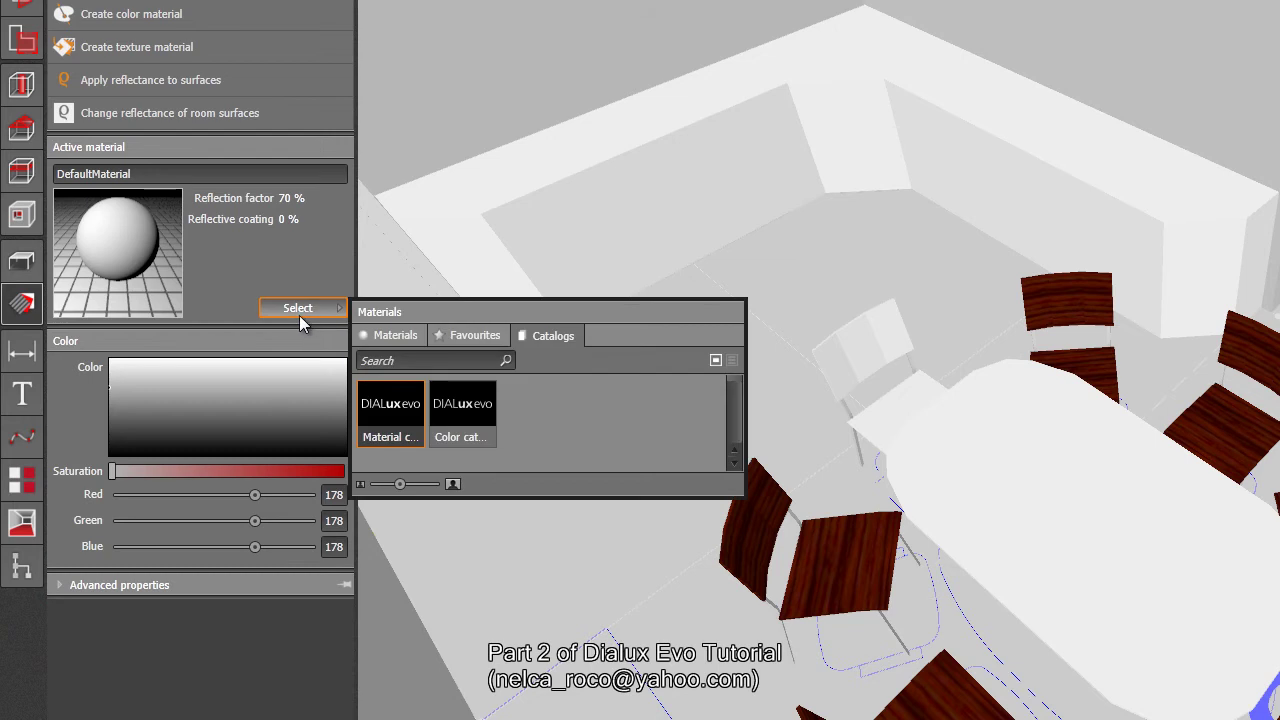
click(407, 440)
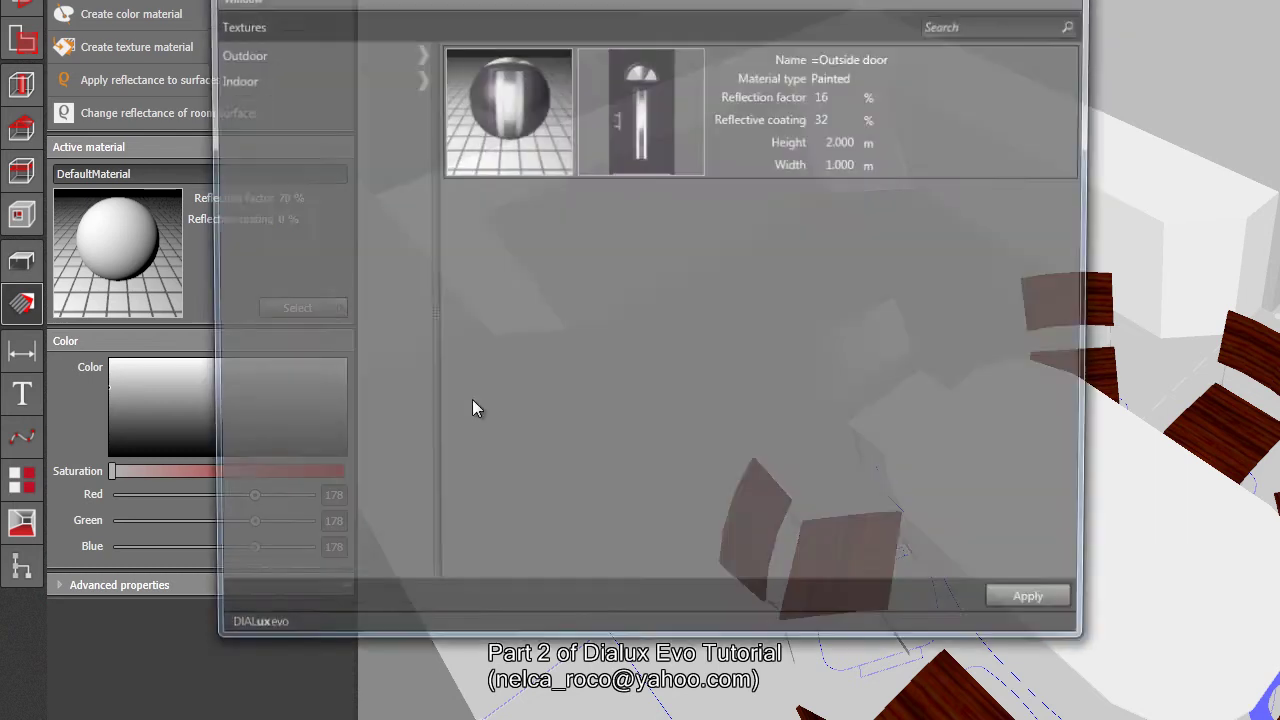
click(221, 80)
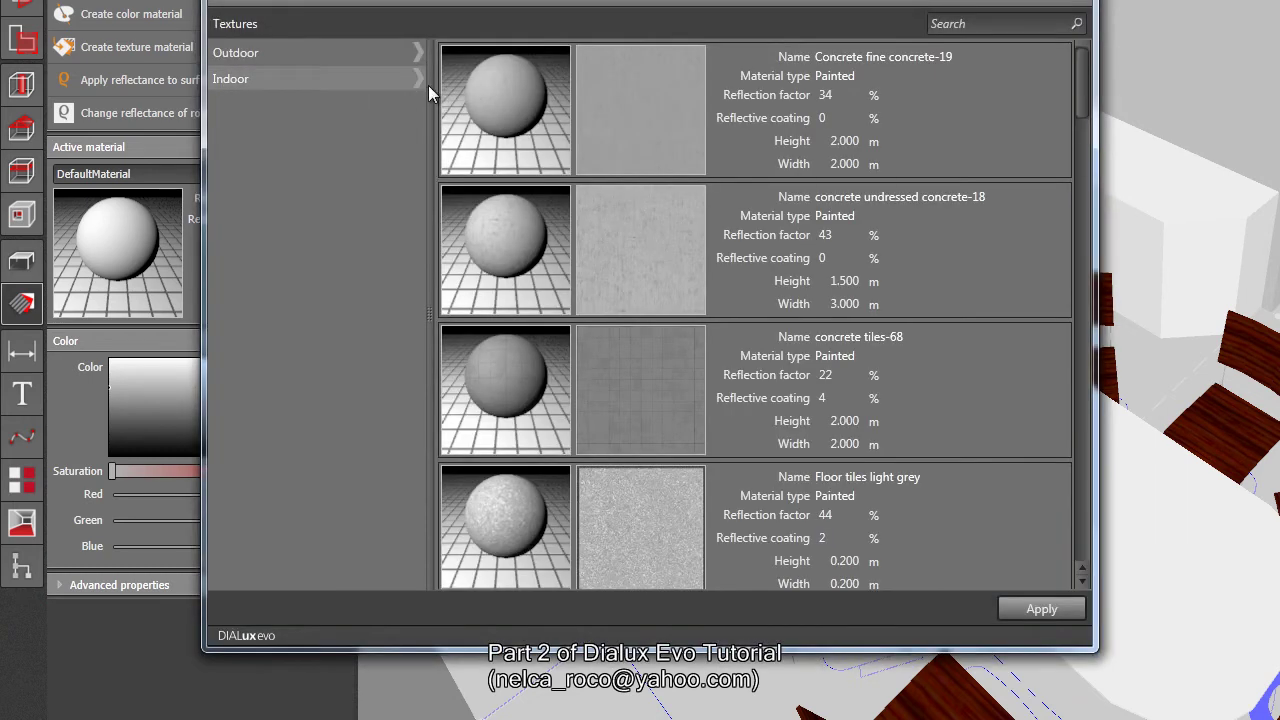
click(310, 131)
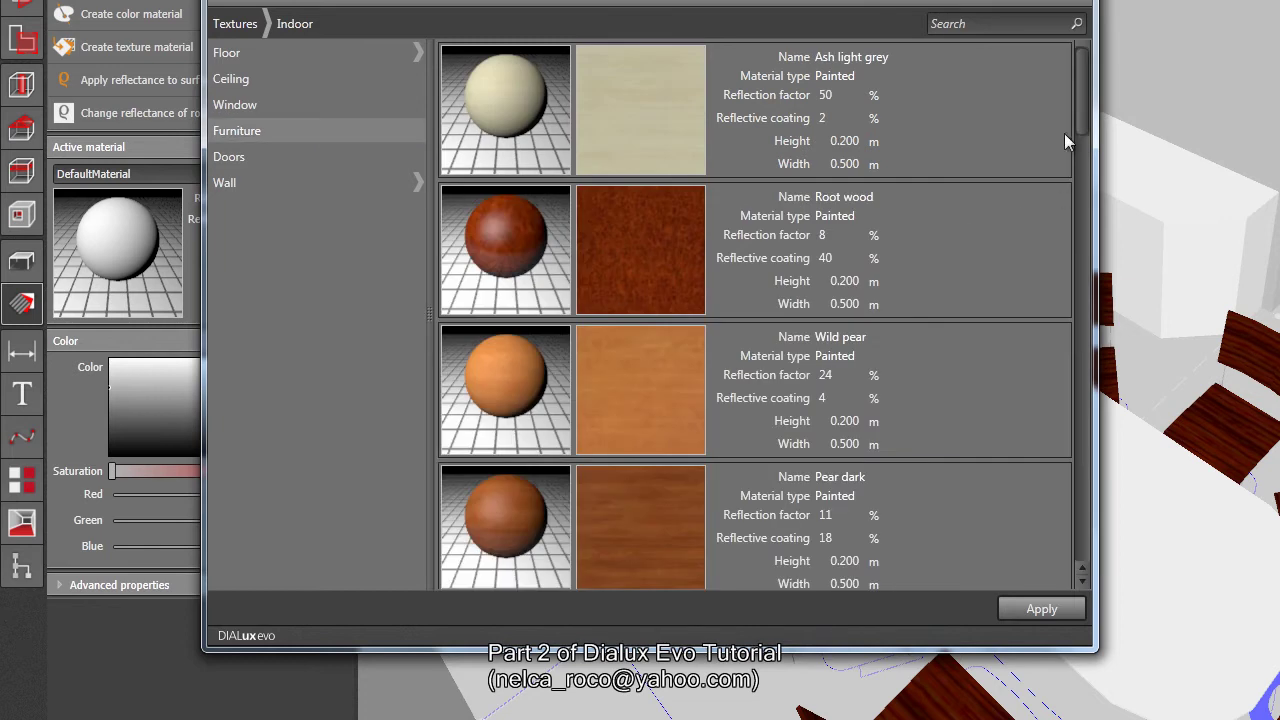
drag(1090, 104, 1104, 183)
click(560, 451)
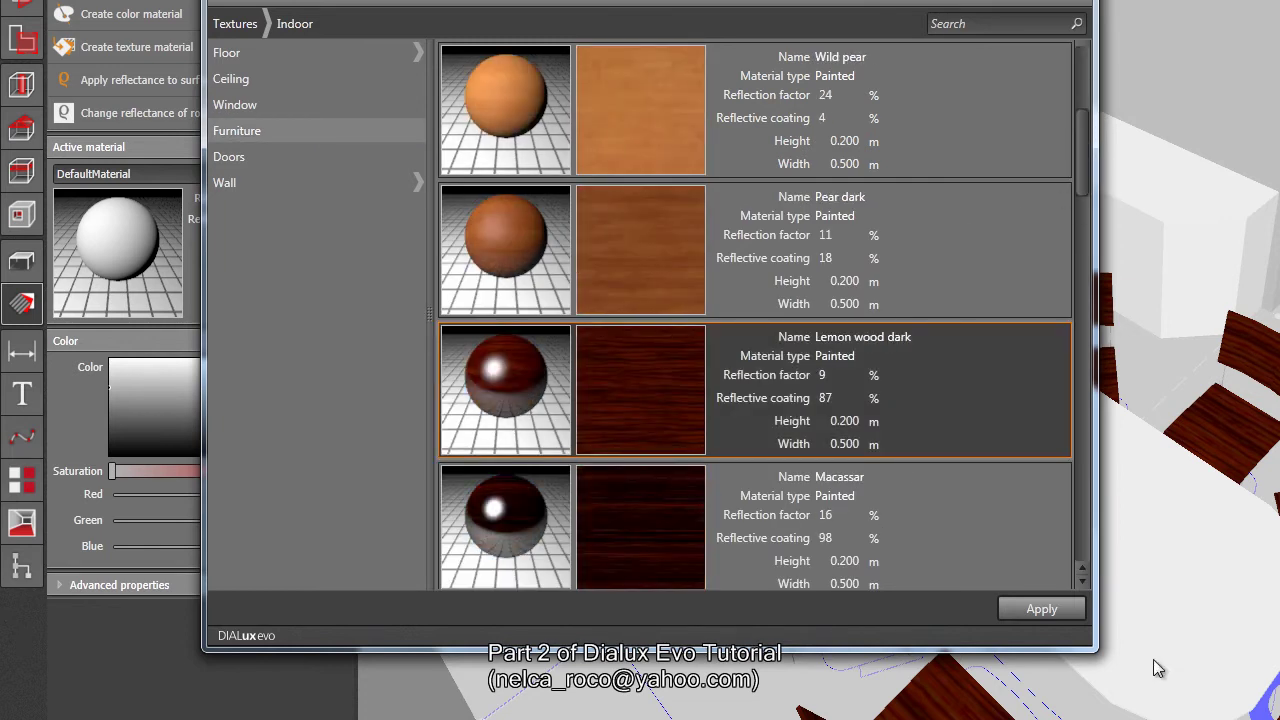
click(1045, 609)
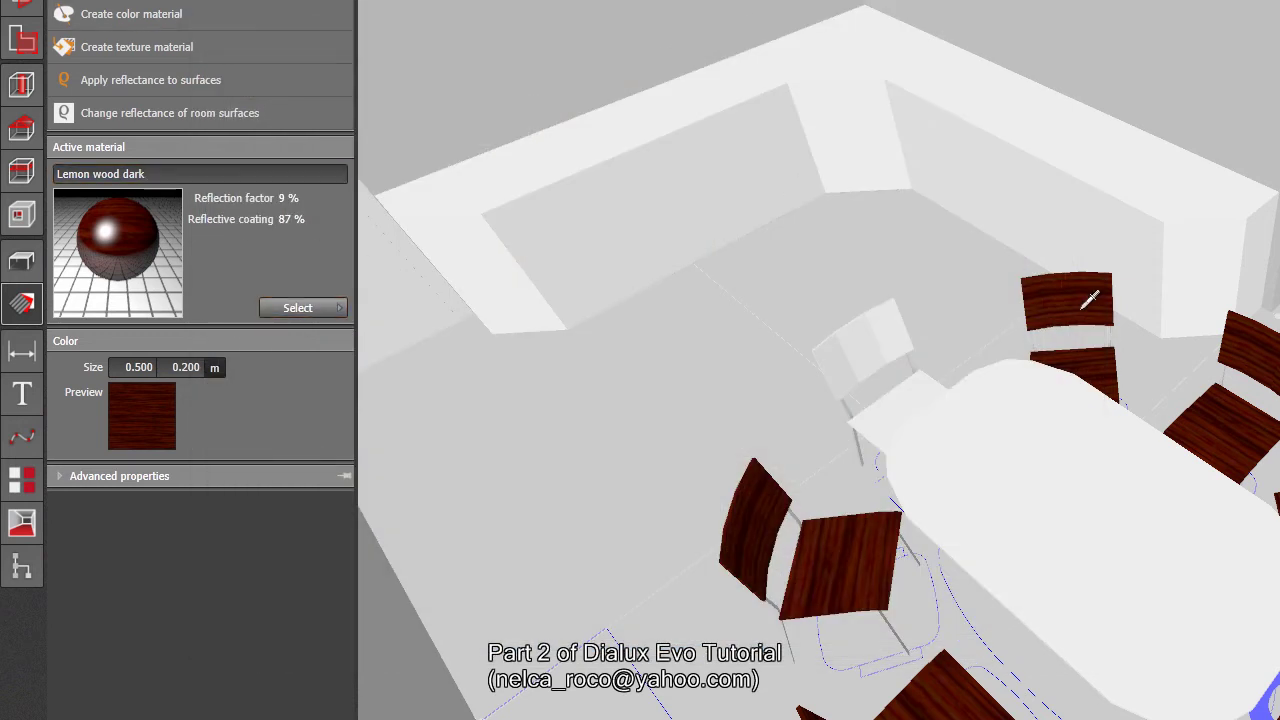
click(1085, 304)
Make Wild pear from the indoor furniture textures the active material and apply it to the white dining chair.
click(306, 307)
click(367, 407)
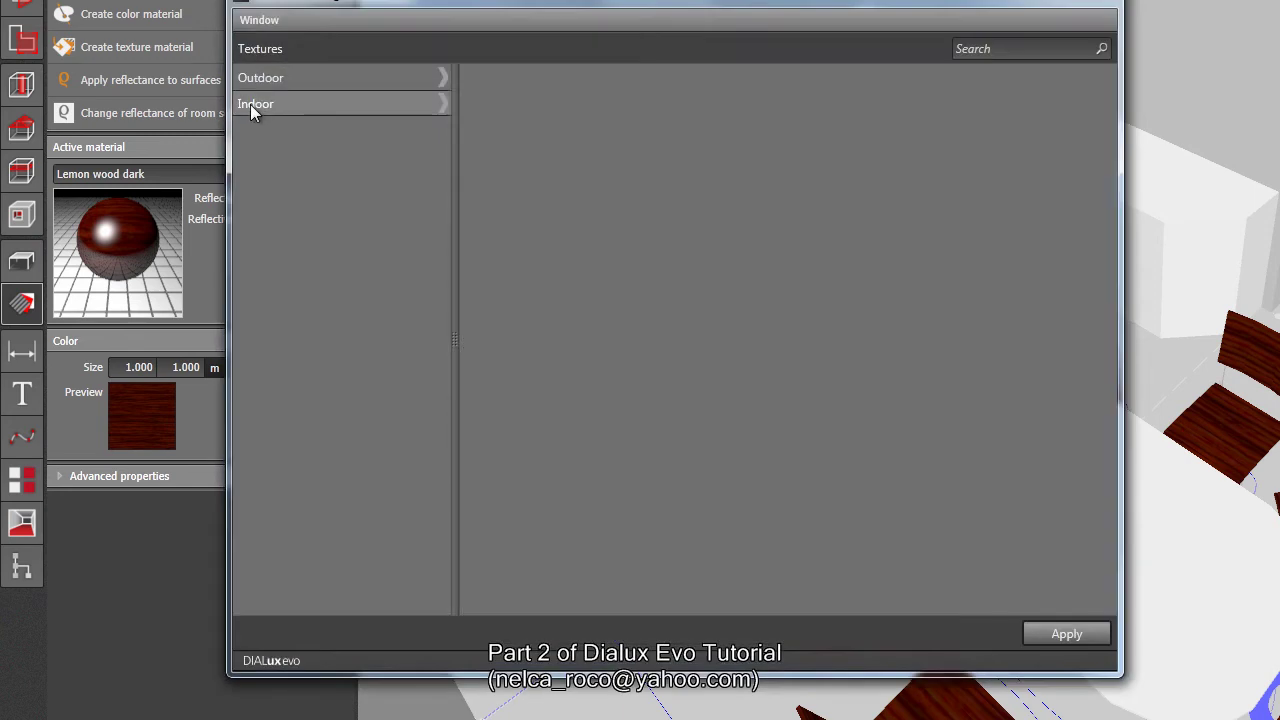
click(443, 104)
click(325, 157)
click(567, 436)
click(1066, 634)
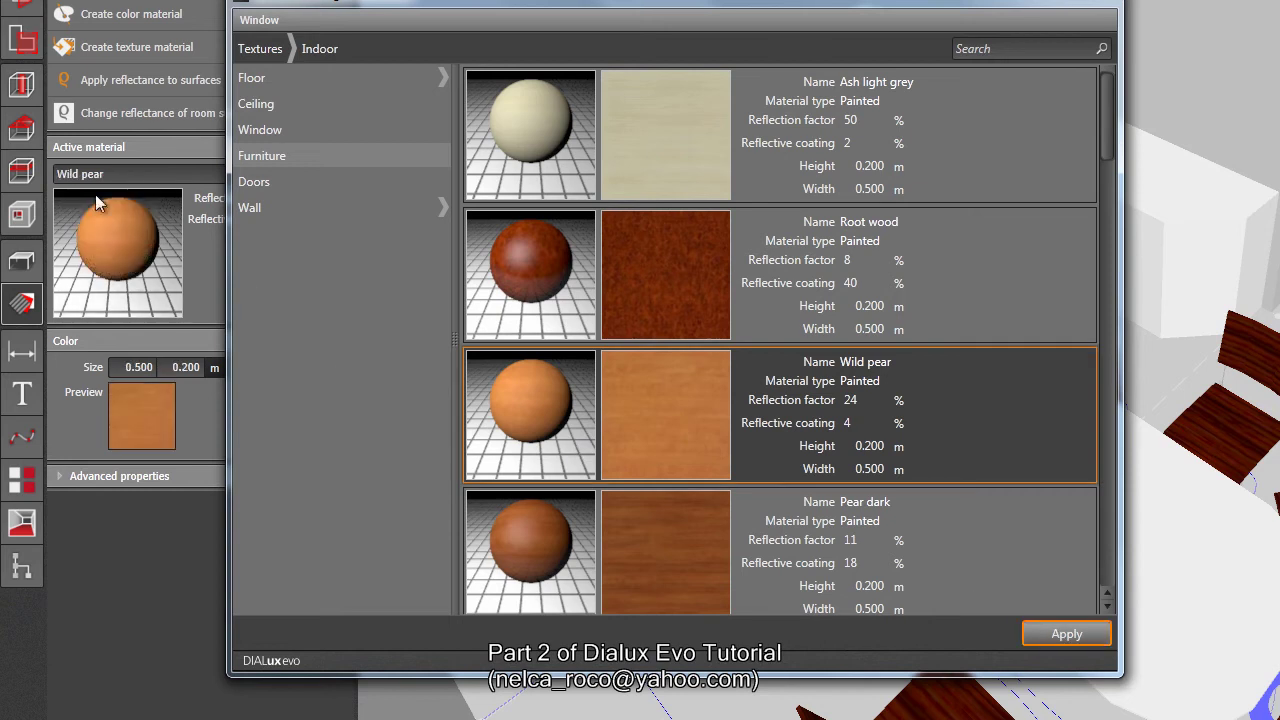
click(1112, 6)
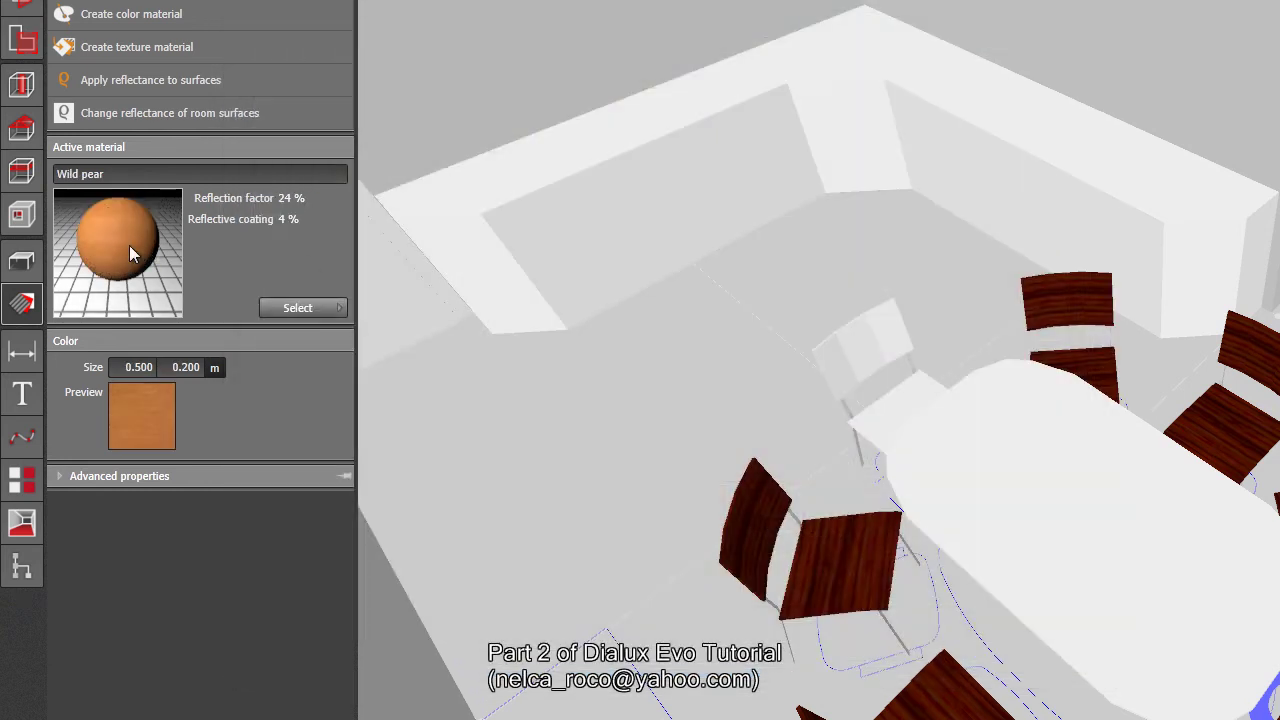
click(860, 363)
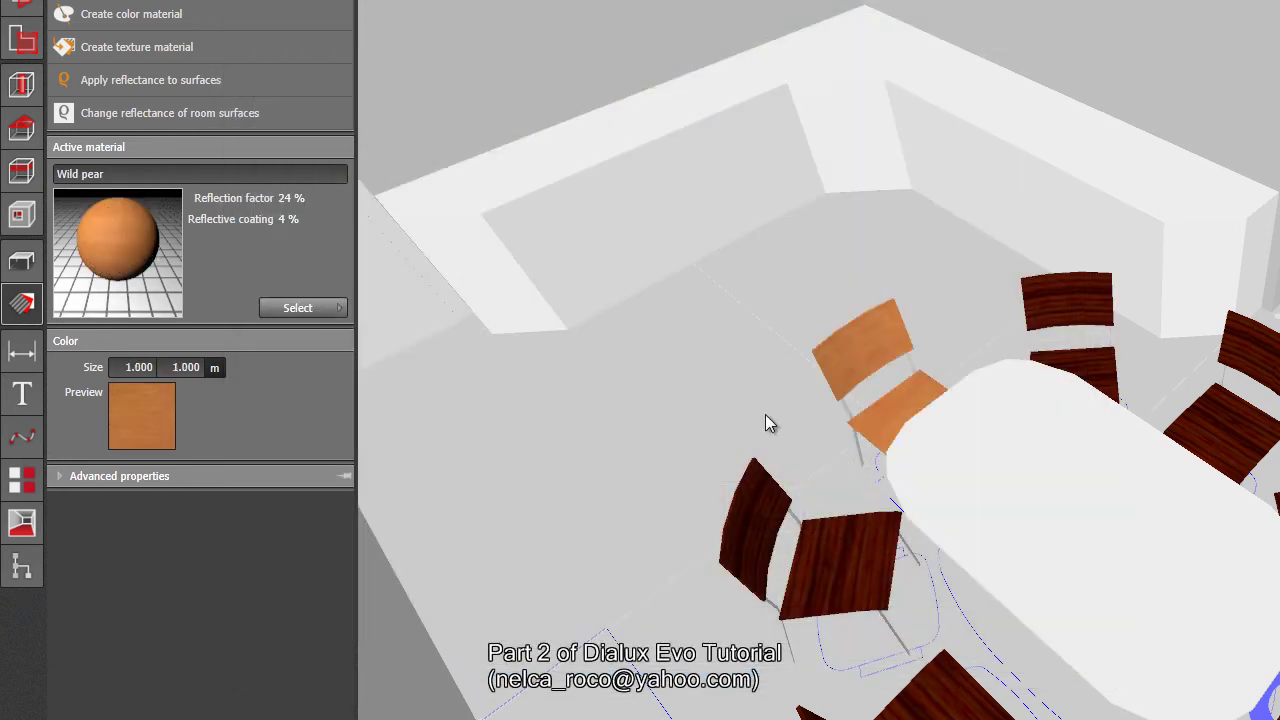
Pick the Lemon wood dark material from a neighbouring dining chair and apply it to the Wild pear chair.
scroll(923, 402, down, 3)
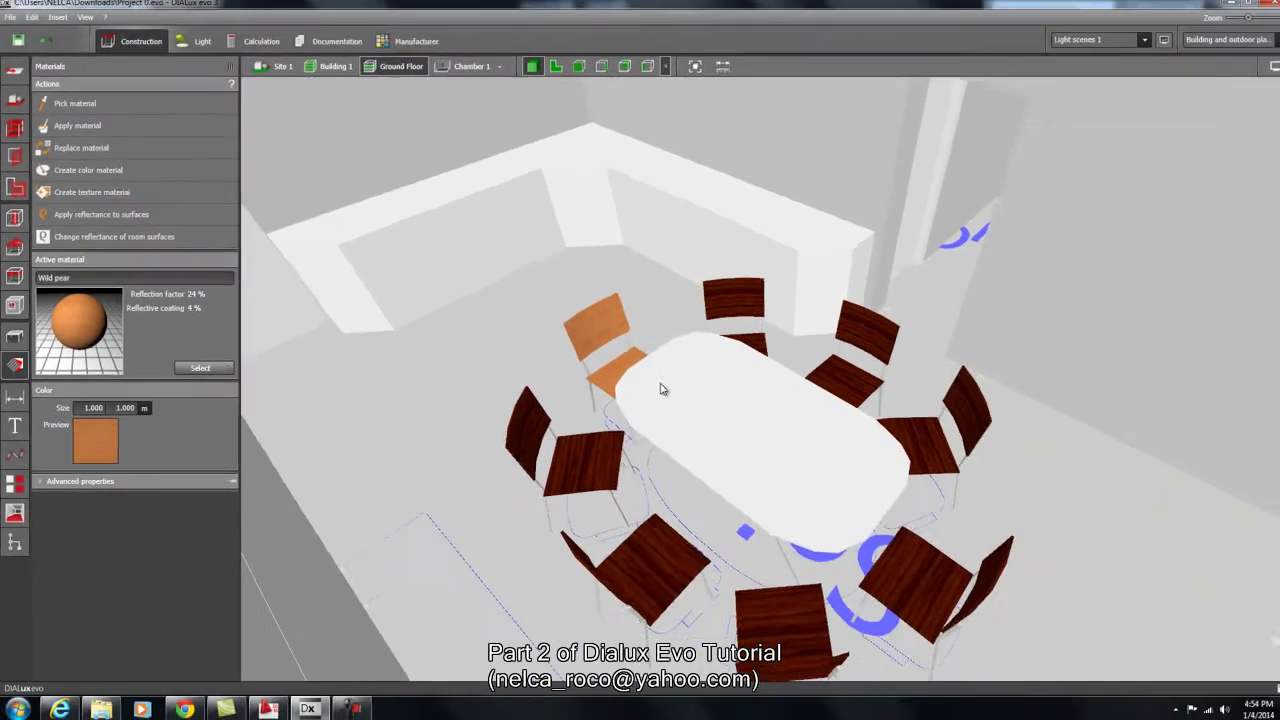
scroll(697, 378, down, 2)
middle_drag(630, 411, 646, 406)
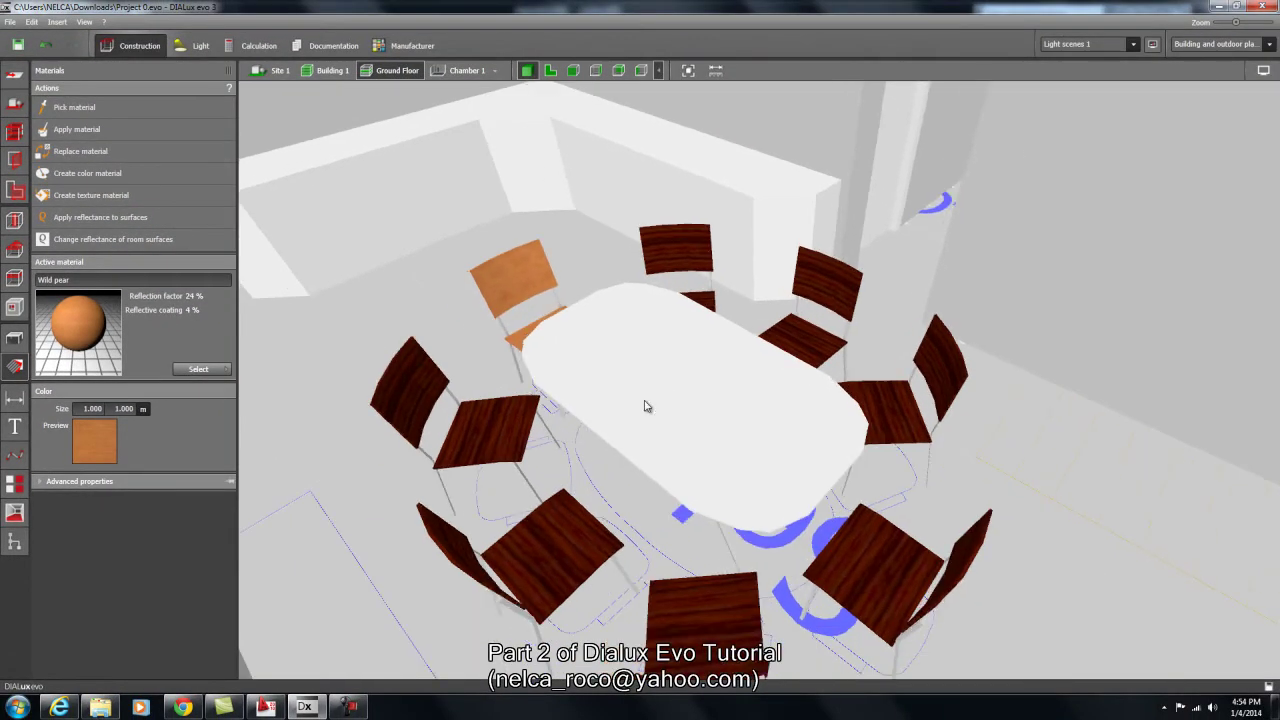
middle_drag(649, 459, 627, 302)
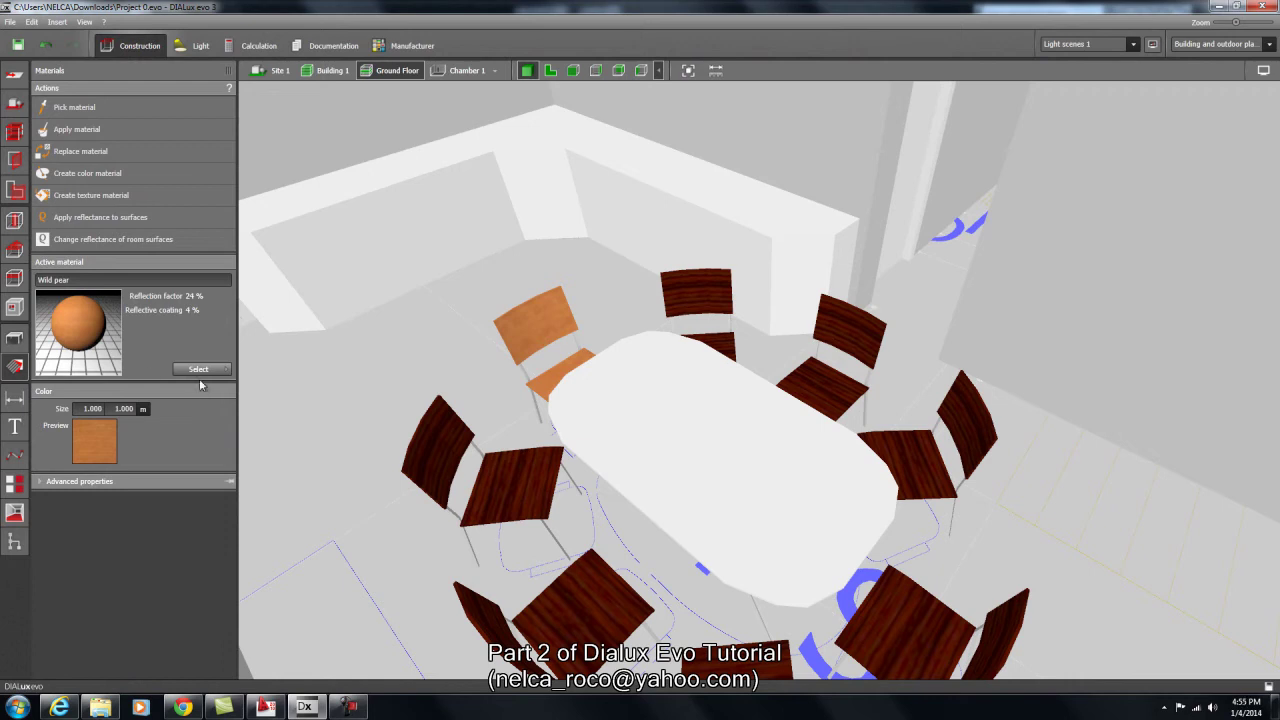
click(90, 112)
click(712, 290)
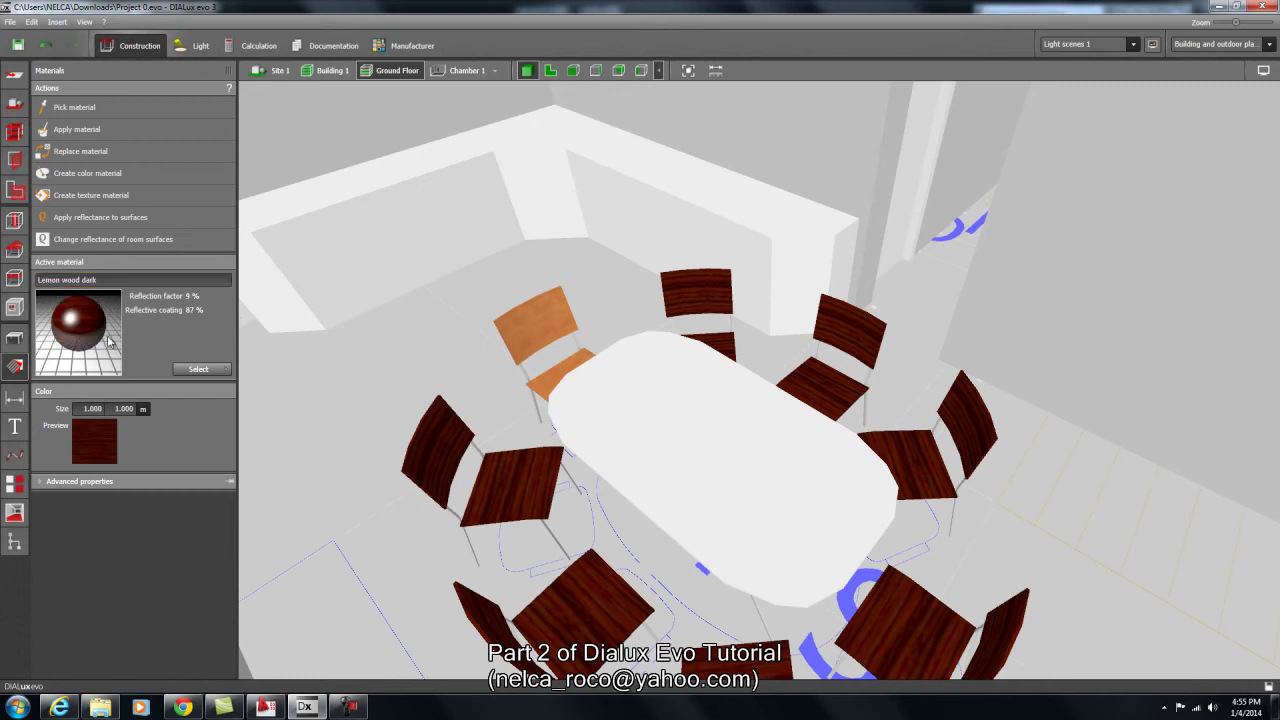
click(535, 335)
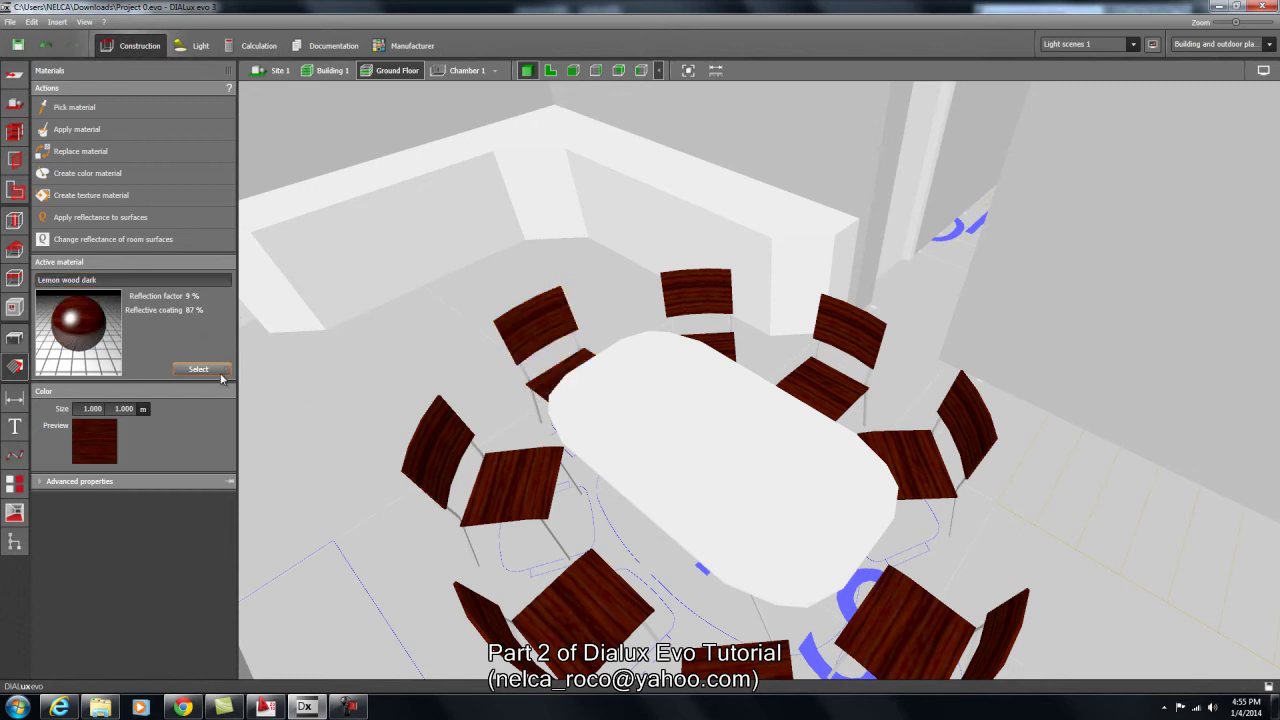
Apply the Lemon wood dark material to the white dining table top.
scroll(443, 386, up, 3)
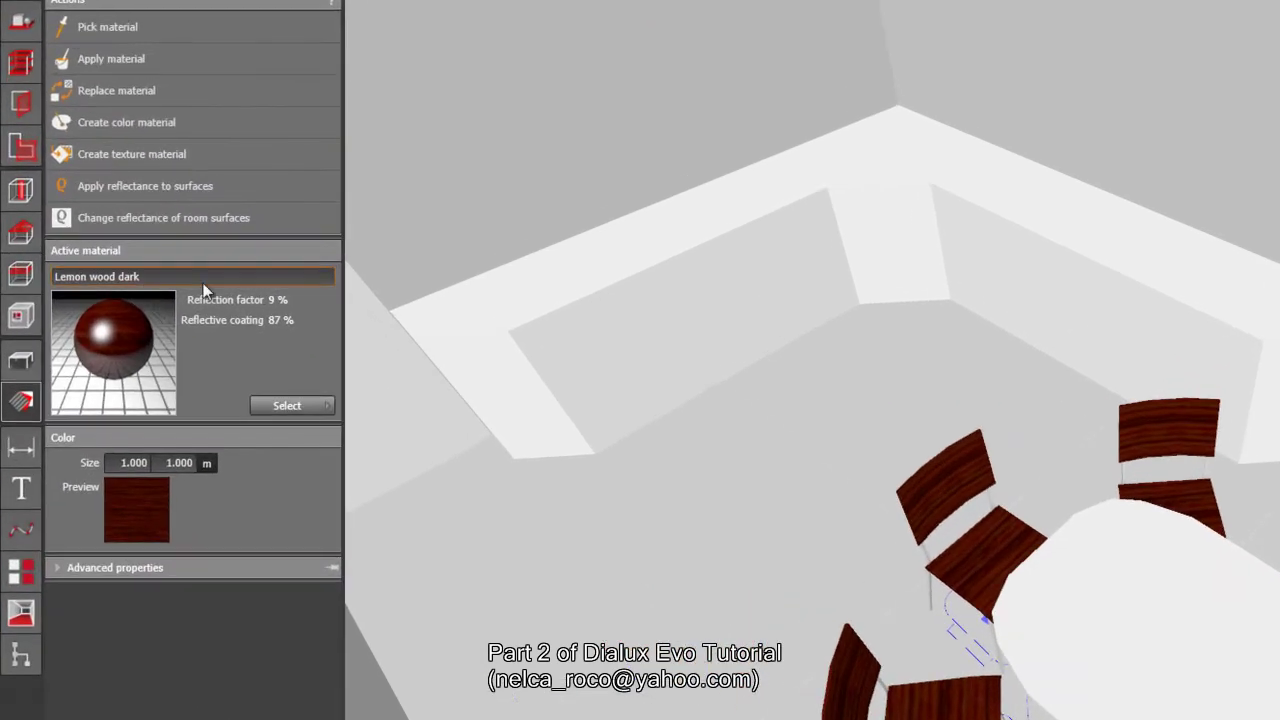
scroll(805, 379, up, 3)
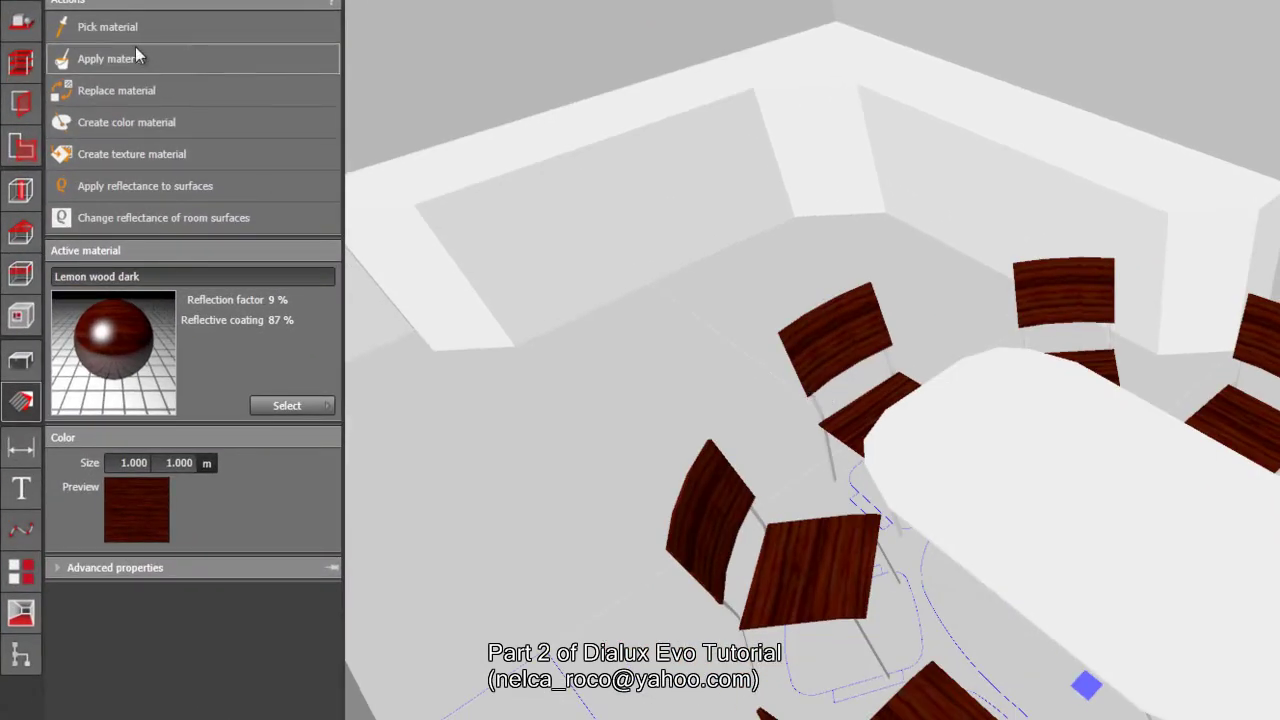
drag(115, 327, 1132, 578)
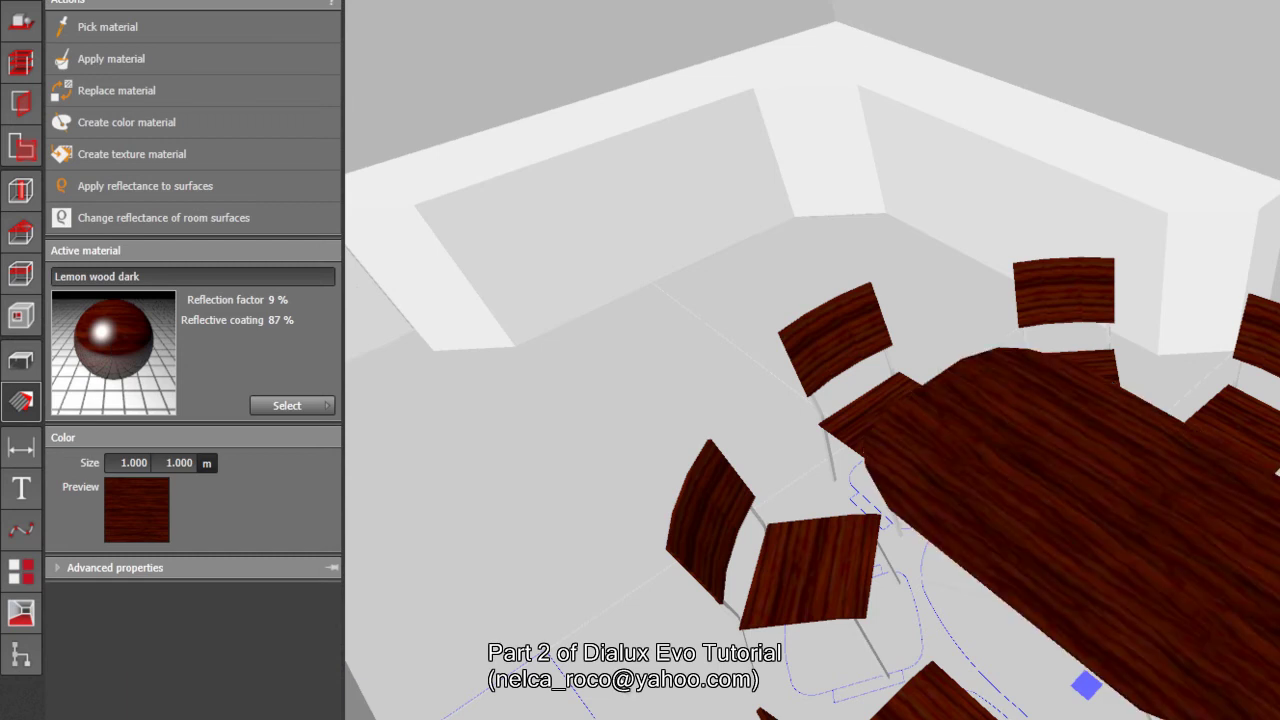
Apply Lemon wood dark to the base frame under the dining table, and undo that change.
scroll(683, 637, up, 2)
scroll(660, 620, down, 2)
scroll(905, 468, up, 3)
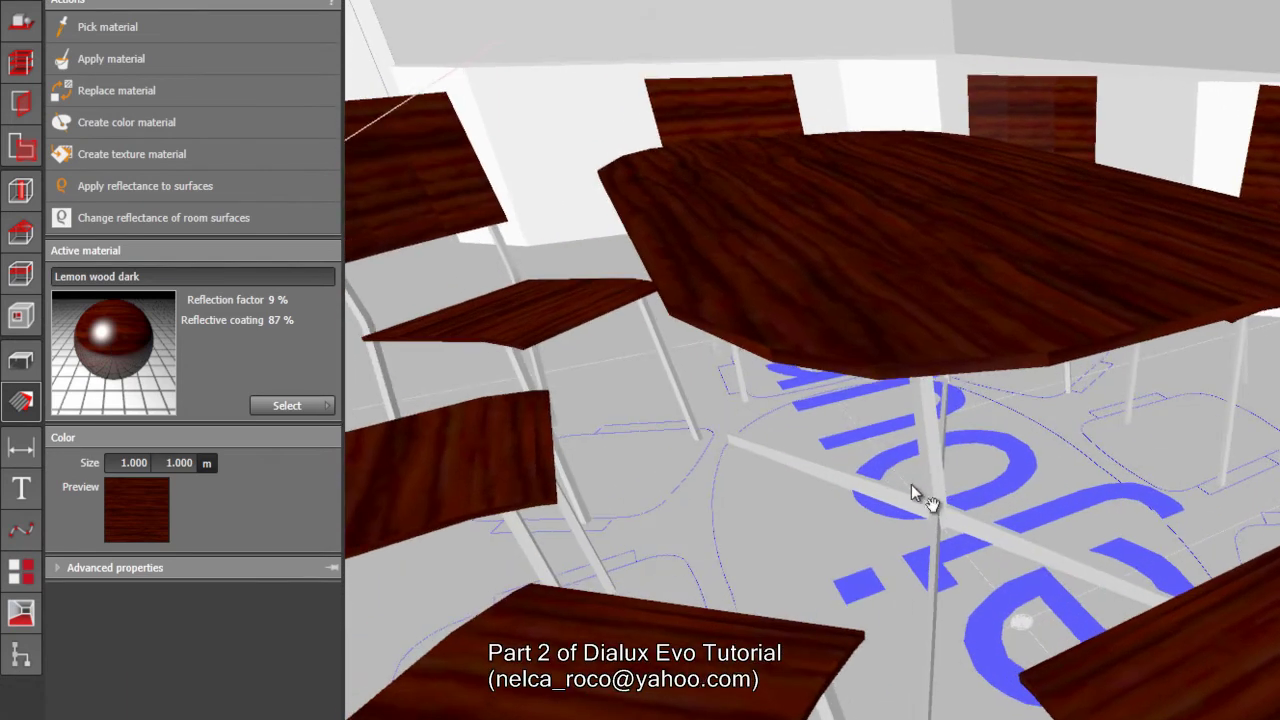
scroll(920, 491, up, 1)
drag(155, 357, 966, 481)
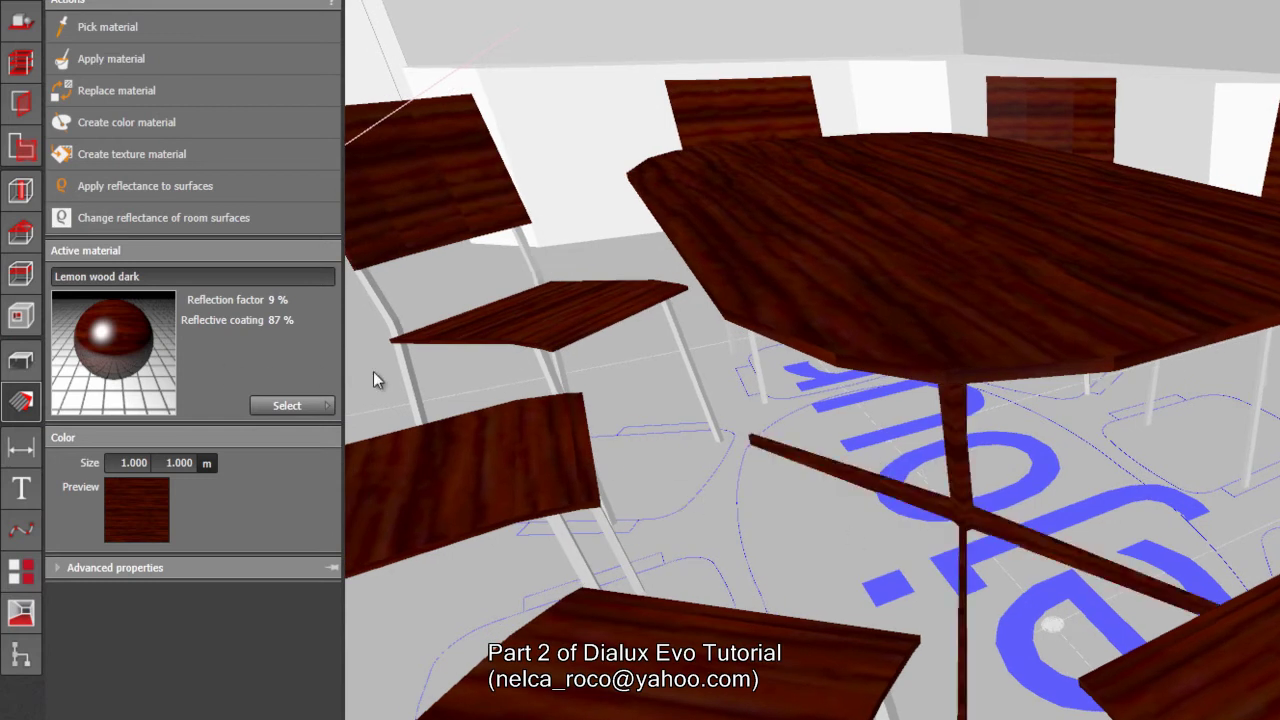
key(ctrl+z)
Apply Lemon wood dark to all the front faces of the kitchen counter, including its angled sections, leaving the countertop white.
drag(766, 343, 1163, 316)
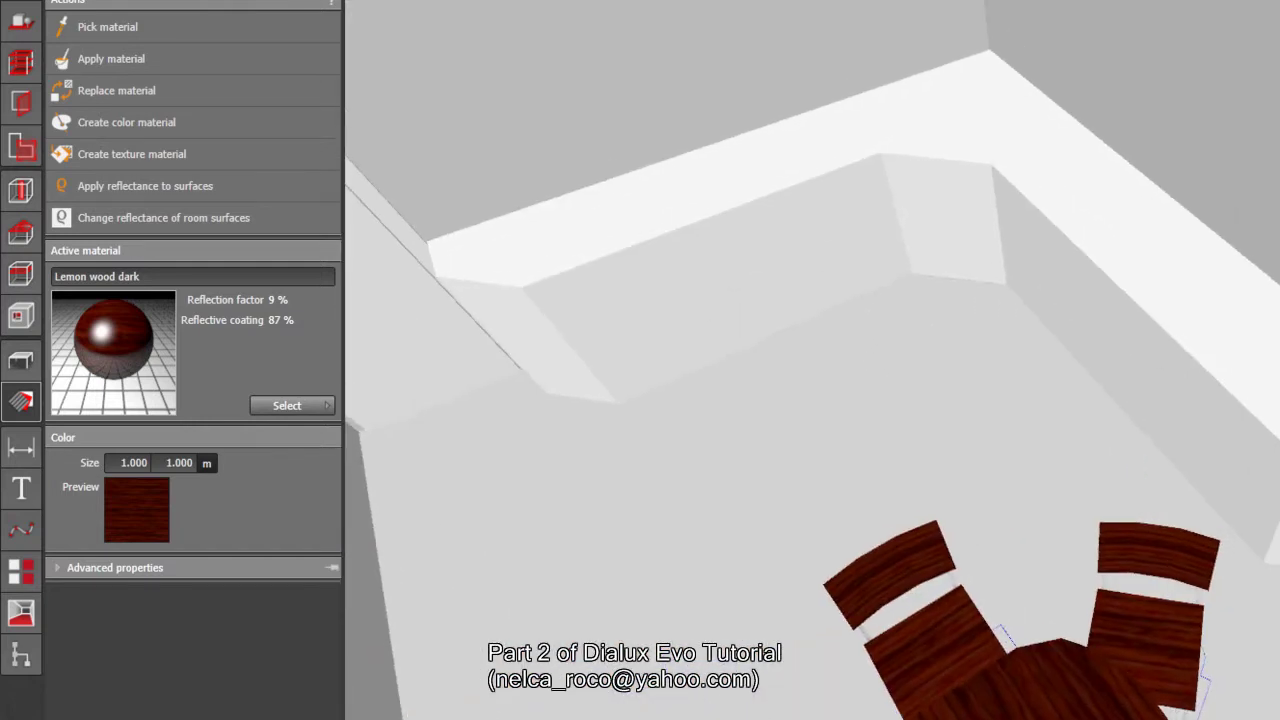
drag(564, 220, 850, 343)
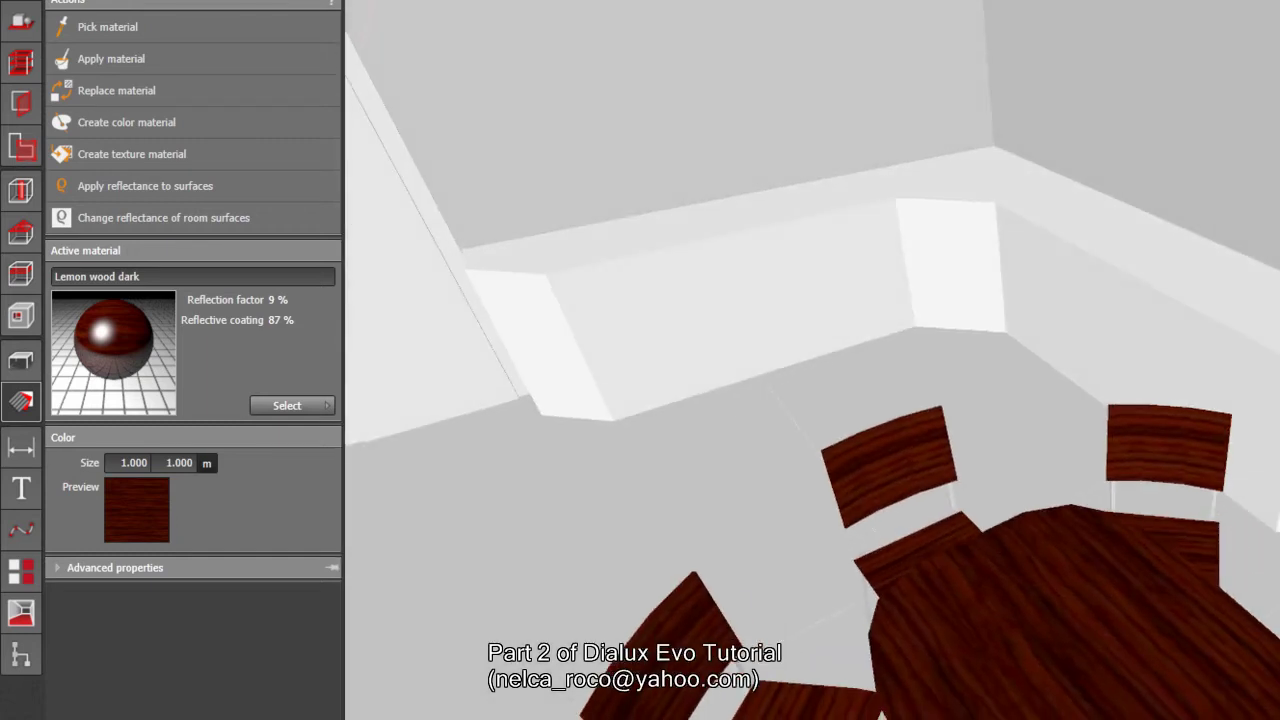
drag(883, 521, 962, 445)
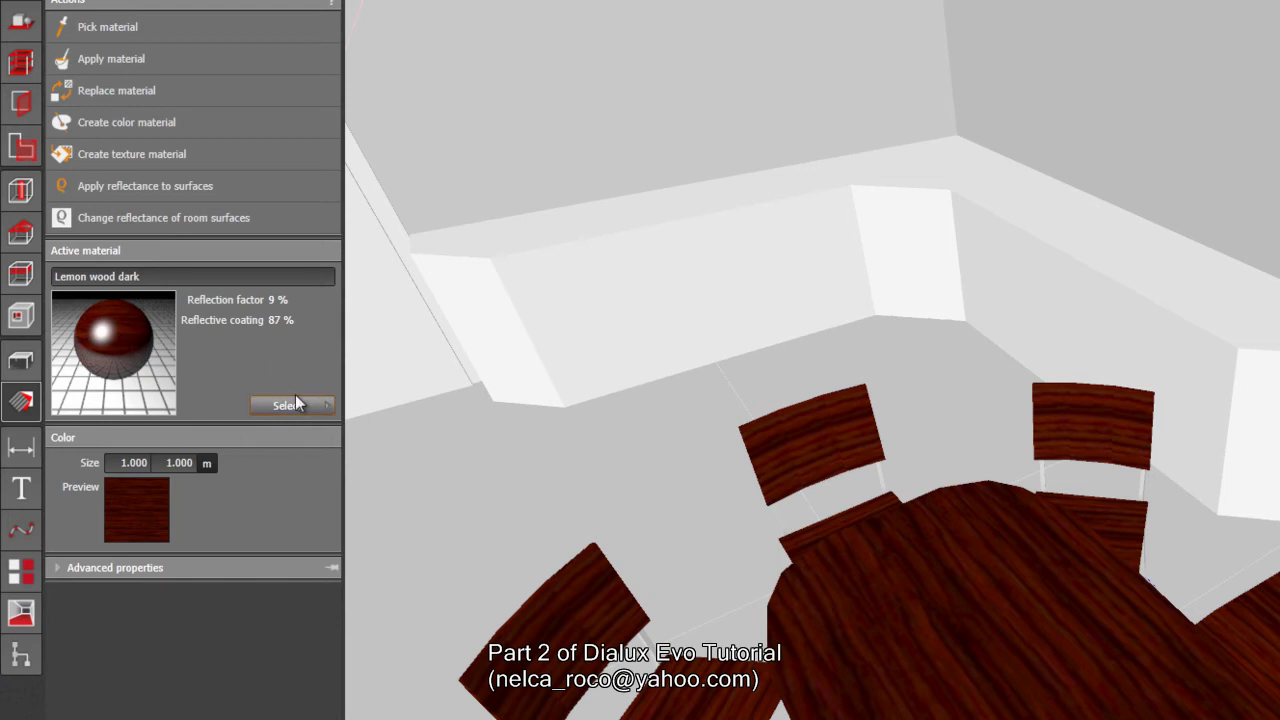
click(112, 60)
click(1240, 420)
click(1199, 367)
click(894, 243)
click(776, 246)
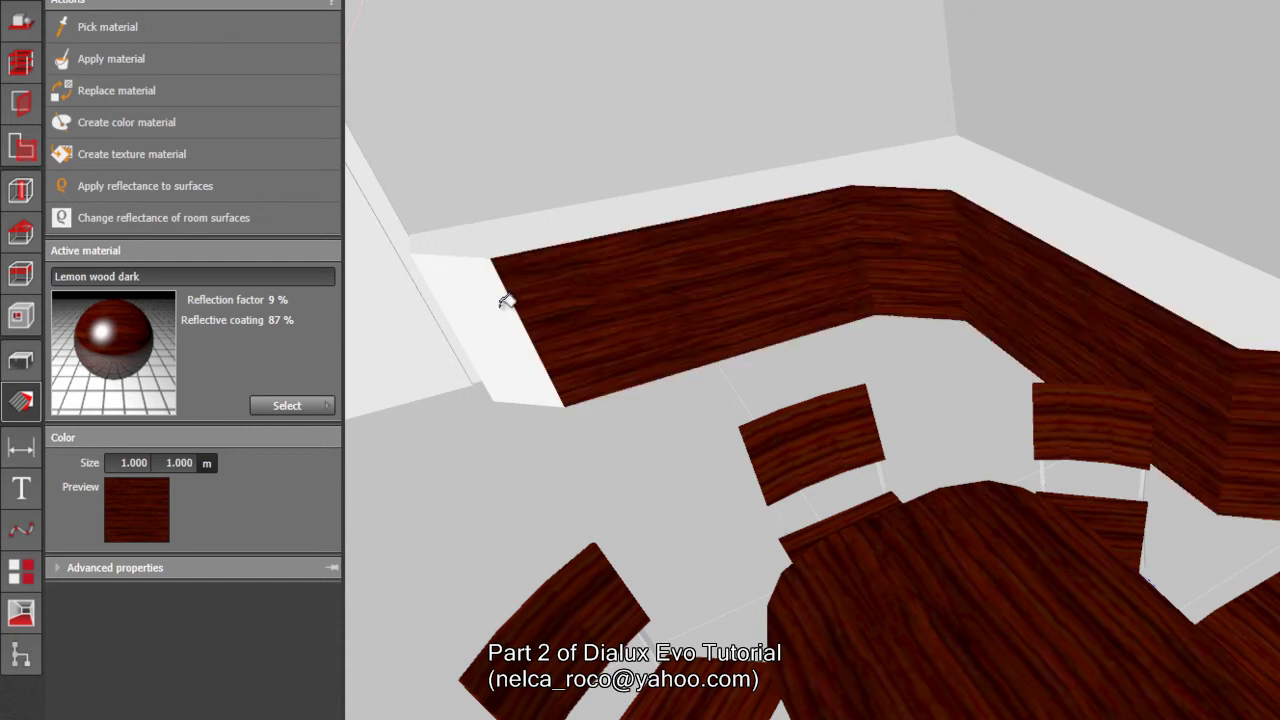
click(508, 300)
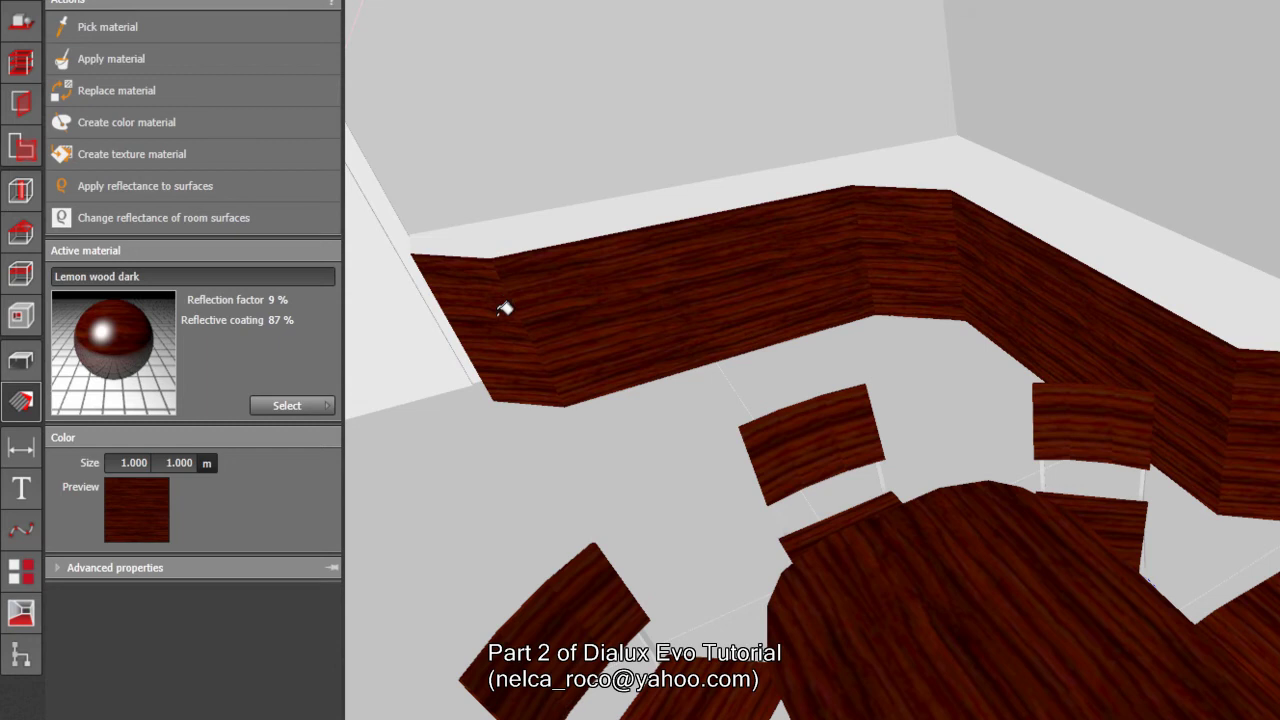
Apply Lemon wood dark to the remaining white end face of the kitchen counter next to the wall.
click(19, 310)
drag(490, 330, 990, 265)
click(21, 401)
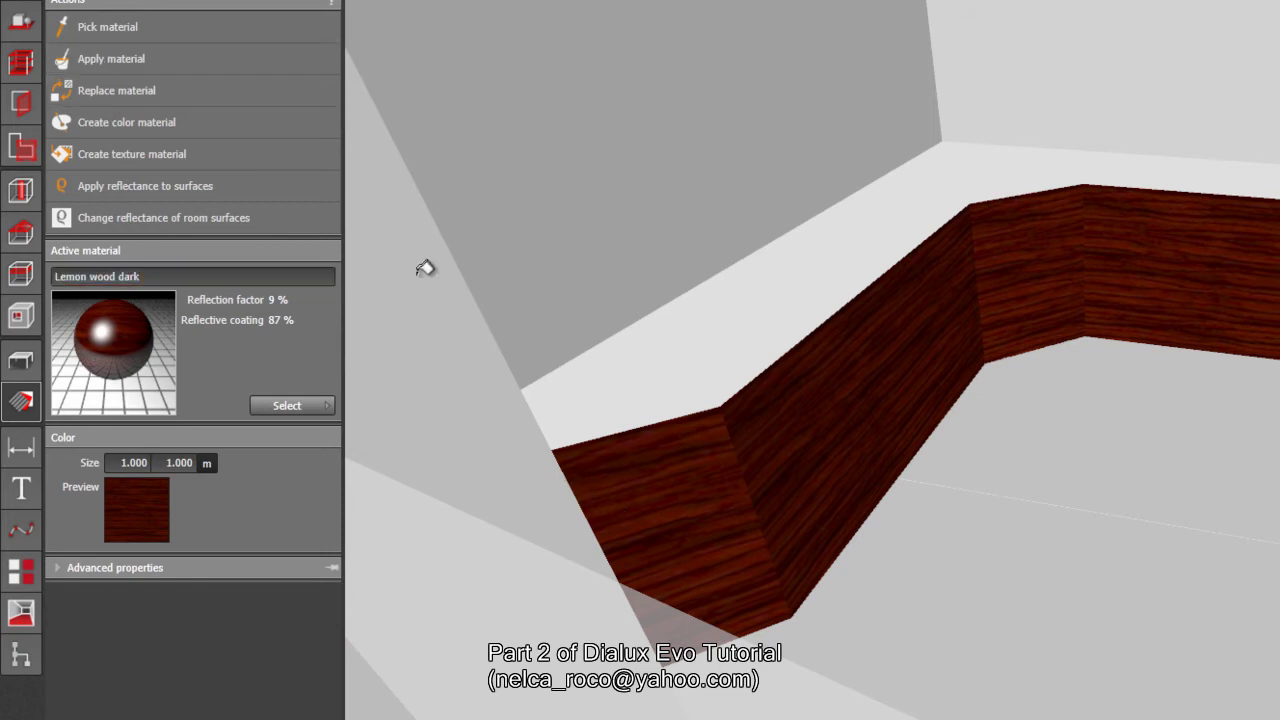
click(20, 360)
drag(686, 434, 723, 417)
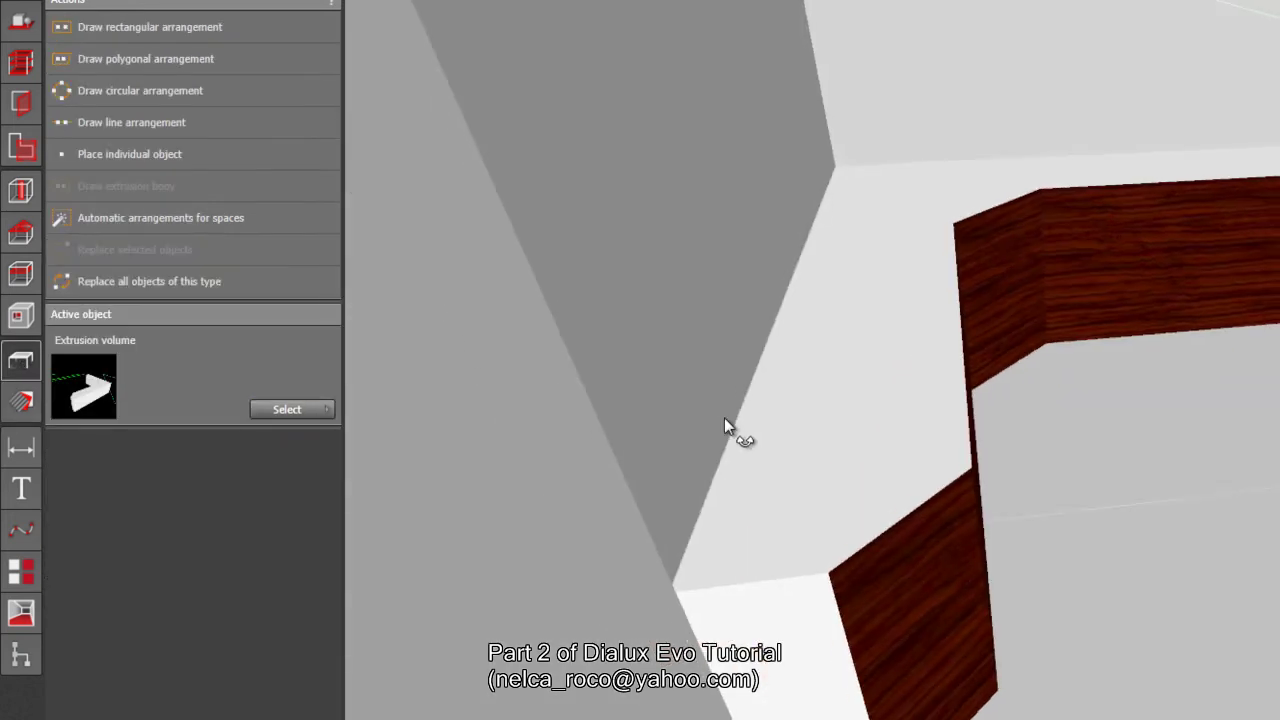
click(22, 402)
click(86, 56)
click(852, 655)
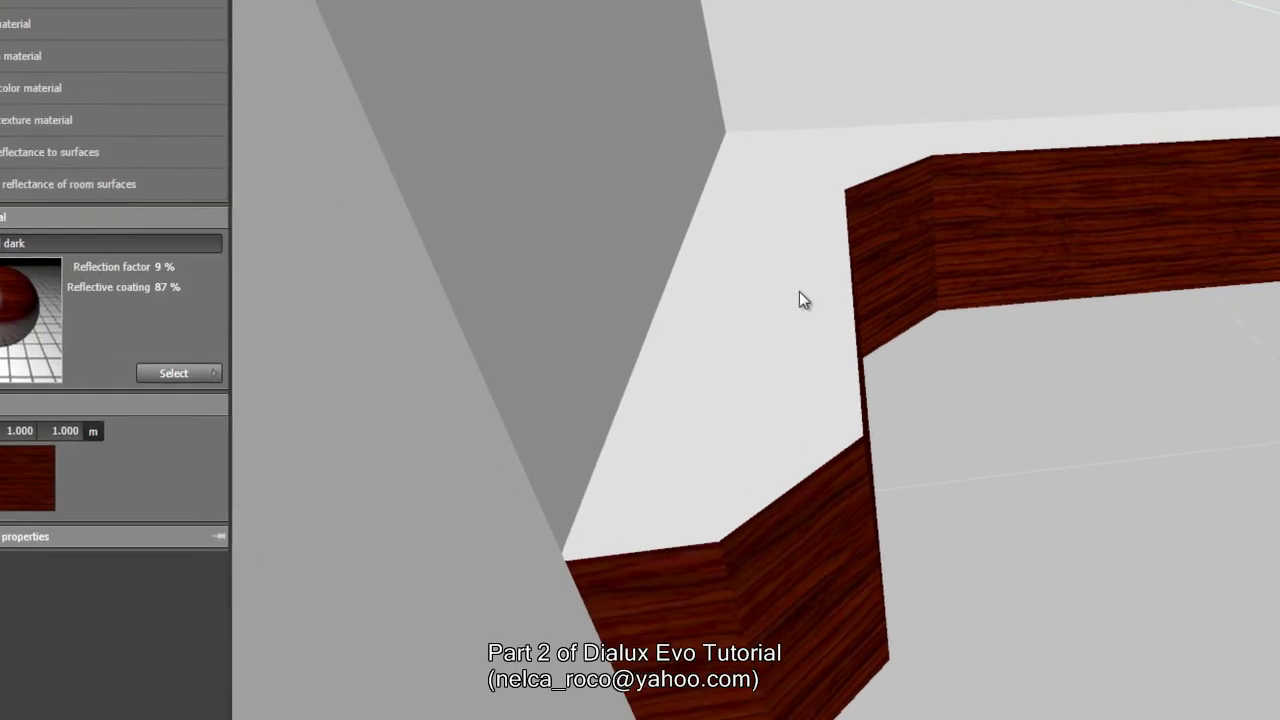
Make blue tiles from the materials already used in the project the active material.
middle_drag(799, 291, 466, 269)
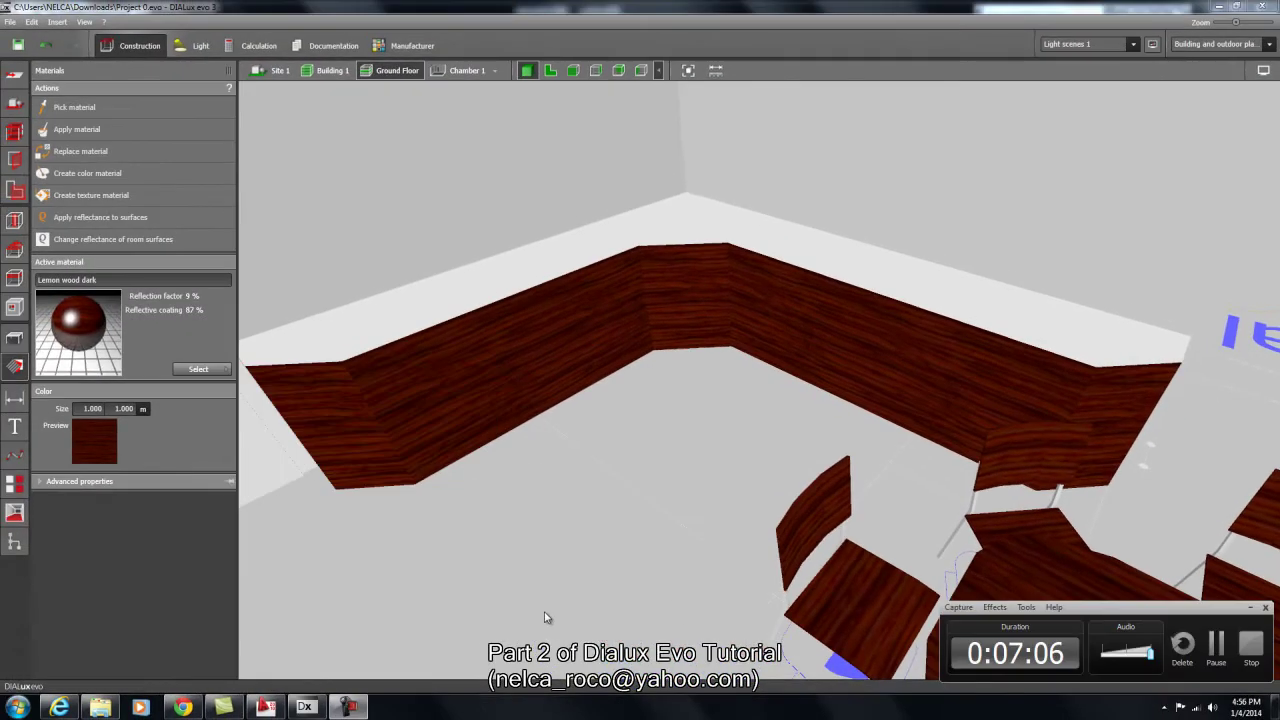
click(624, 488)
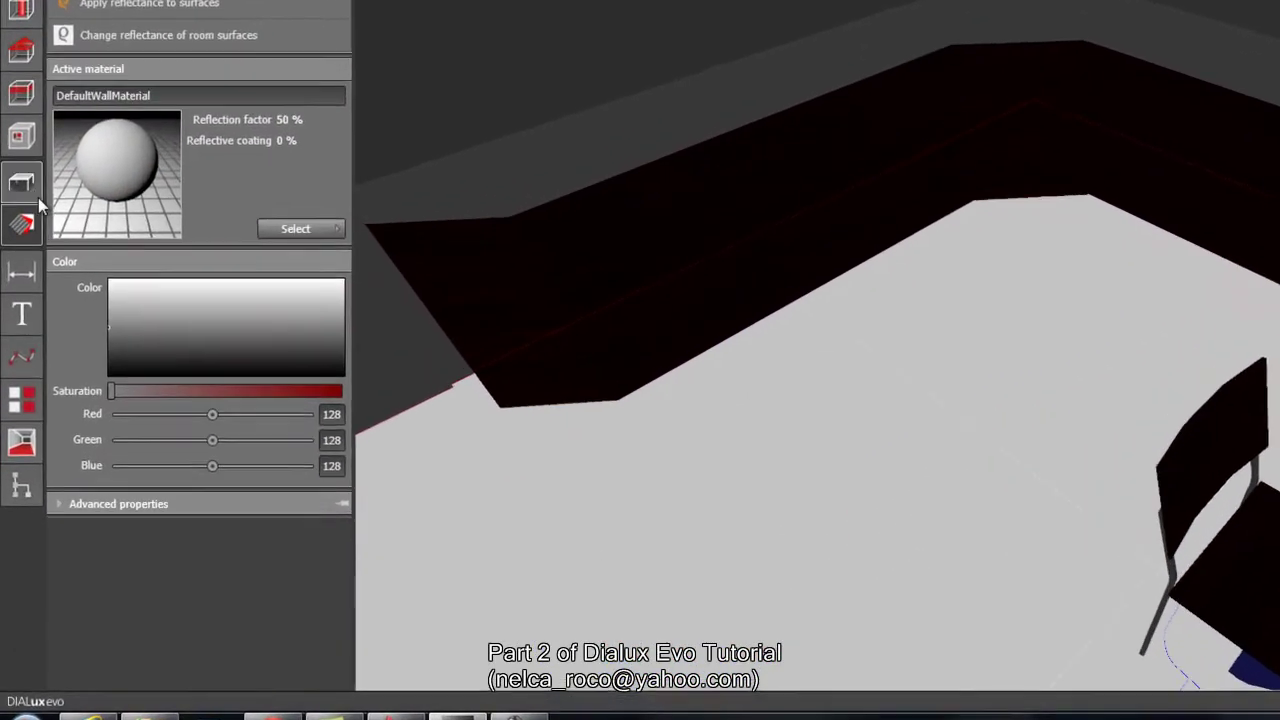
click(14, 338)
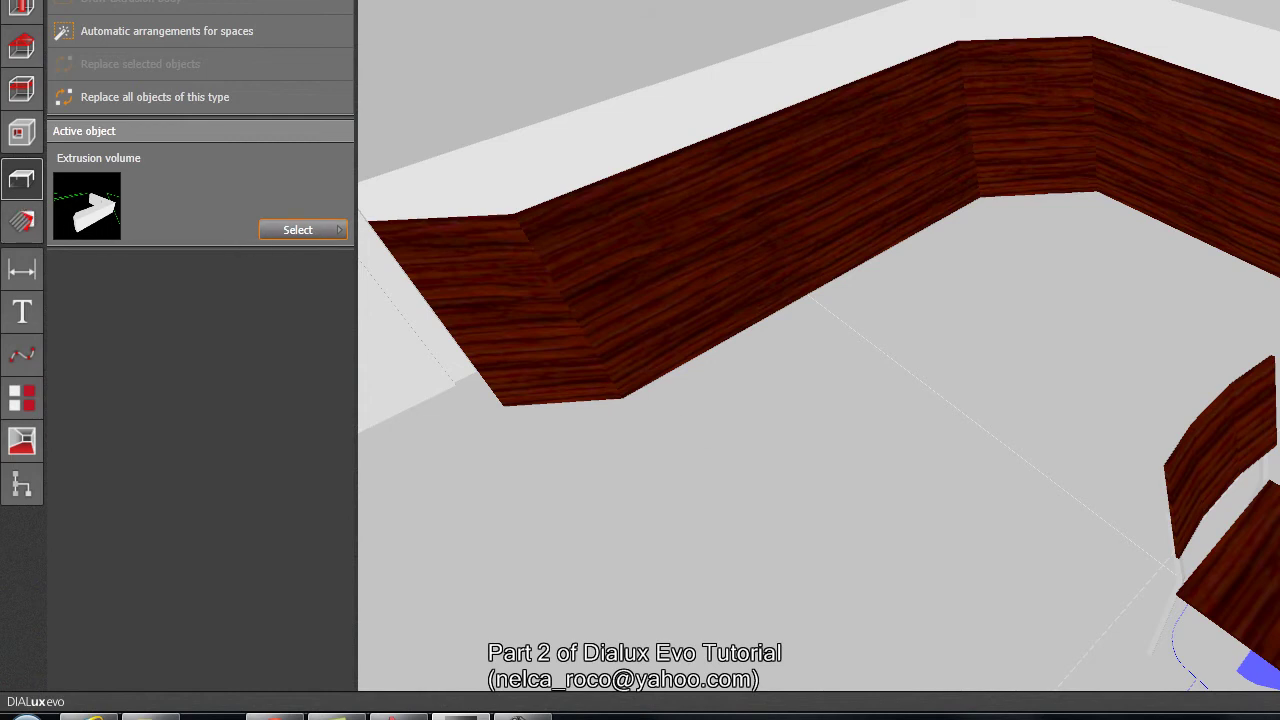
click(24, 228)
click(322, 228)
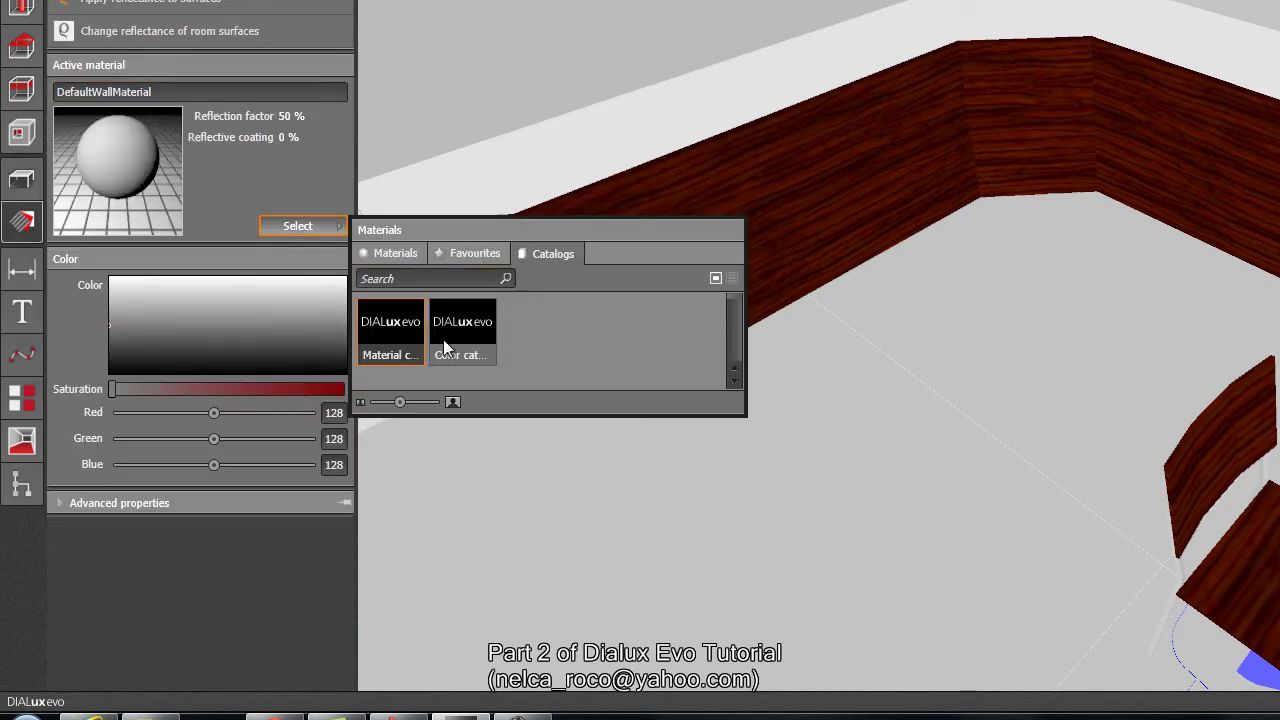
click(392, 253)
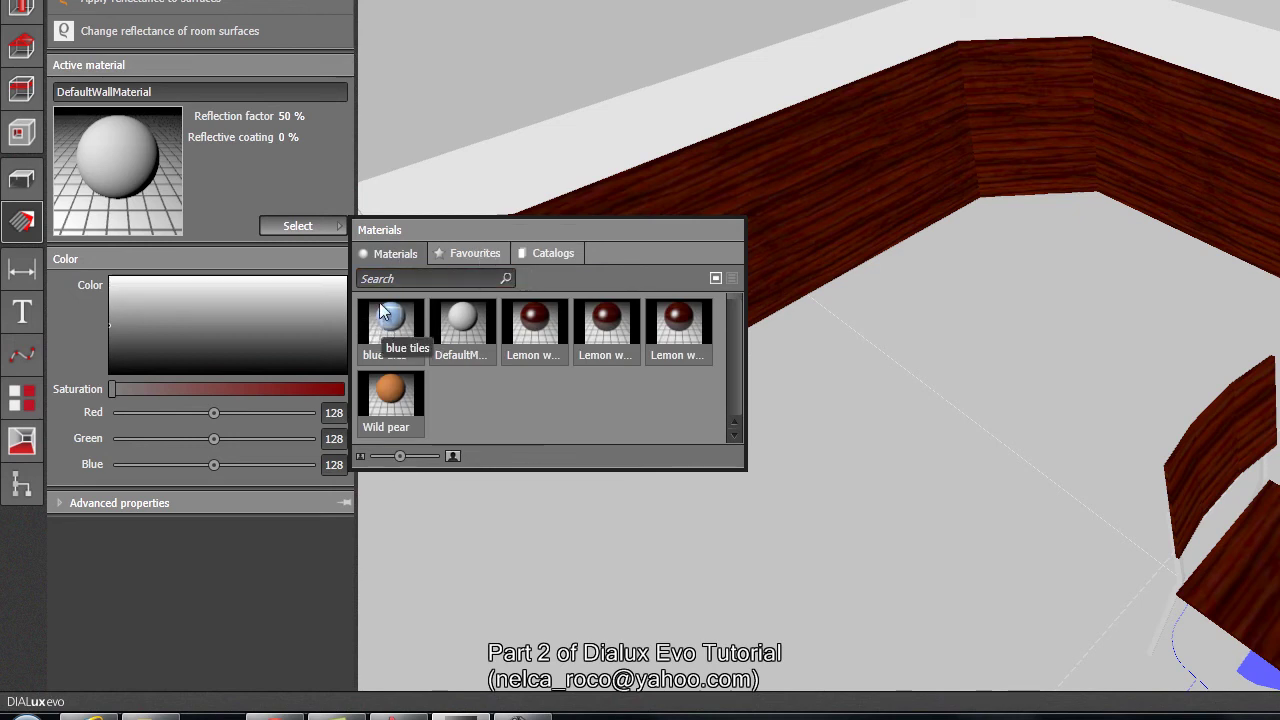
click(399, 350)
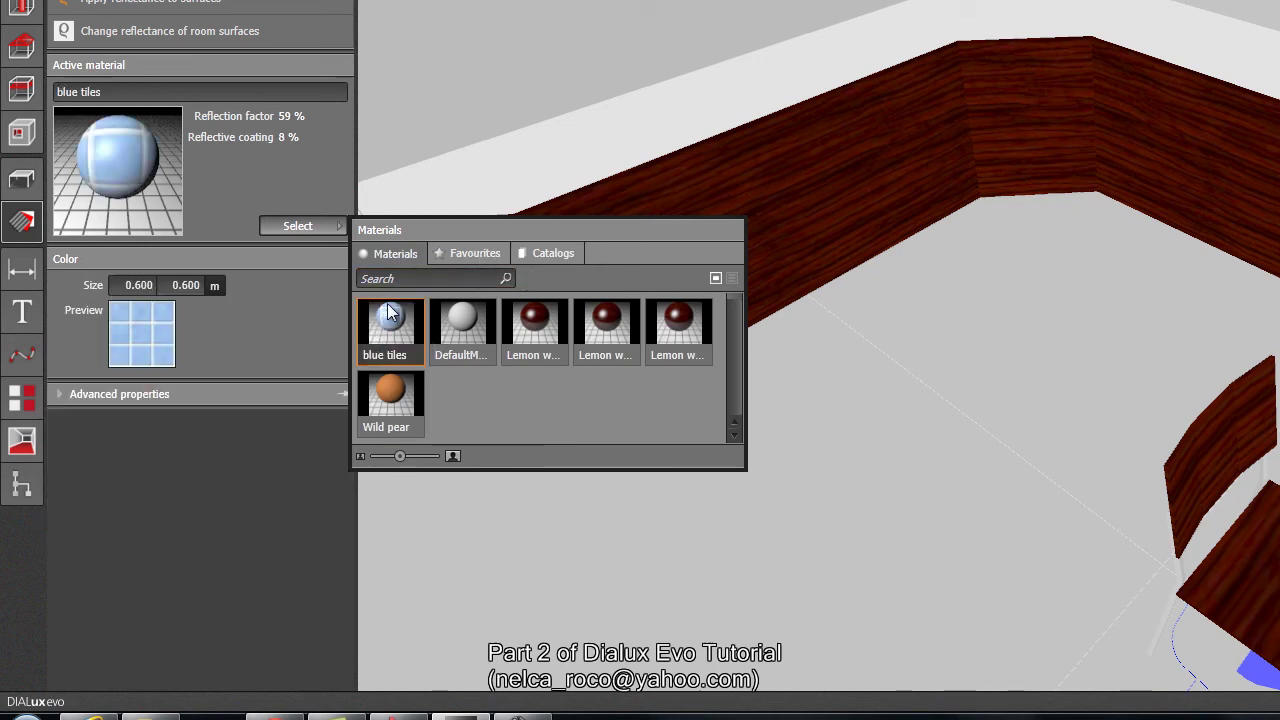
Look through the project materials, the favourites and the material and color catalogs for a countertop finish.
click(469, 257)
click(553, 256)
click(485, 259)
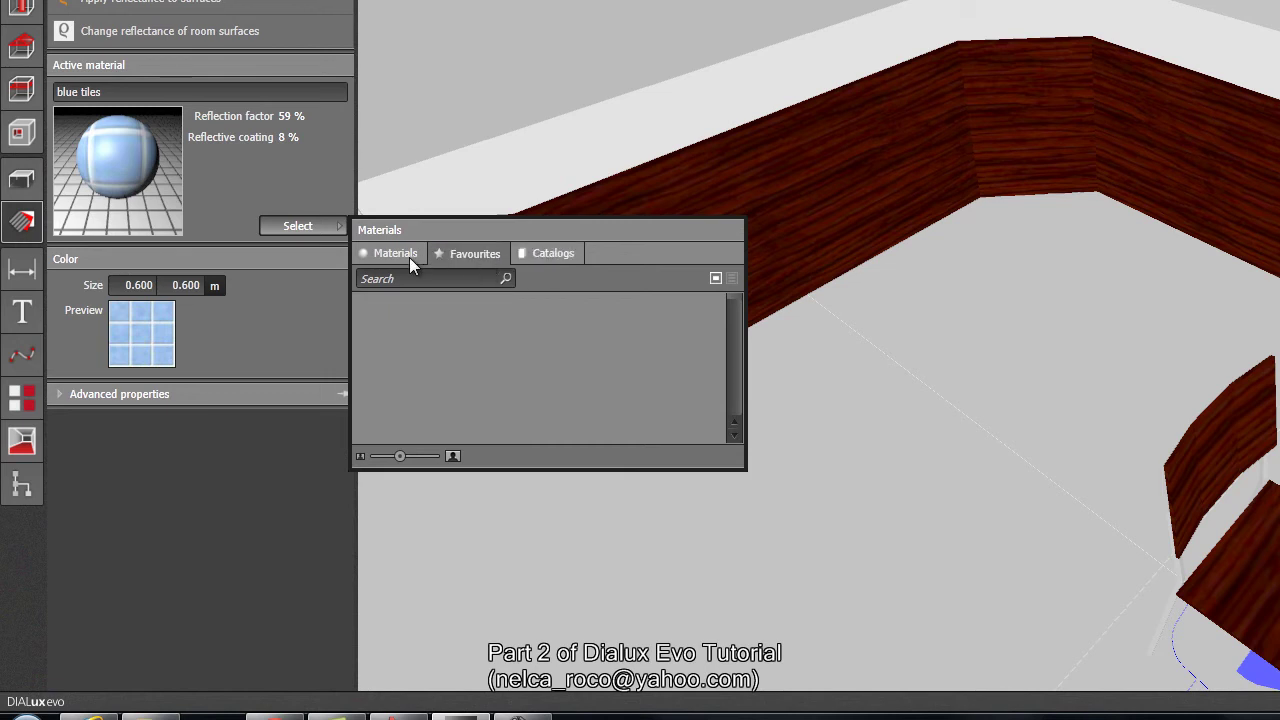
click(551, 257)
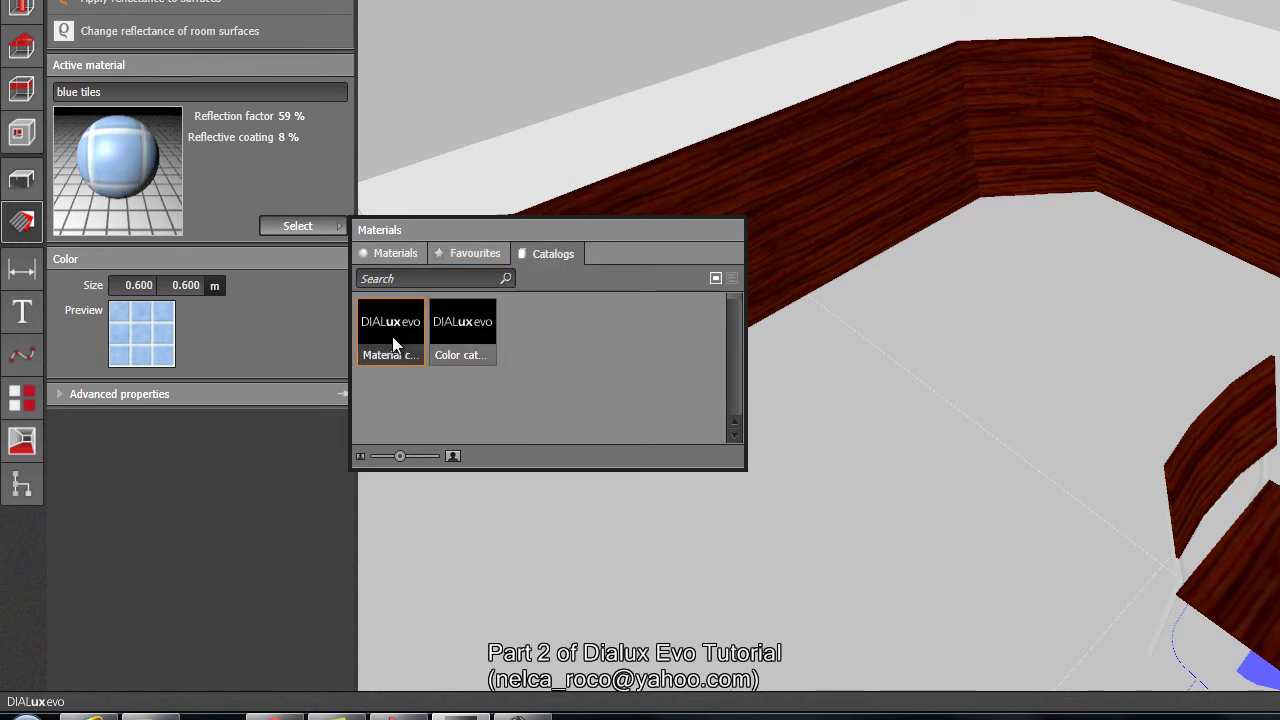
click(399, 257)
click(460, 330)
click(422, 278)
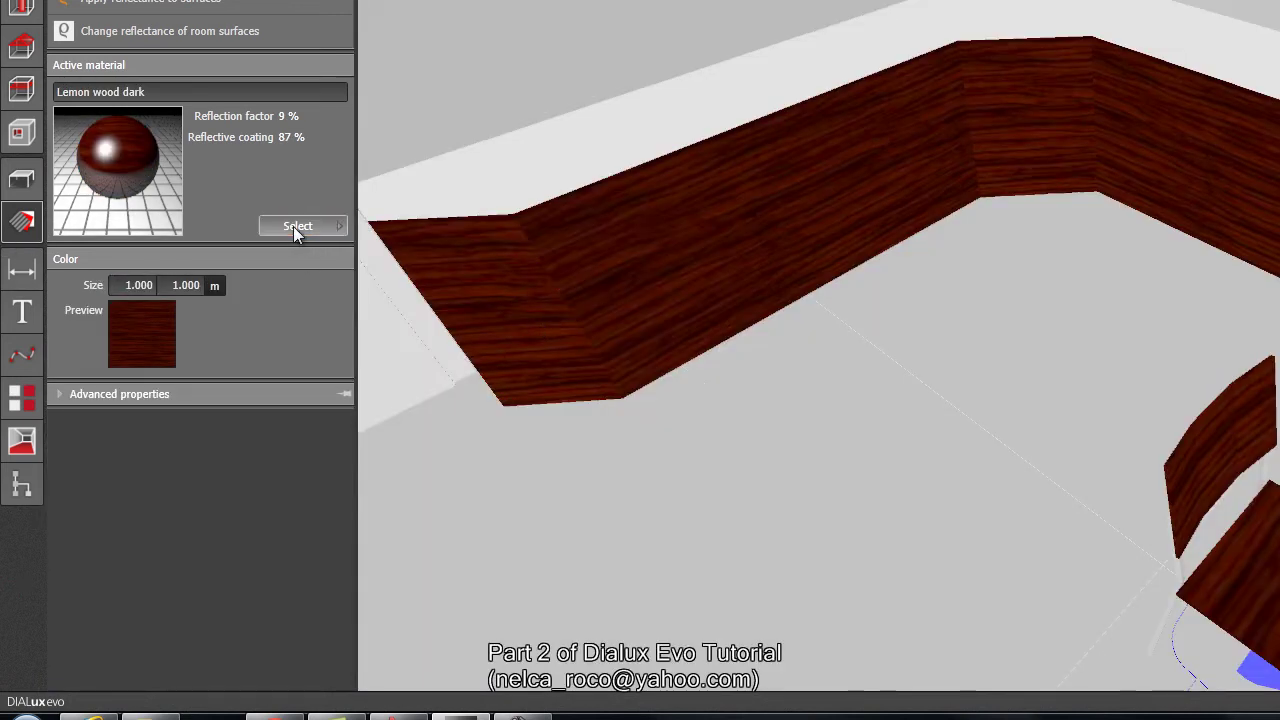
Apply the project's blue tiles material to the white kitchen countertop.
click(296, 226)
click(393, 253)
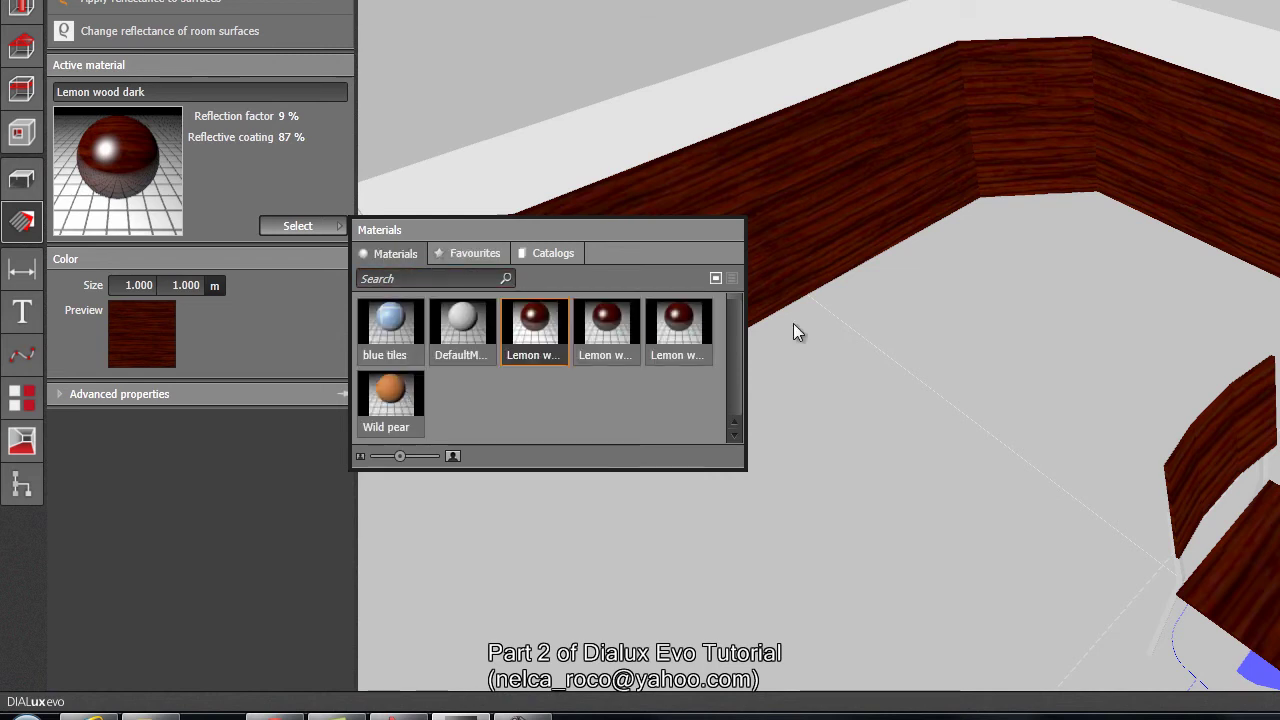
click(398, 330)
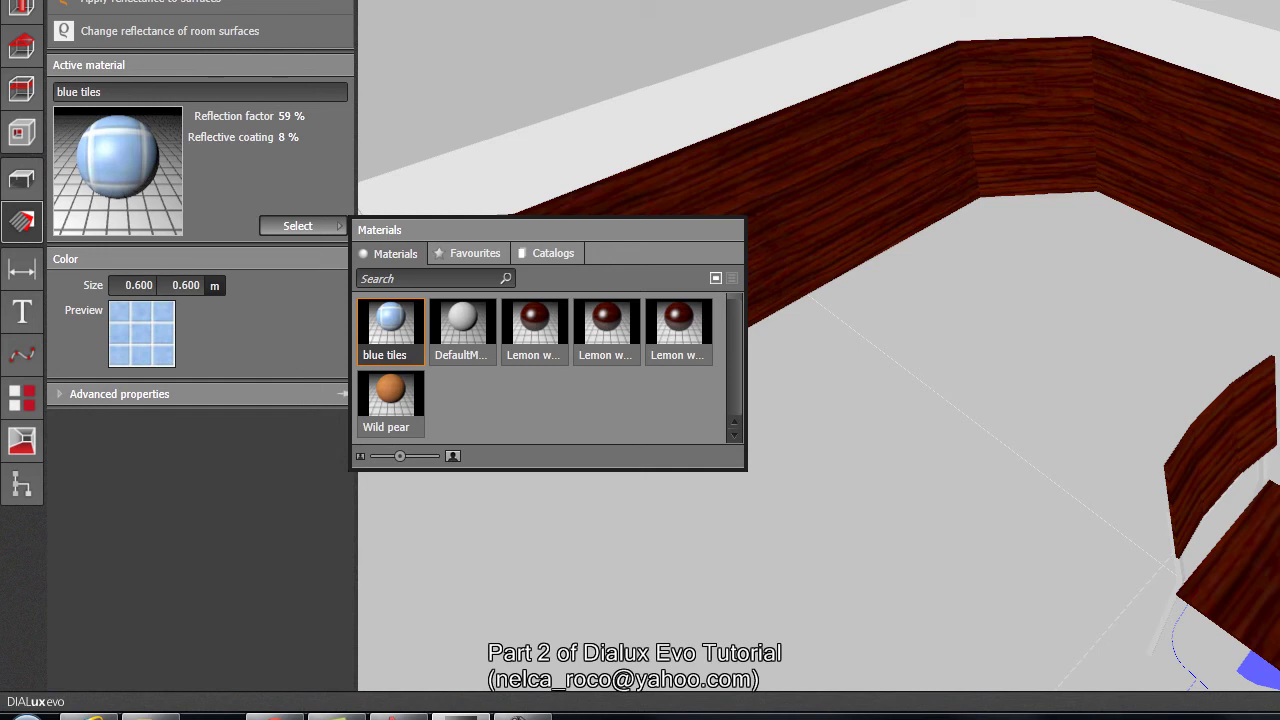
click(740, 86)
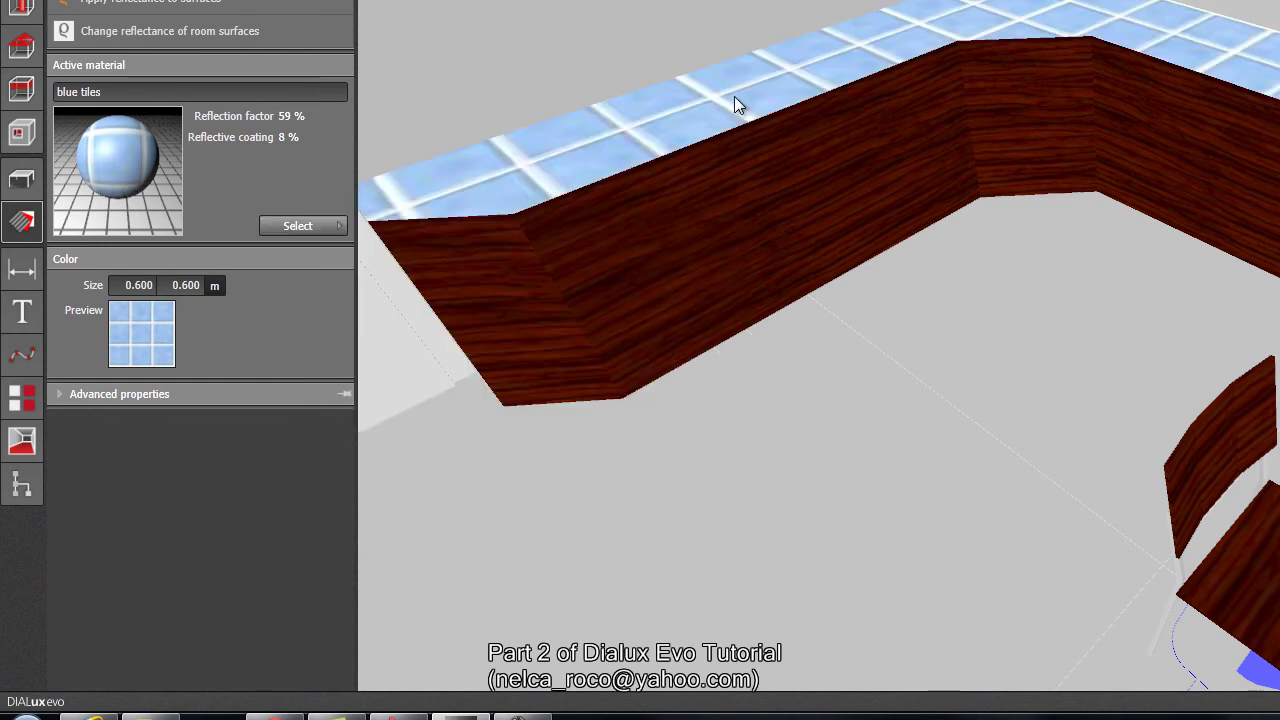
Try to set the texture size of the active blue tiles material to 0.5 by 0.5 m.
drag(1016, 368, 1018, 440)
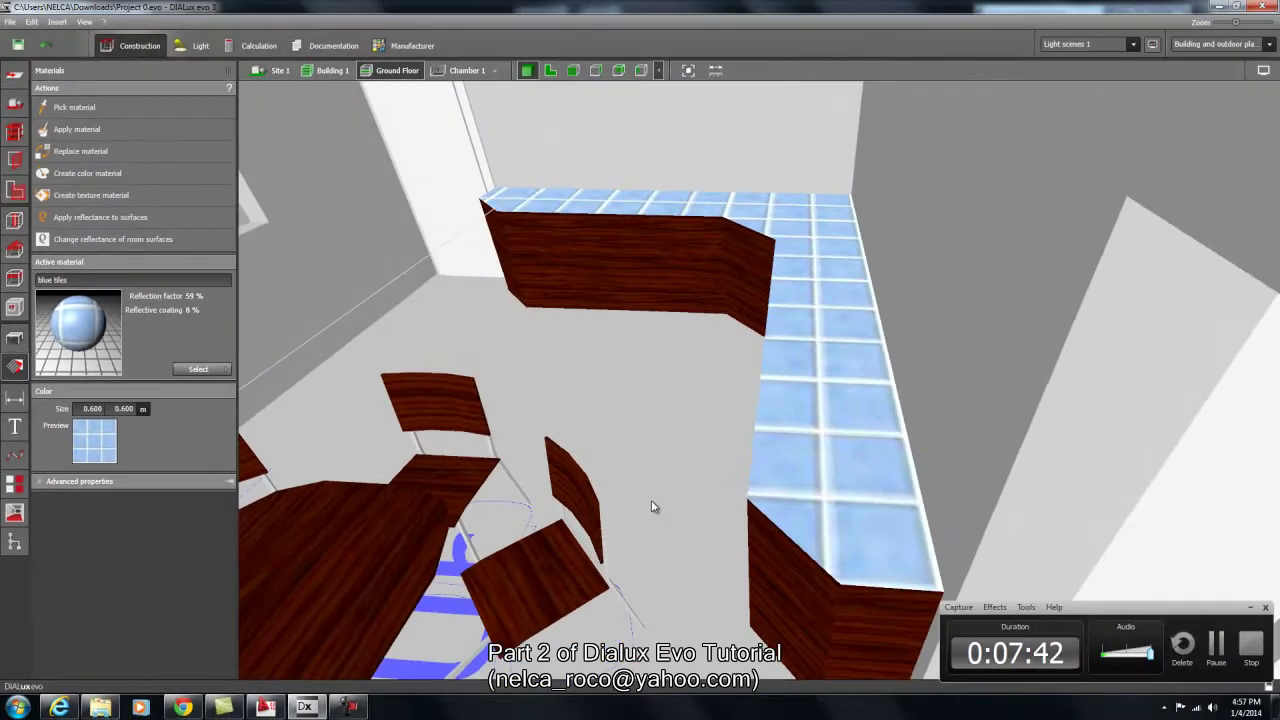
drag(679, 513, 707, 399)
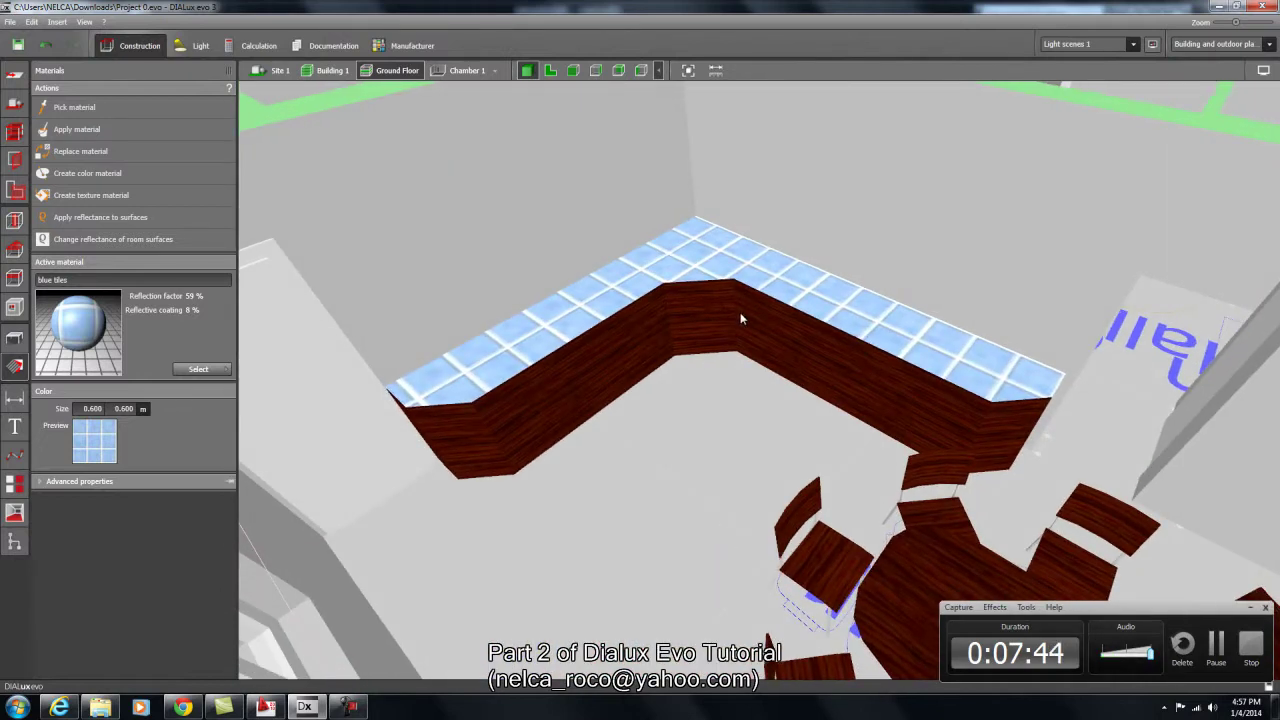
click(92, 408)
text(.5)
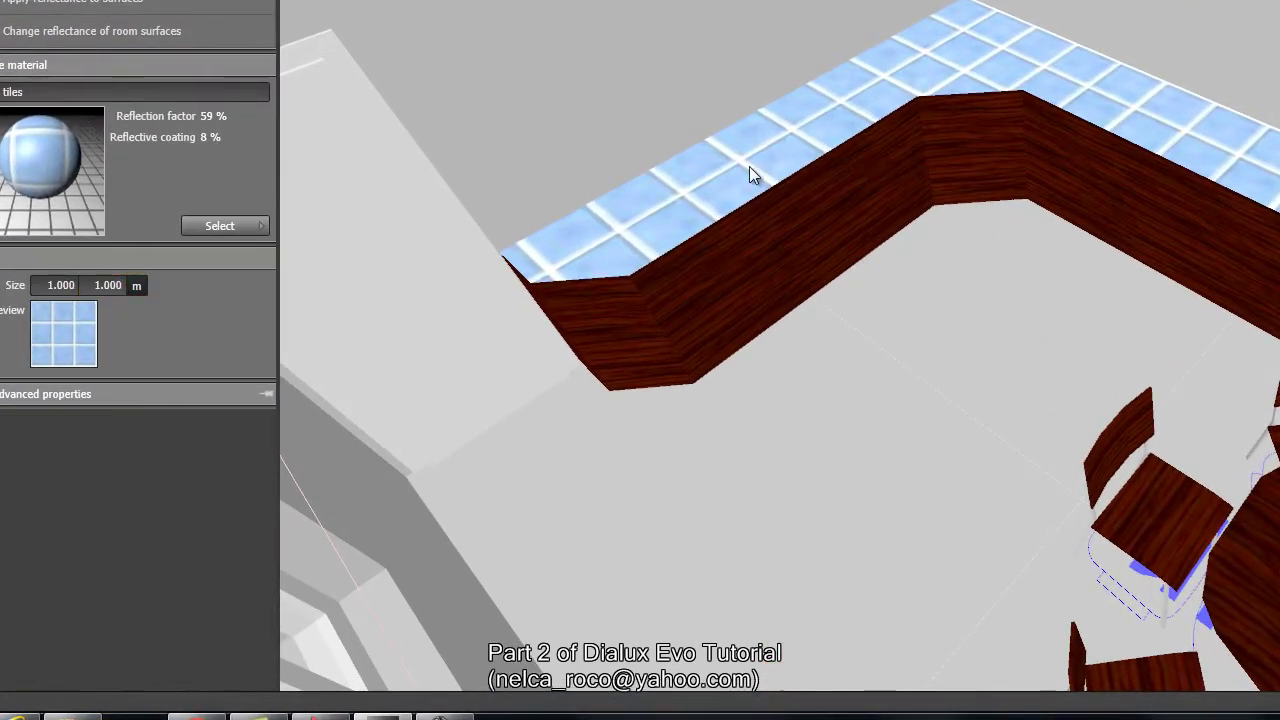
double_click(50, 285)
key(BackSpace)
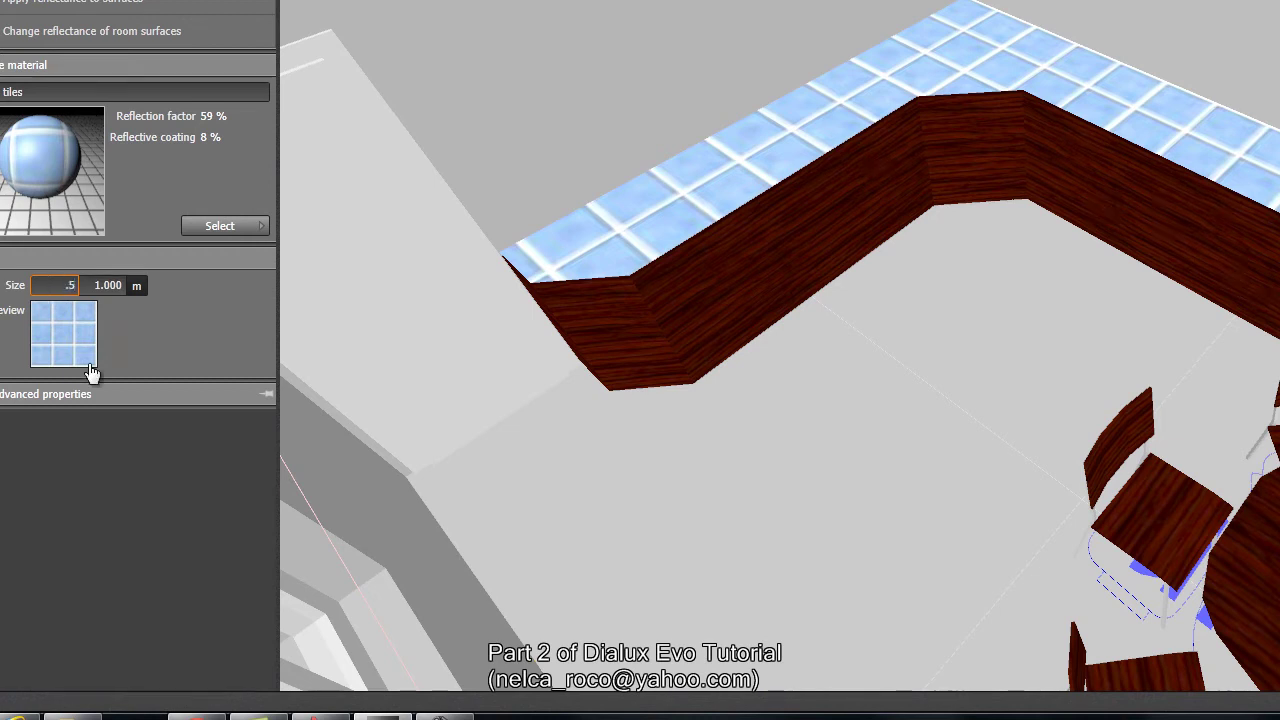
double_click(107, 285)
key(BackSpace)
text(.5)
key(Return)
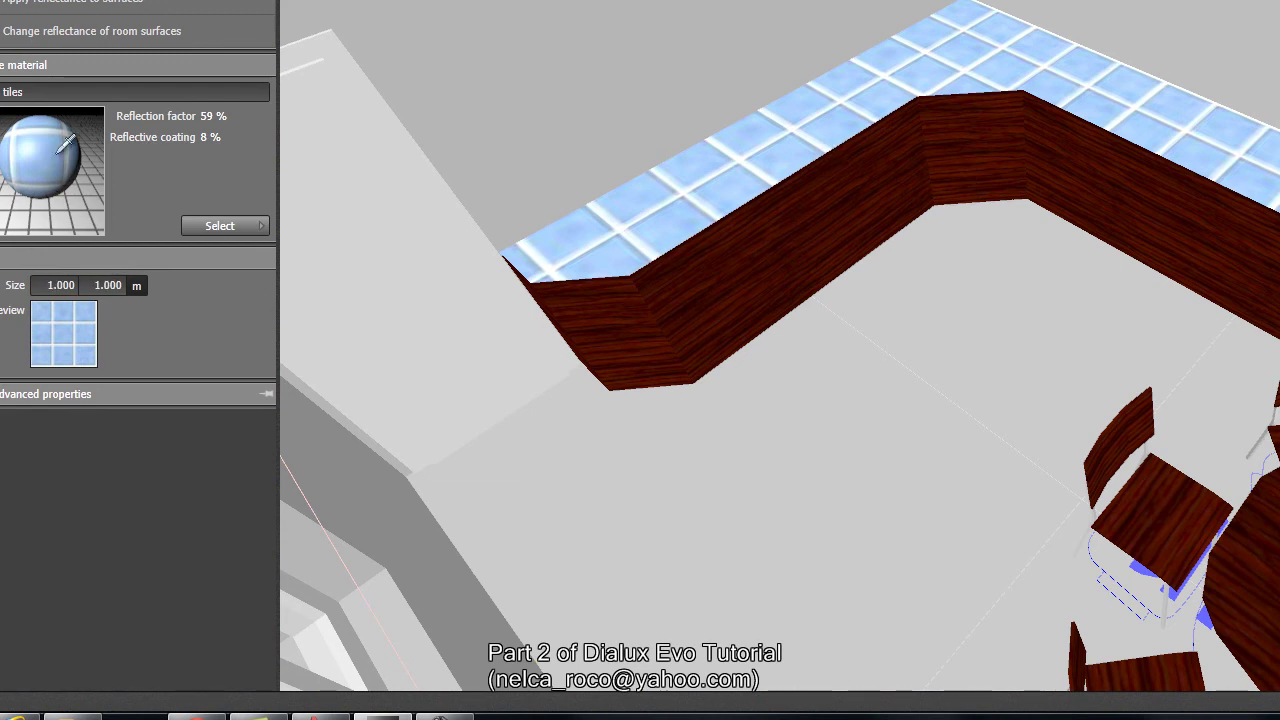
click(76, 285)
click(66, 342)
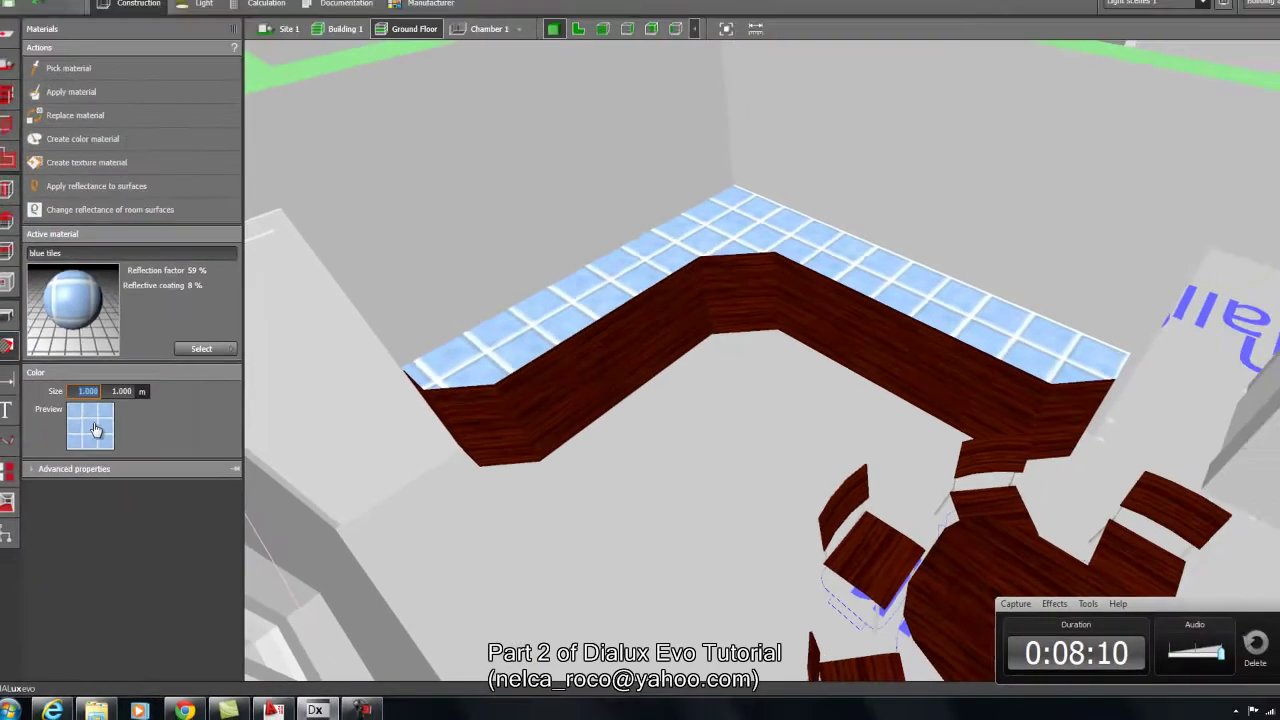
click(620, 21)
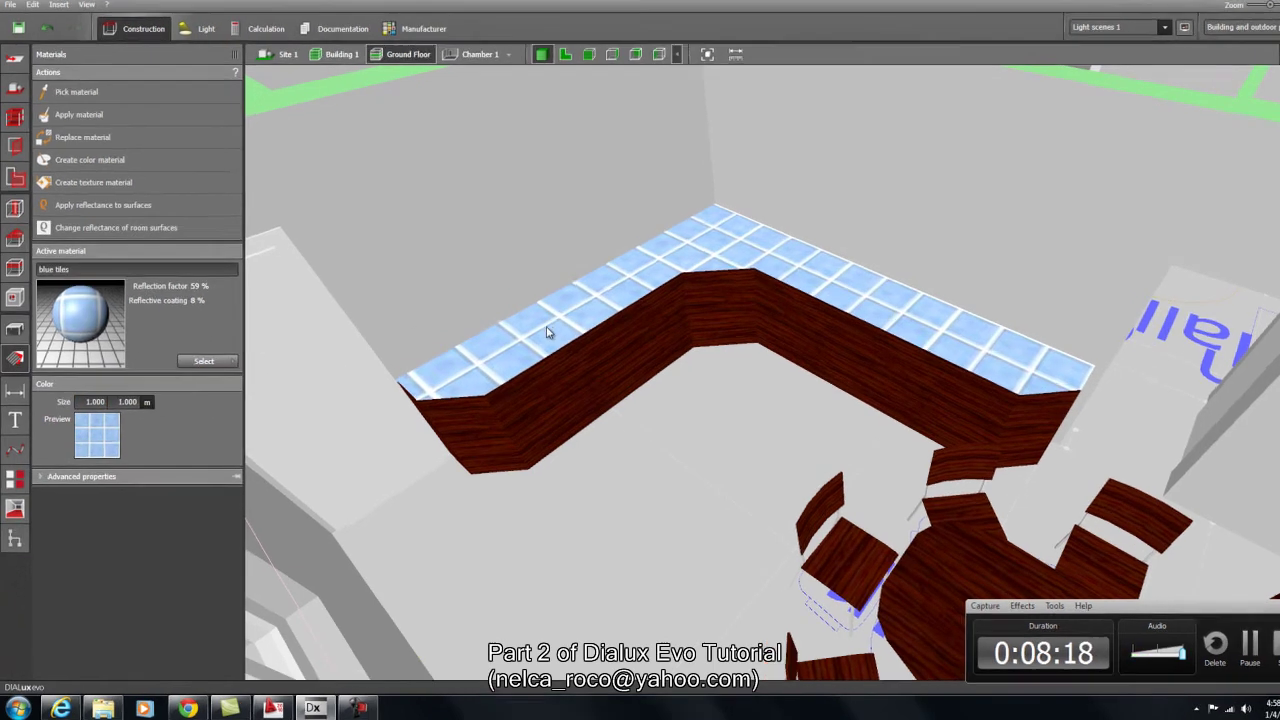
Pick the blue tiles on the kitchen countertop and set their texture size to 0.5 by 0.5 m.
click(548, 336)
click(148, 284)
text(.5)
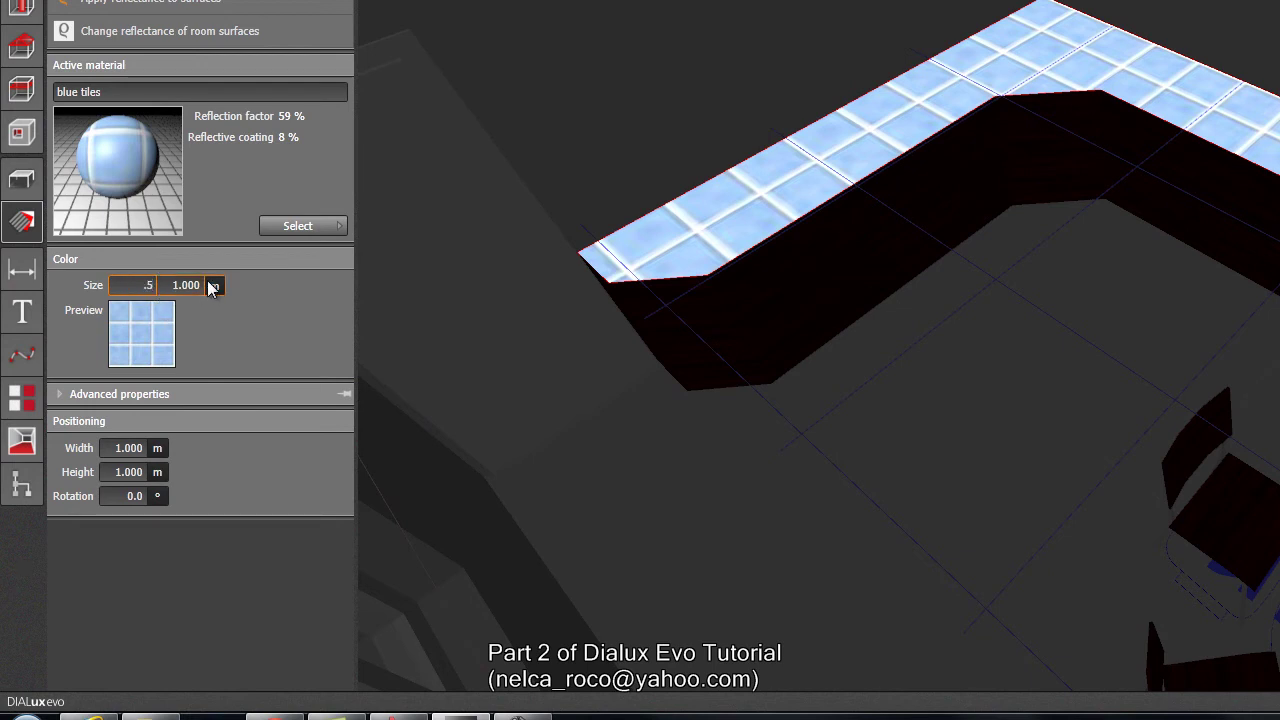
click(196, 285)
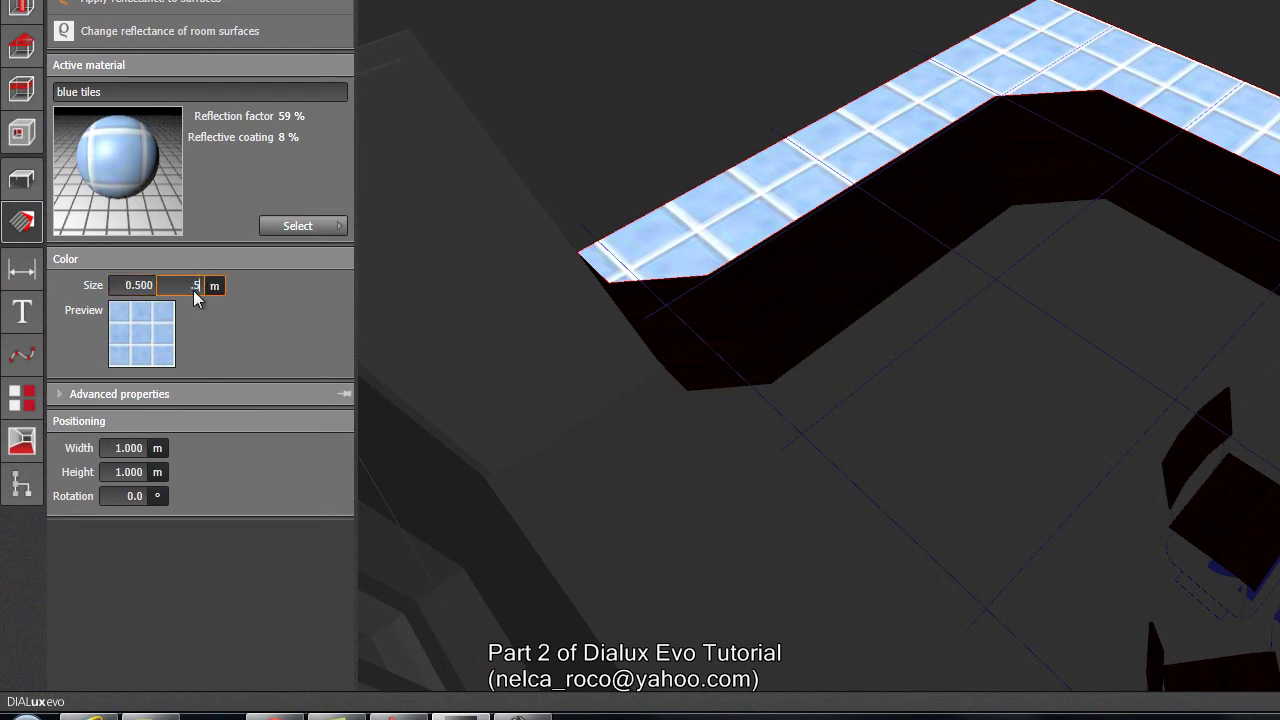
Set the positioning width and height of the countertop's tile texture to 0.5 m each.
click(125, 448)
key(BackSpace)
key(Tab)
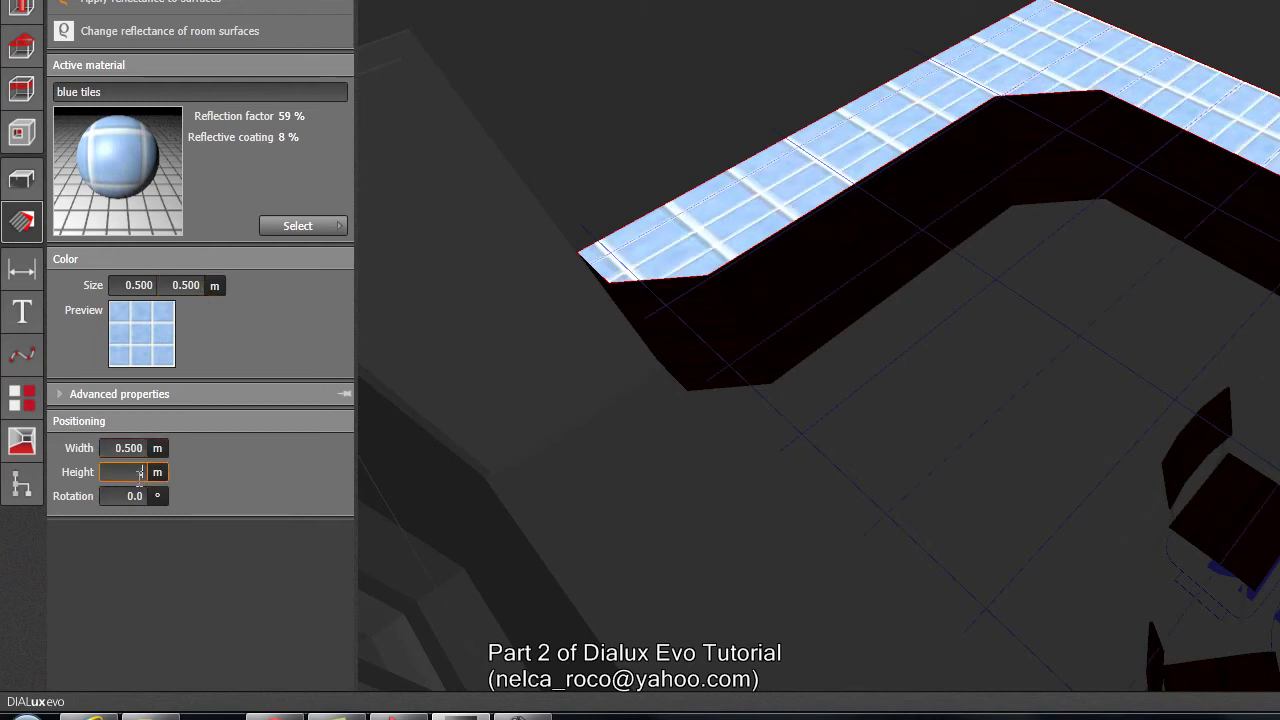
text(0.5)
key(Return)
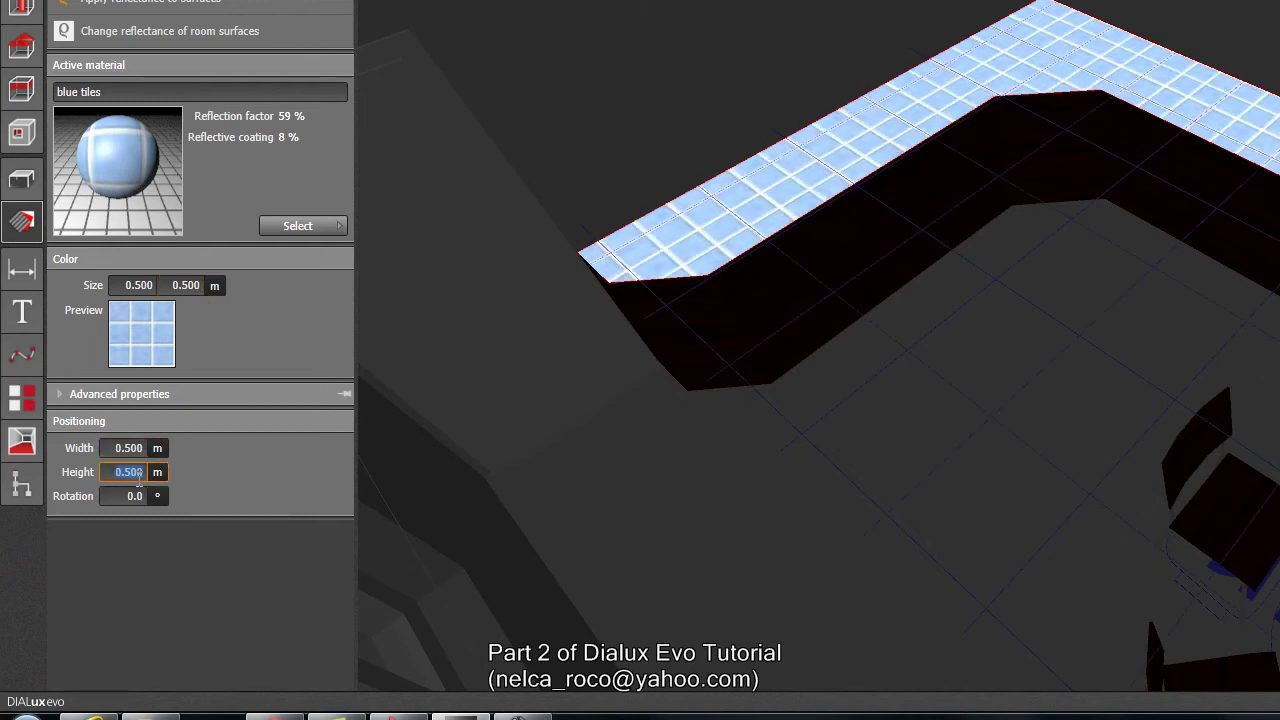
Examine the tiled kitchen counter, the dining area and the exterior wall with its windows in the 3D view.
click(565, 365)
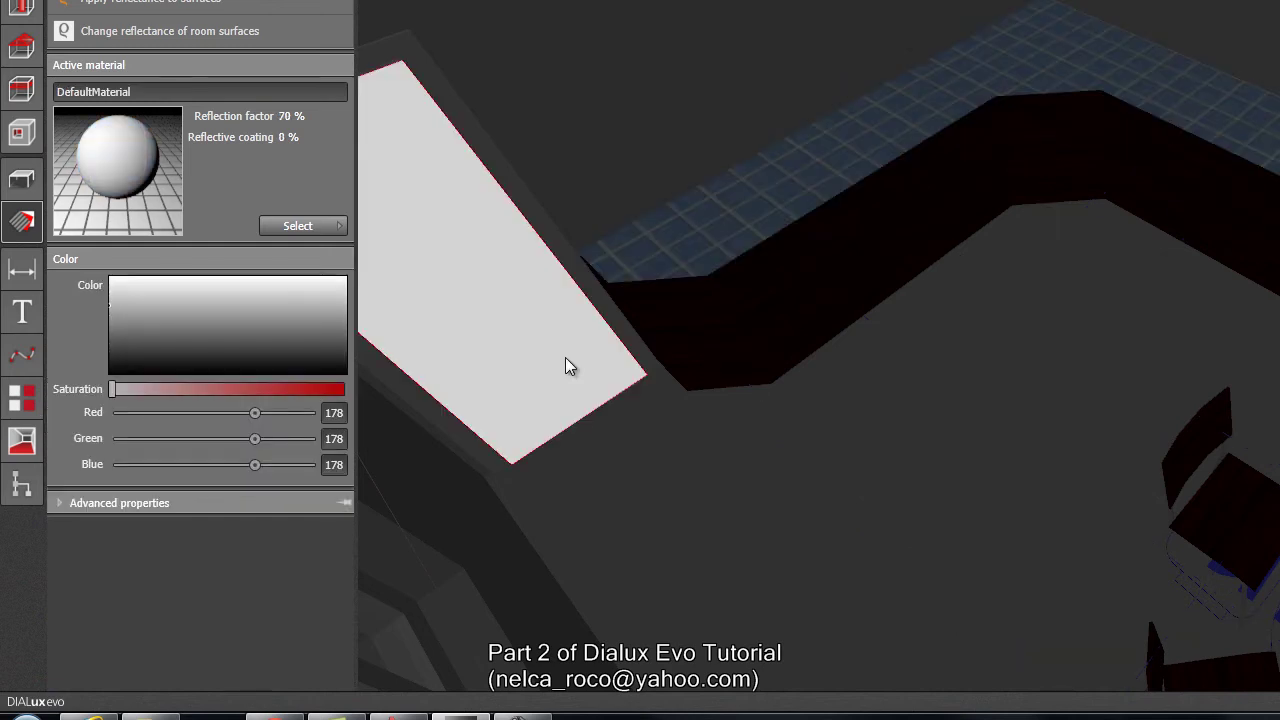
click(26, 200)
right_drag(877, 452, 1150, 105)
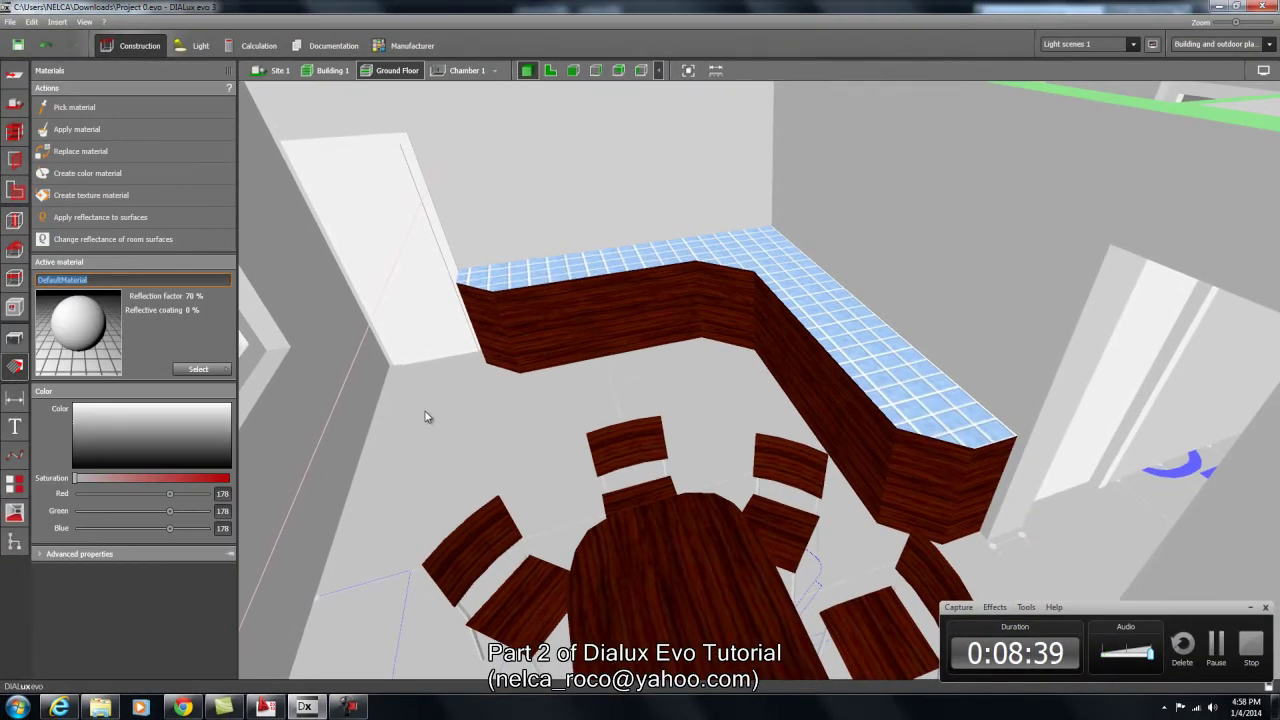
right_drag(425, 416, 528, 443)
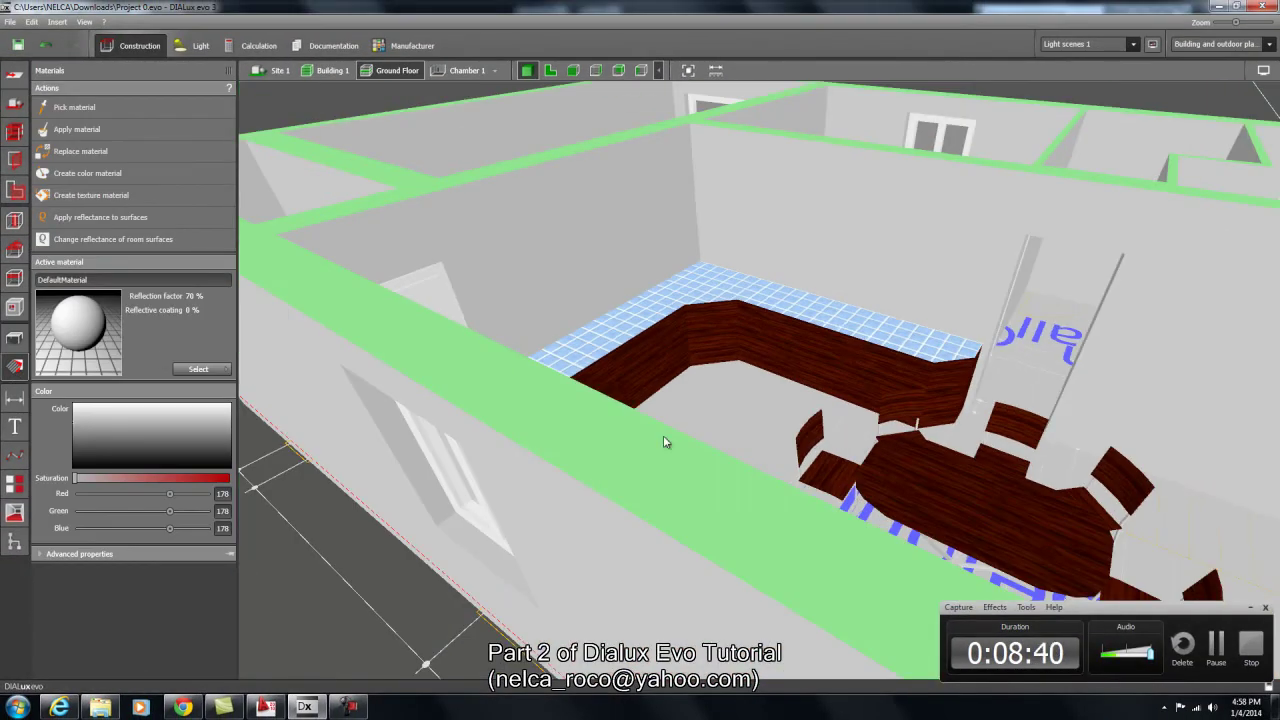
scroll(845, 435, down, 10)
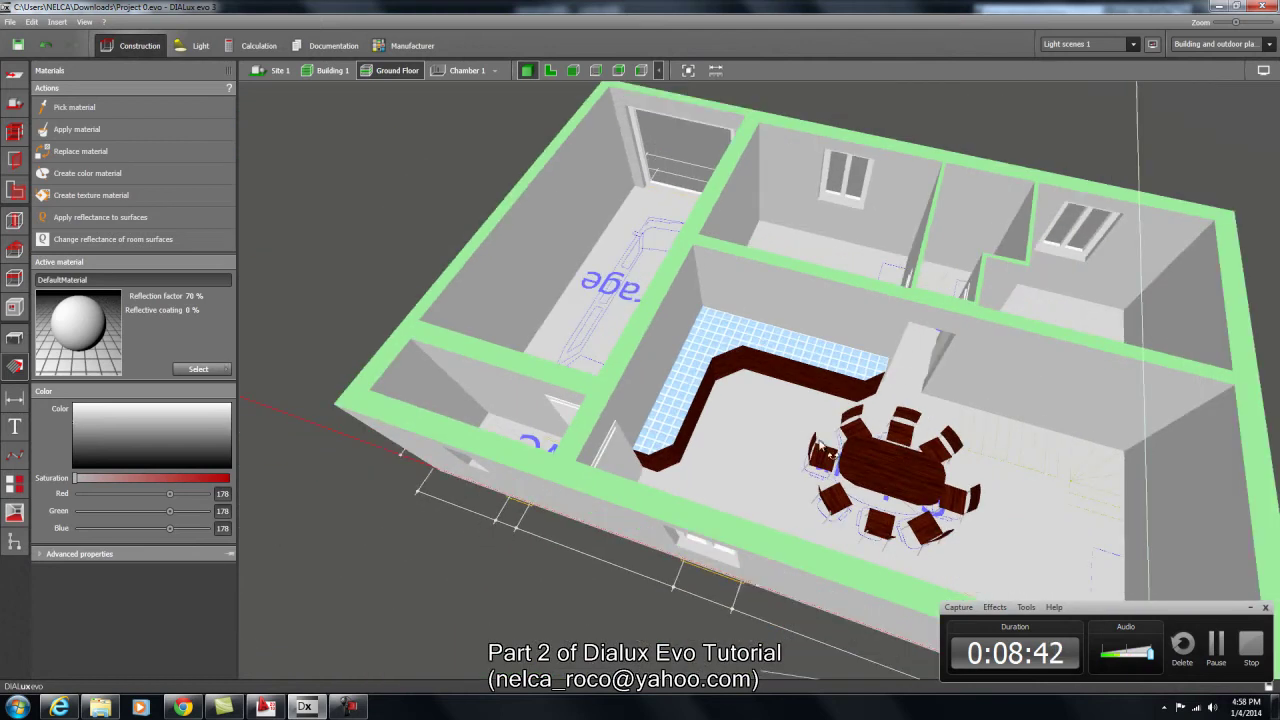
right_drag(798, 421, 922, 467)
scroll(903, 382, up, 6)
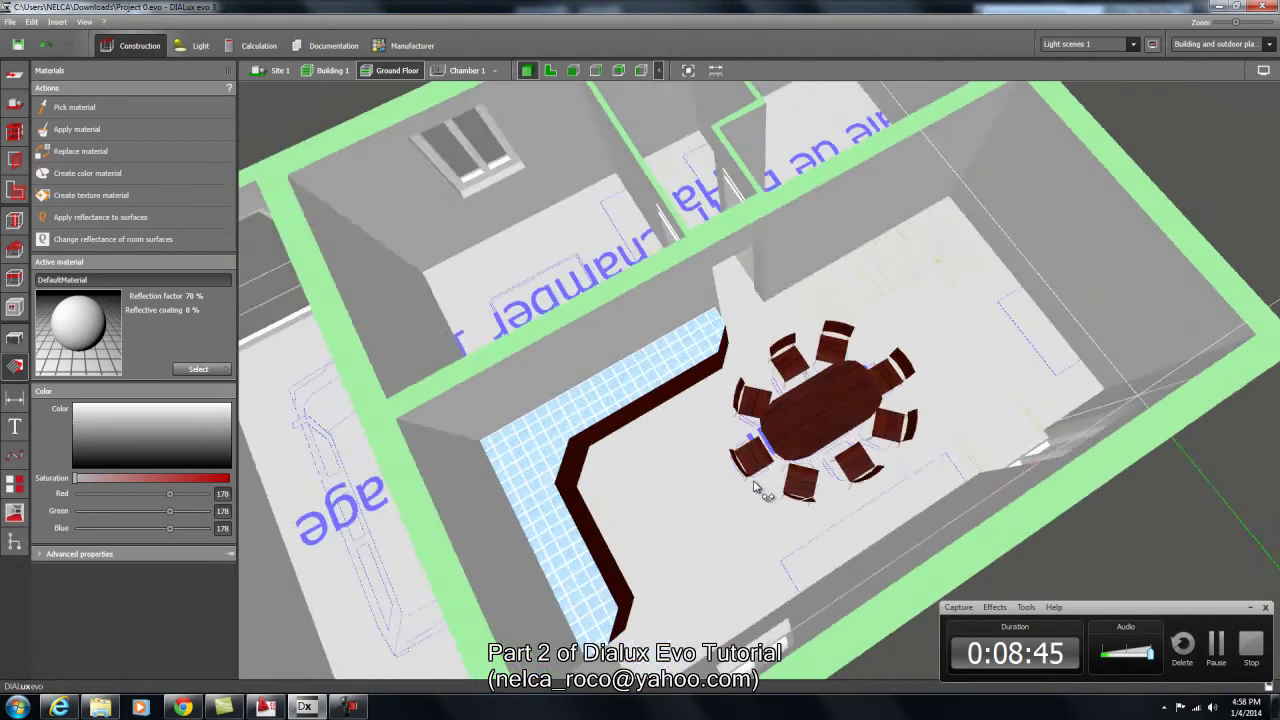
scroll(755, 487, down, 5)
right_drag(686, 506, 795, 495)
scroll(798, 475, down, 4)
scroll(793, 505, up, 5)
scroll(793, 505, down, 3)
right_drag(663, 514, 654, 514)
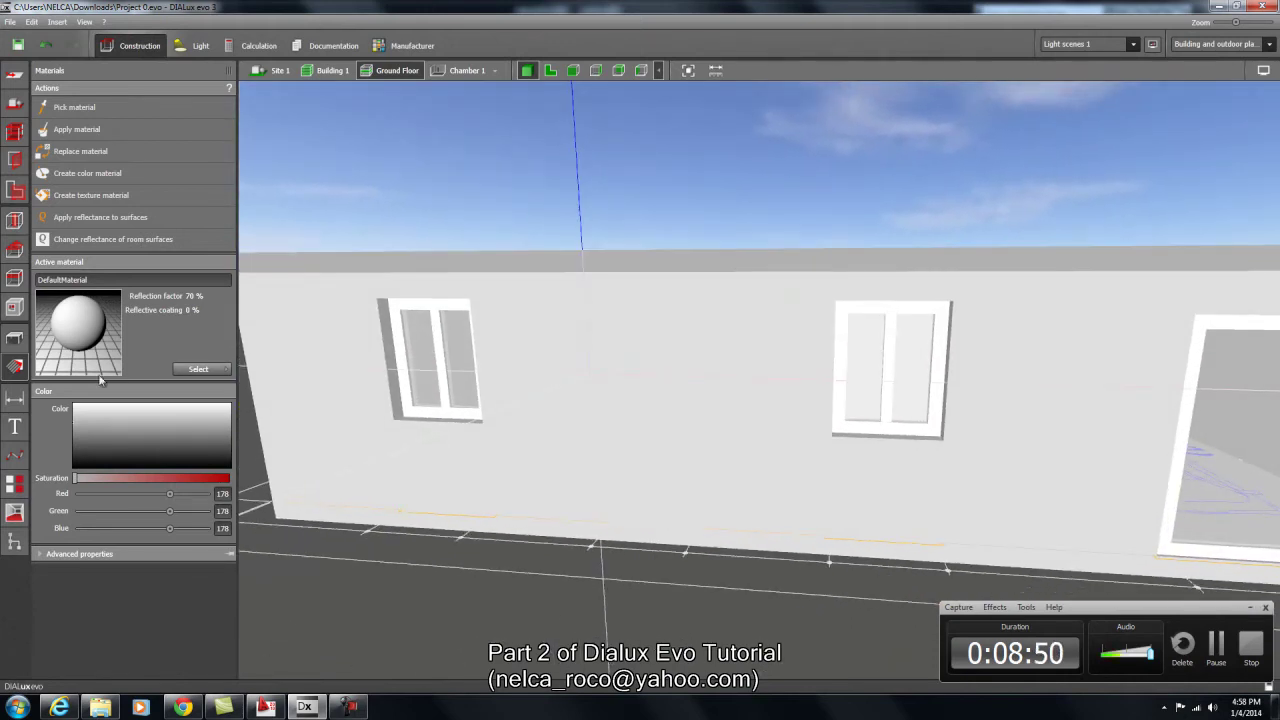
click(14, 158)
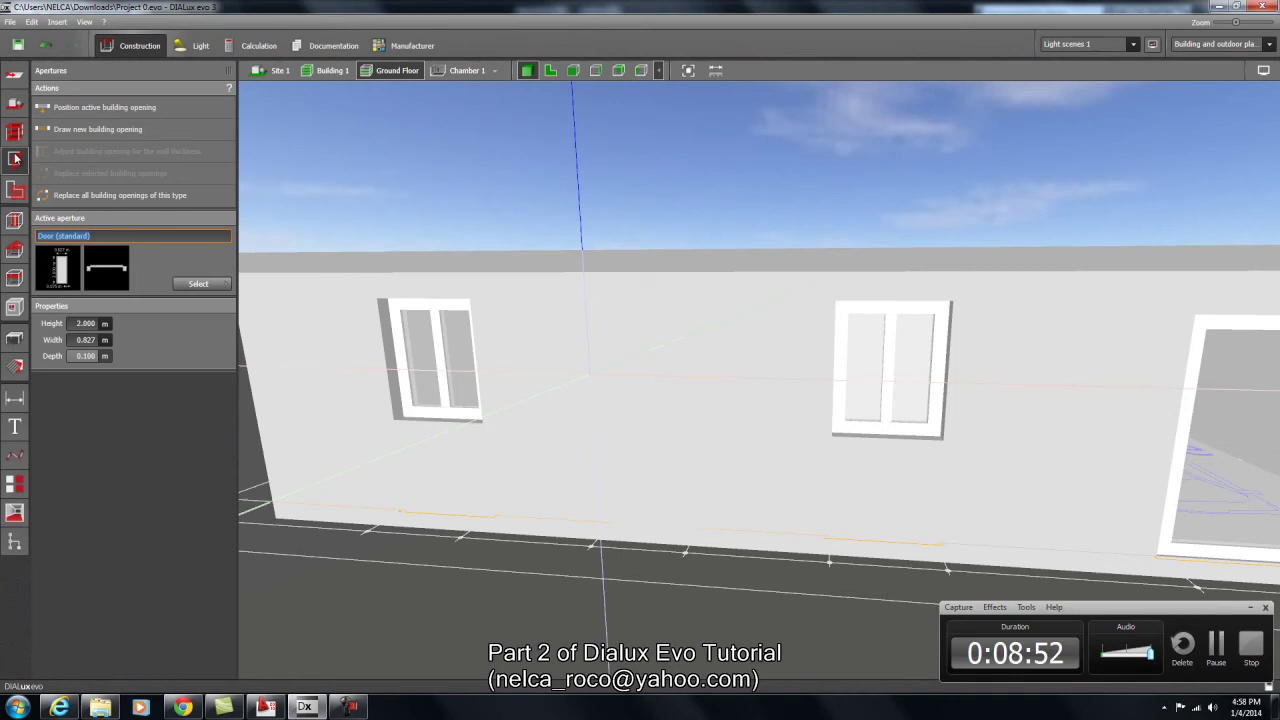
click(196, 284)
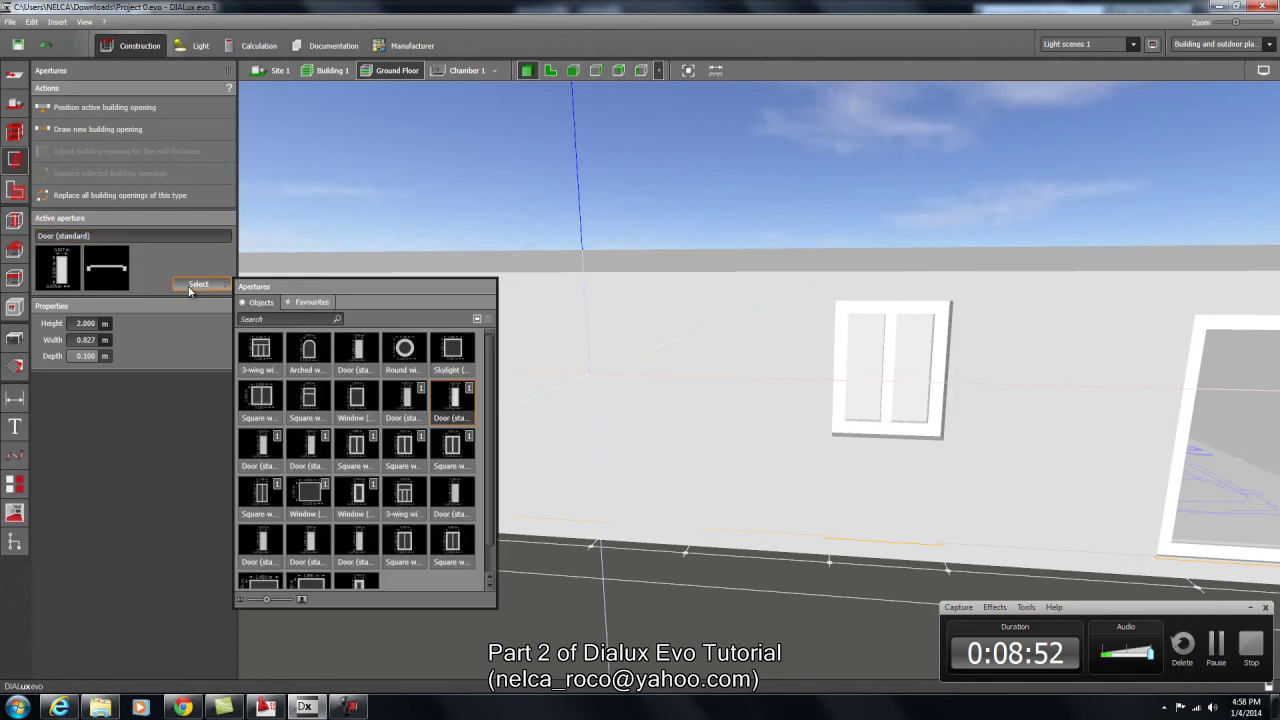
click(17, 365)
click(201, 371)
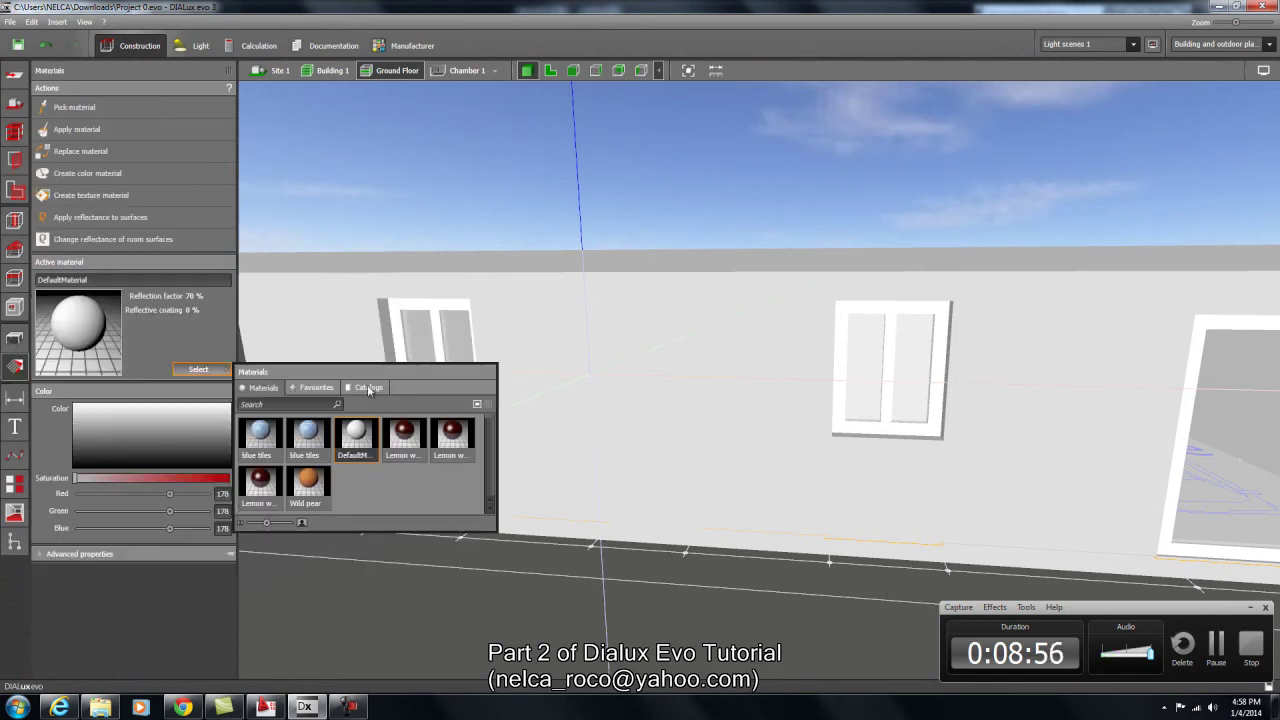
Switch from the 3D view to the floor plan view, focused on the WC next to the garage.
scroll(533, 418, down, 5)
drag(533, 418, 524, 509)
scroll(526, 508, up, 6)
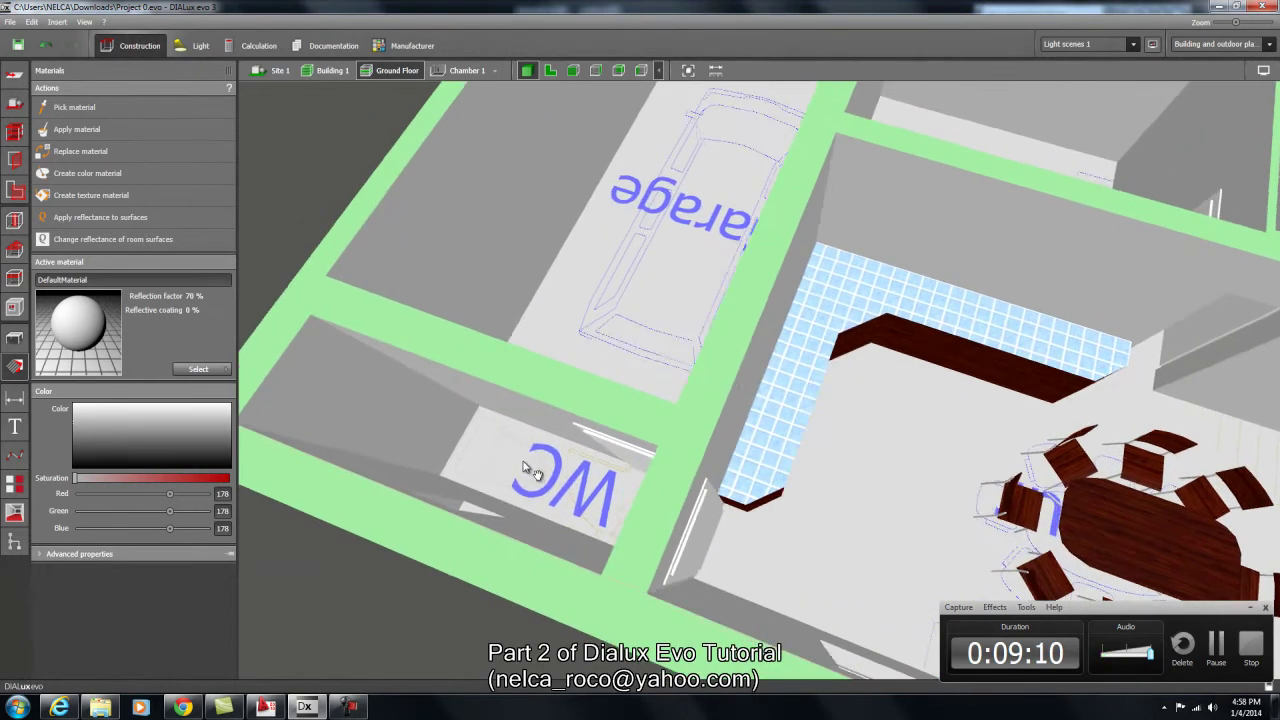
click(550, 71)
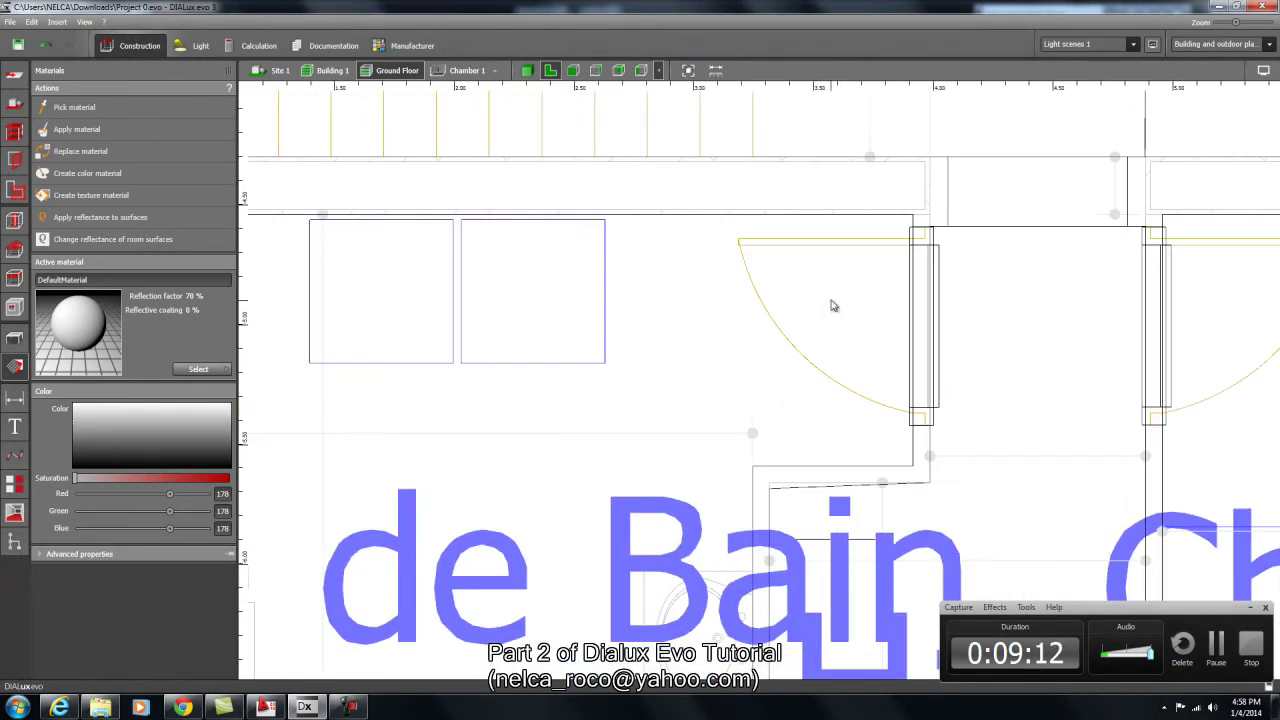
click(688, 71)
scroll(632, 335, up, 5)
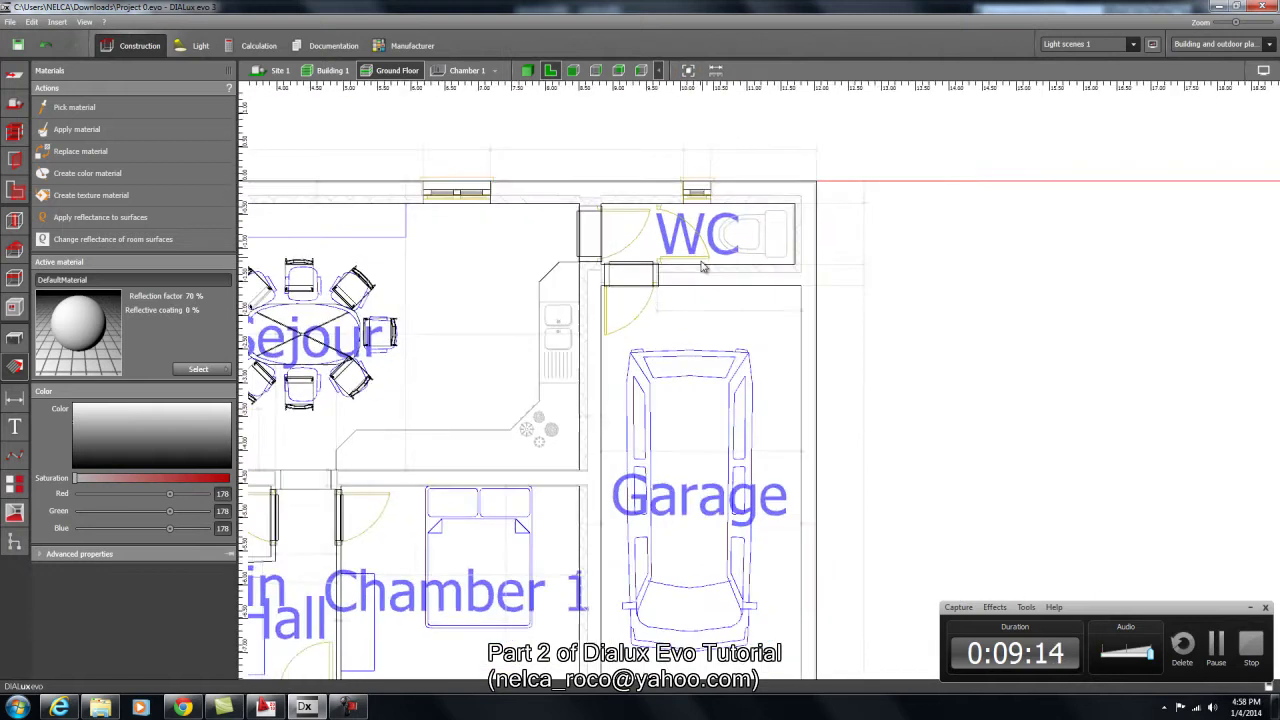
scroll(600, 365, up, 2)
Load the Toilet from the Sanitary category of the object catalog as the active object.
click(198, 369)
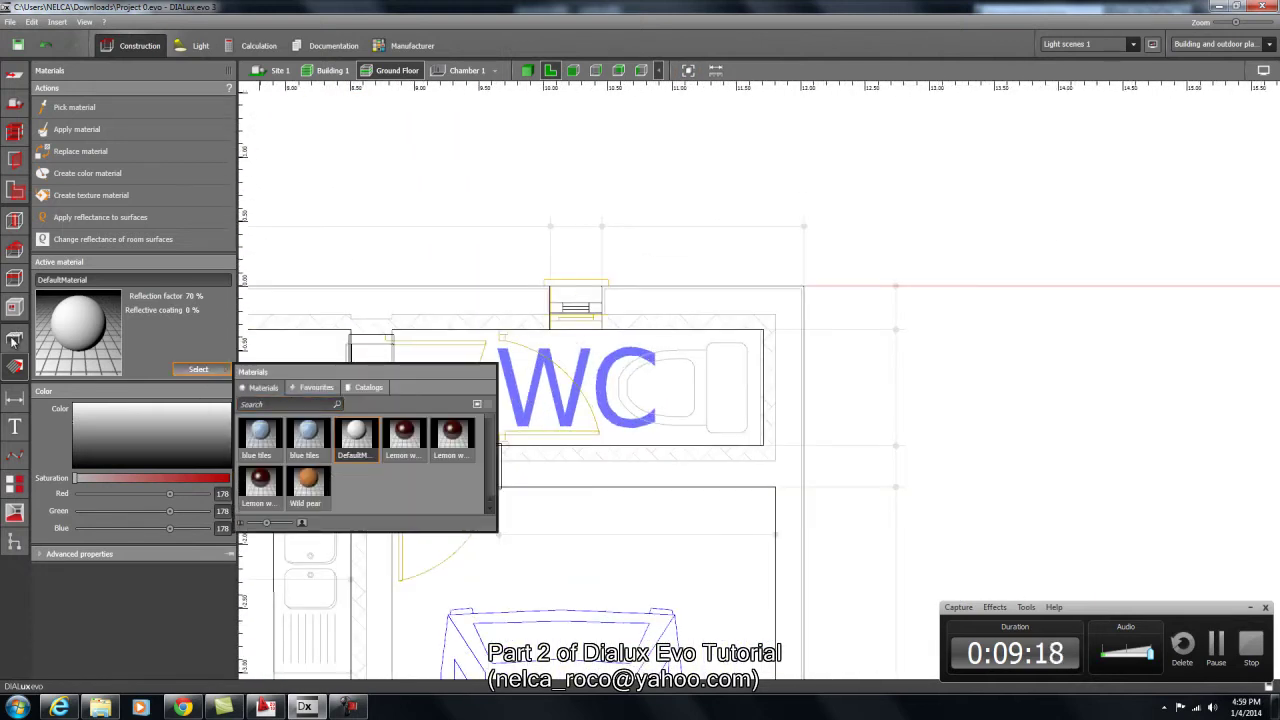
click(14, 340)
click(199, 372)
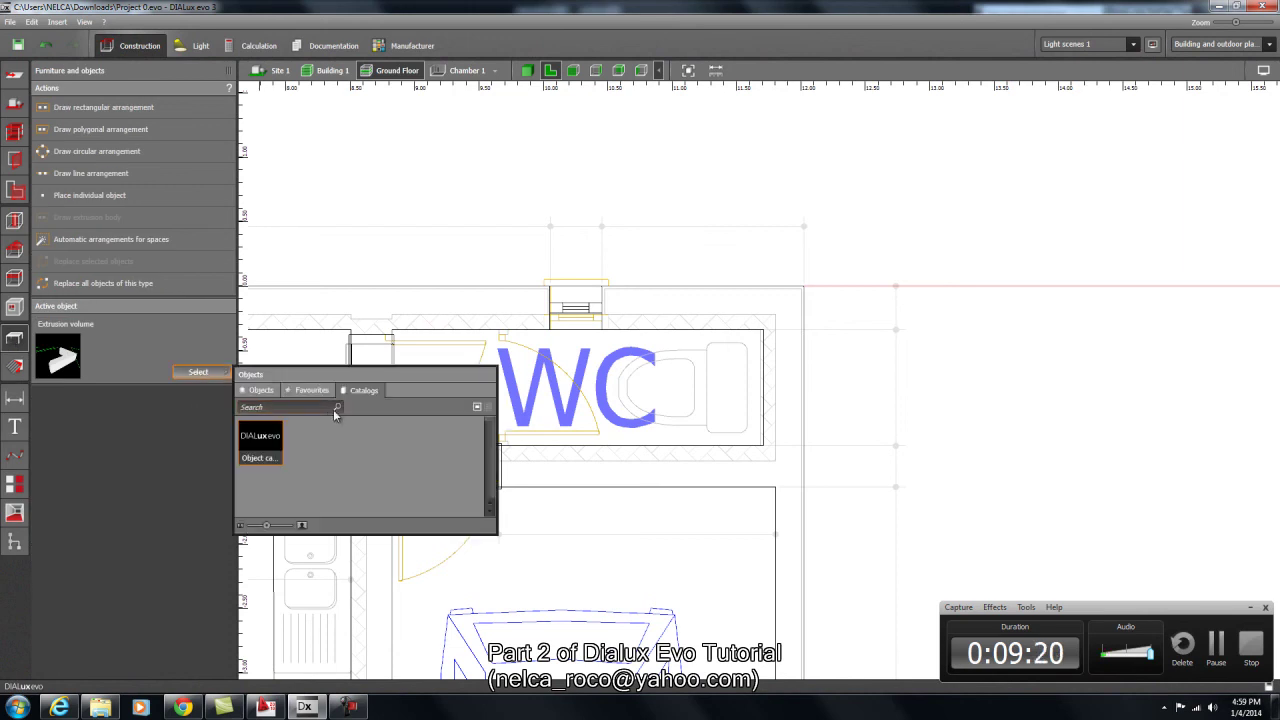
double_click(262, 443)
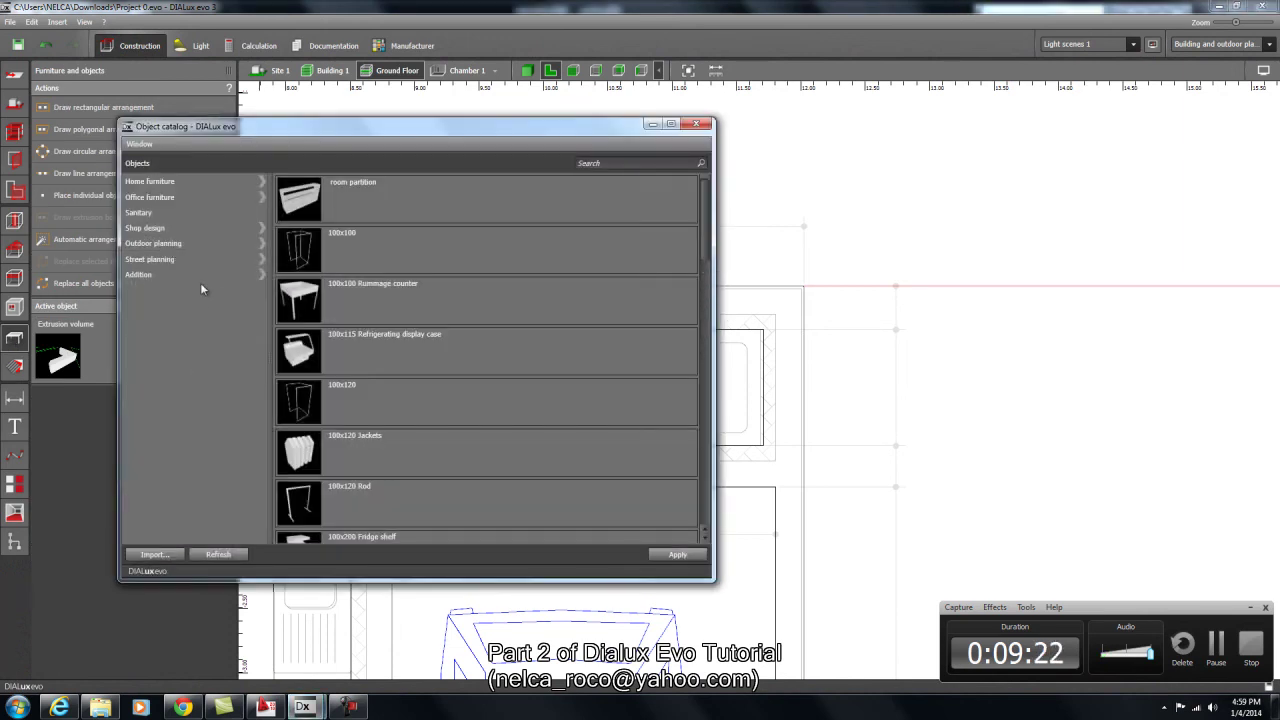
click(168, 215)
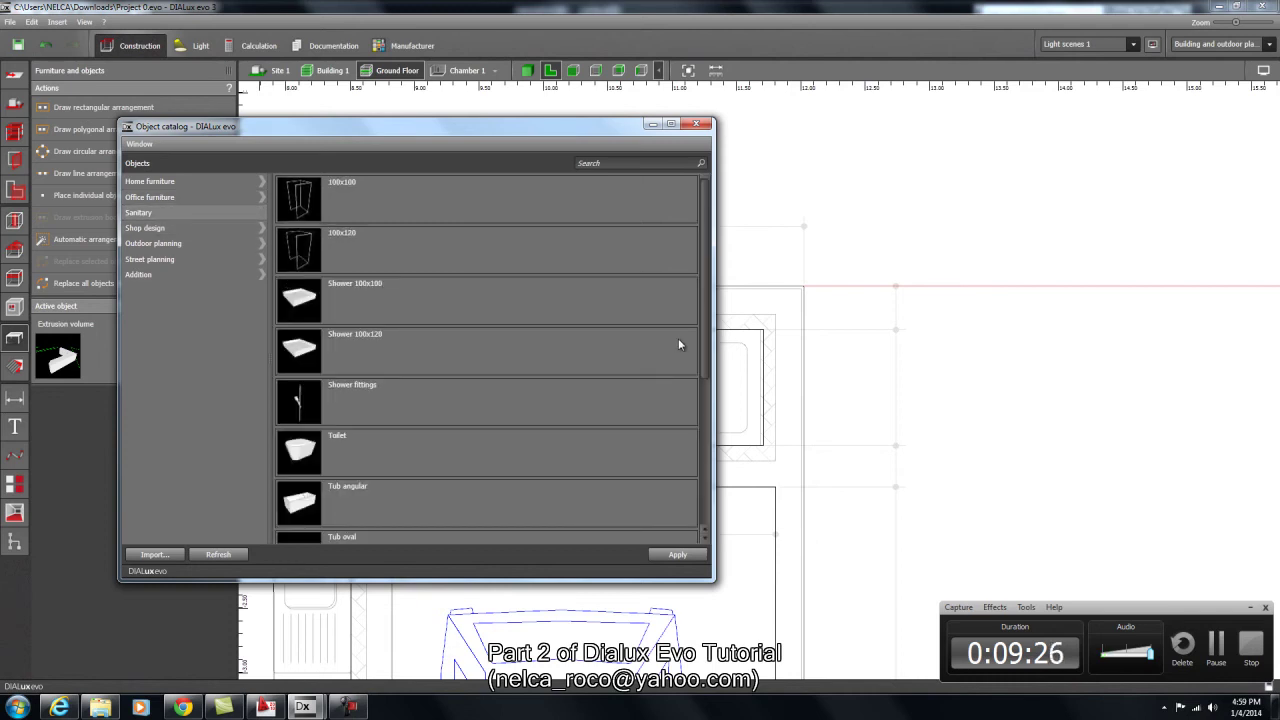
drag(712, 330, 714, 477)
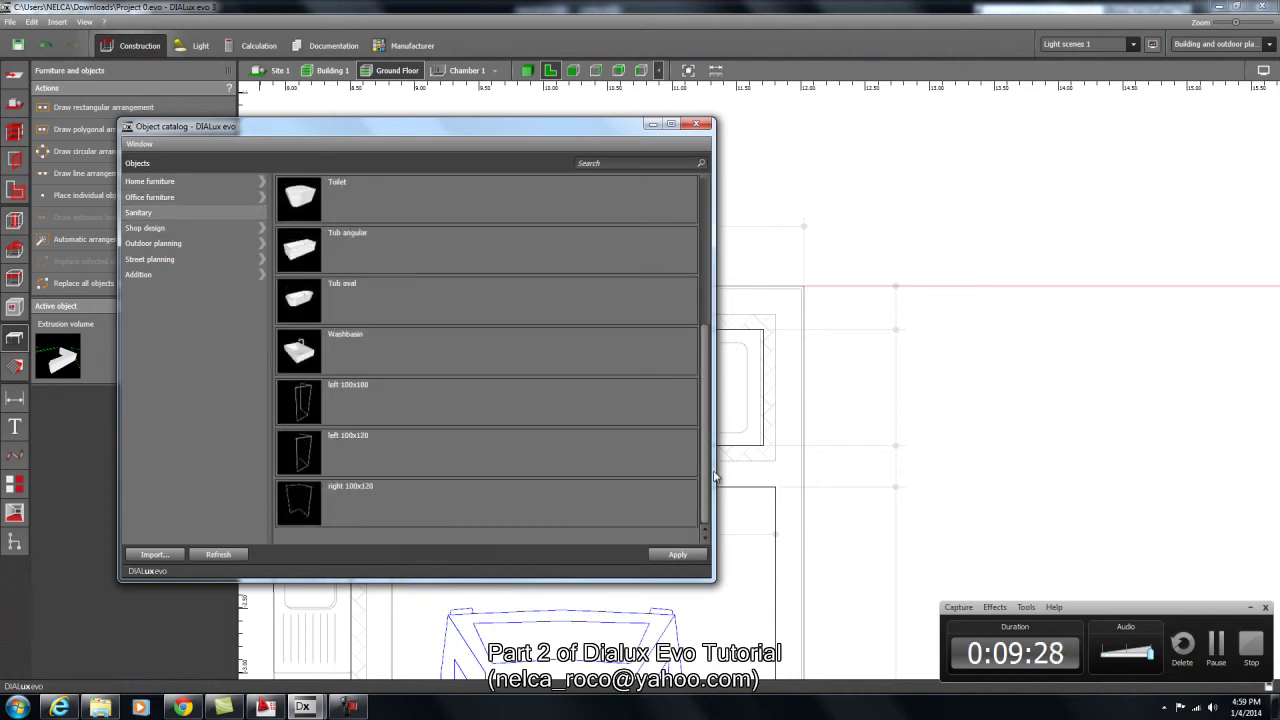
drag(716, 530, 714, 443)
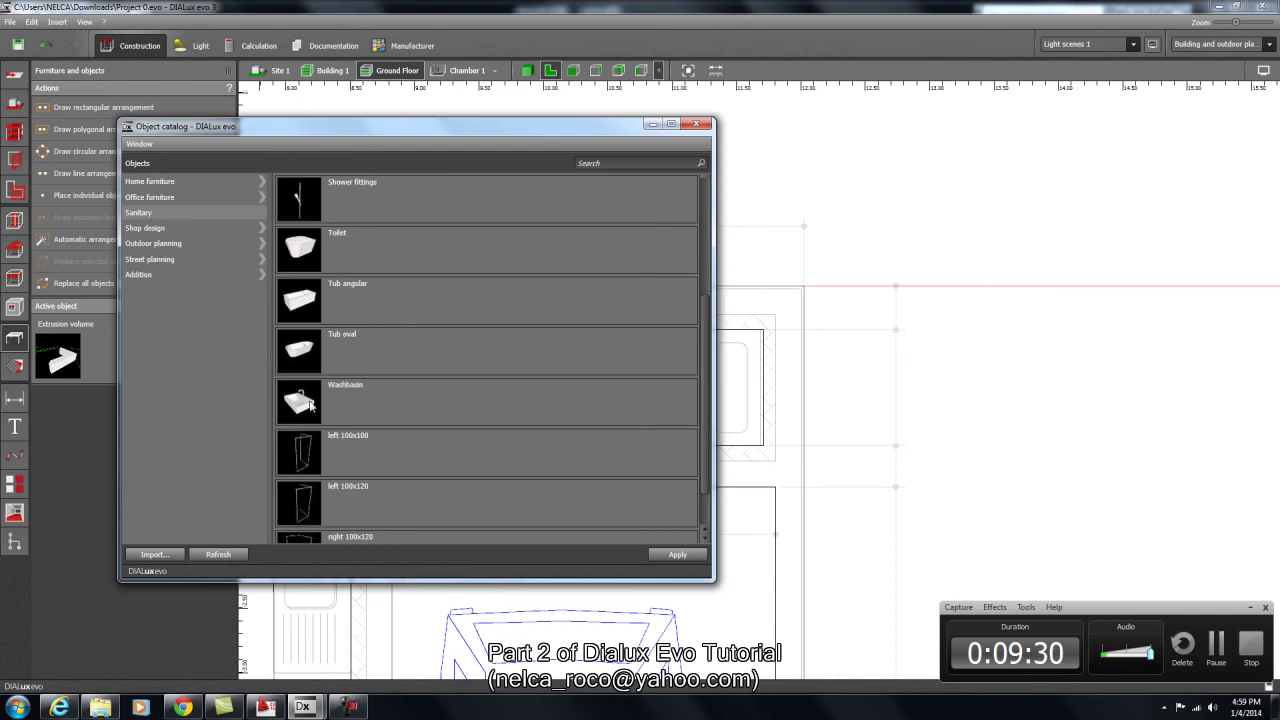
click(303, 242)
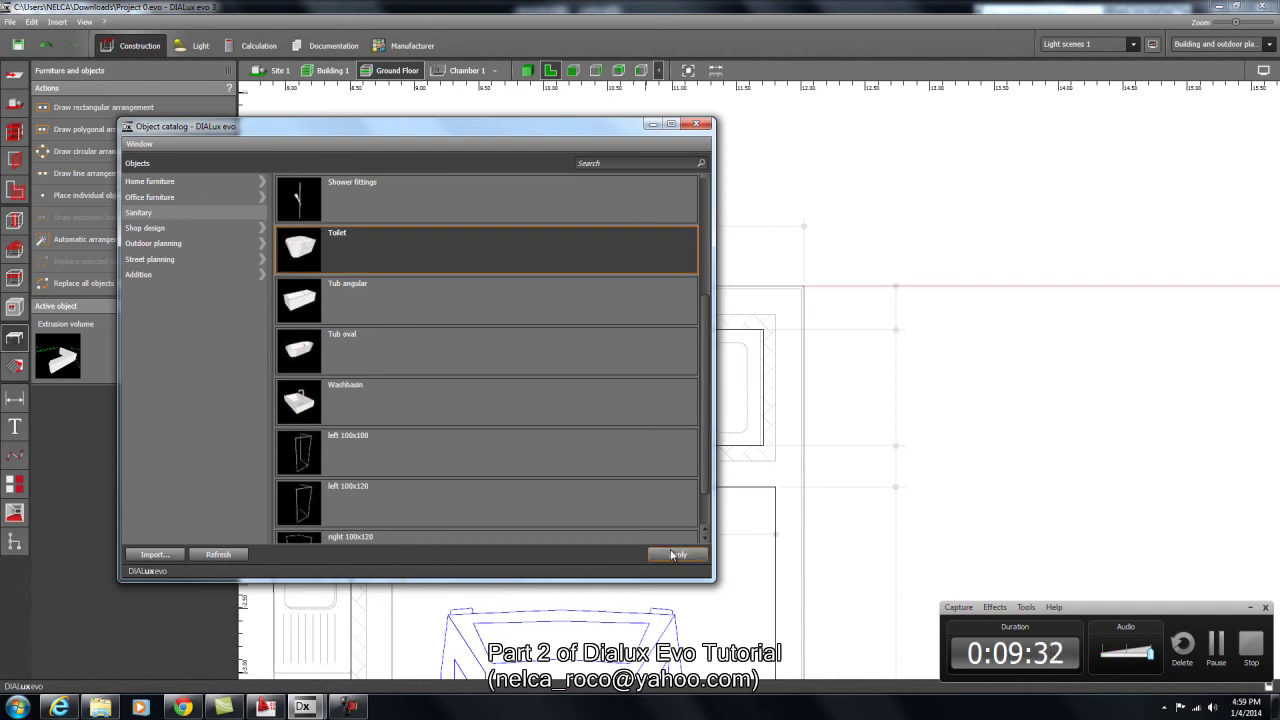
click(675, 555)
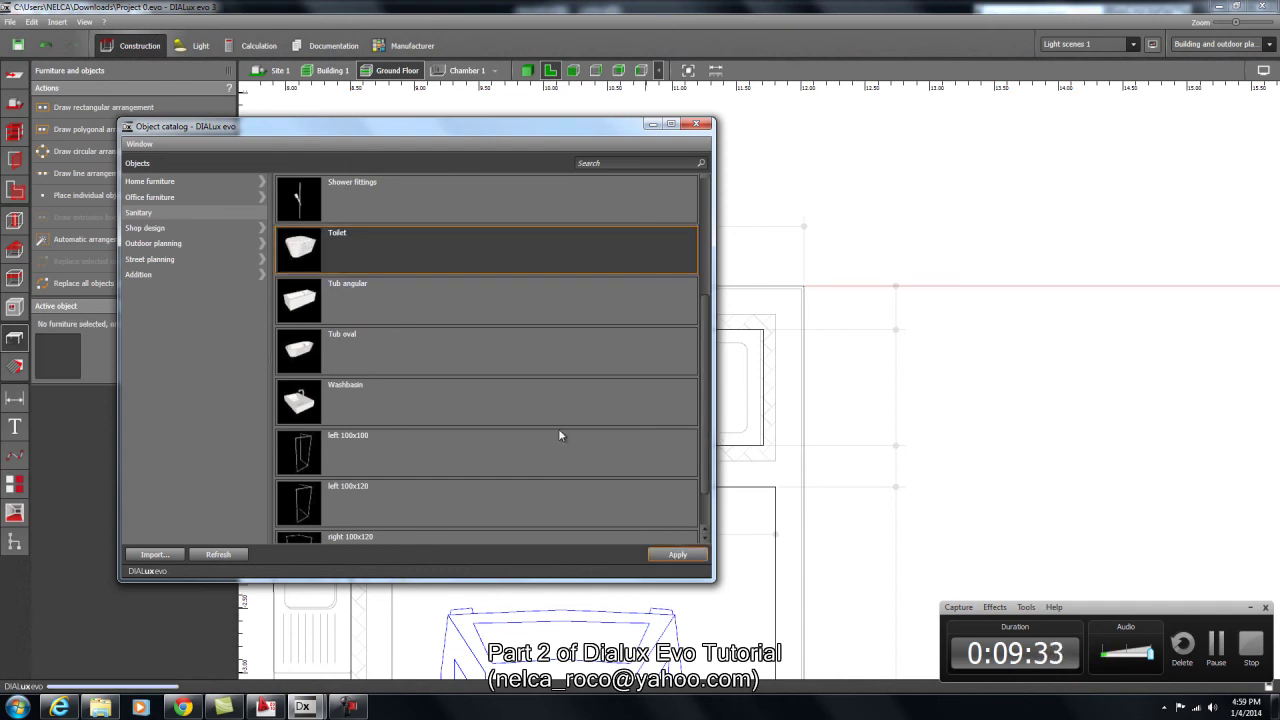
click(697, 123)
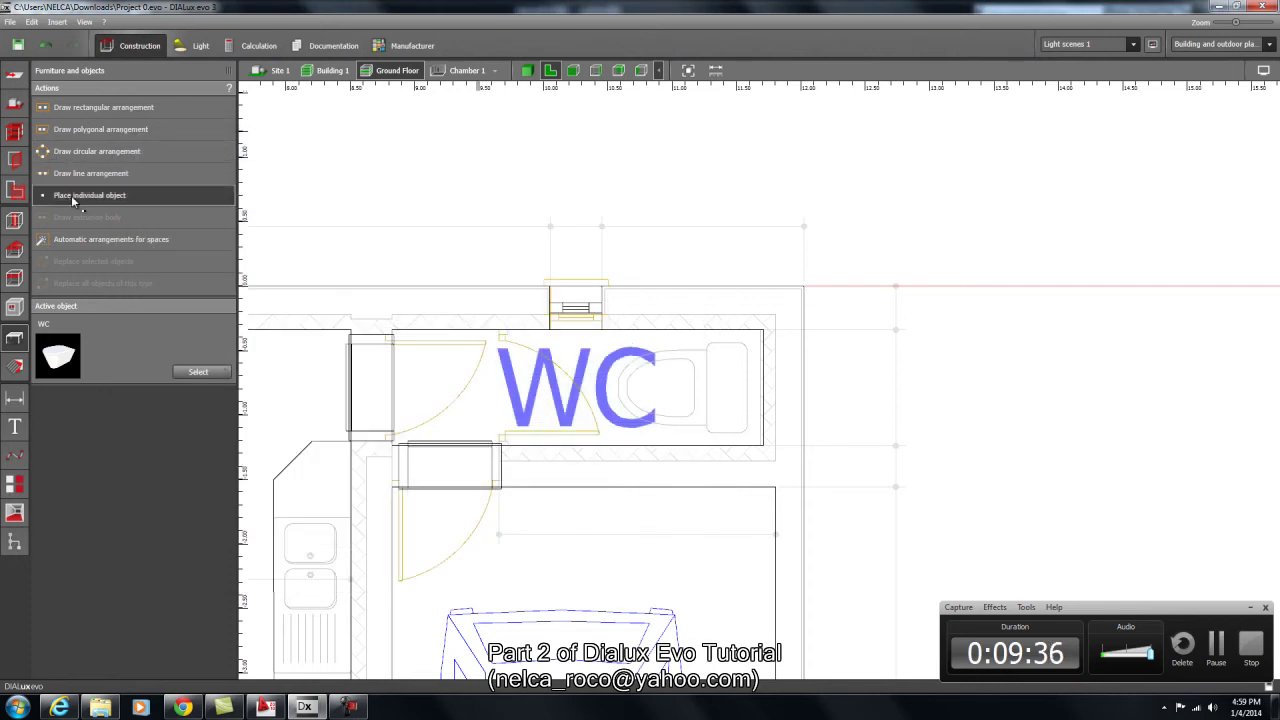
Place the toilet individually in the WC and move it against the end wall at position 11.710, -0.790 m.
click(69, 198)
click(729, 395)
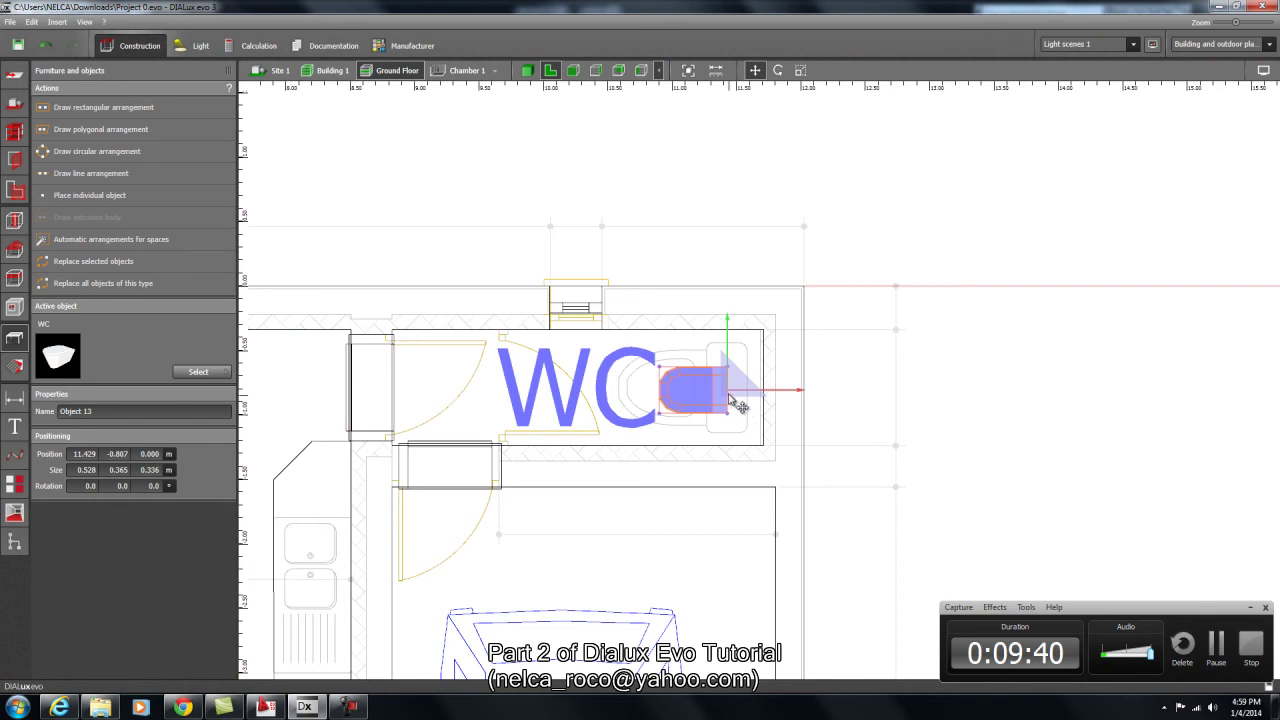
scroll(729, 400, up, 2)
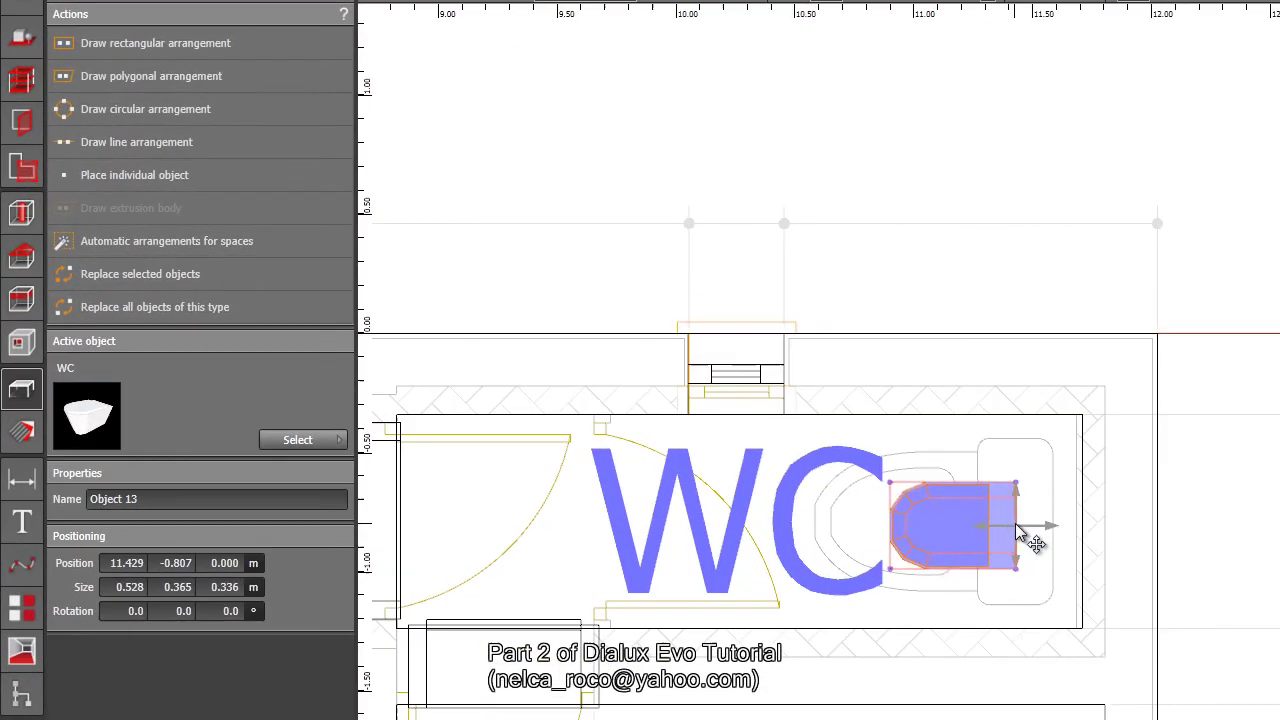
drag(836, 476, 895, 479)
drag(1074, 533, 1080, 561)
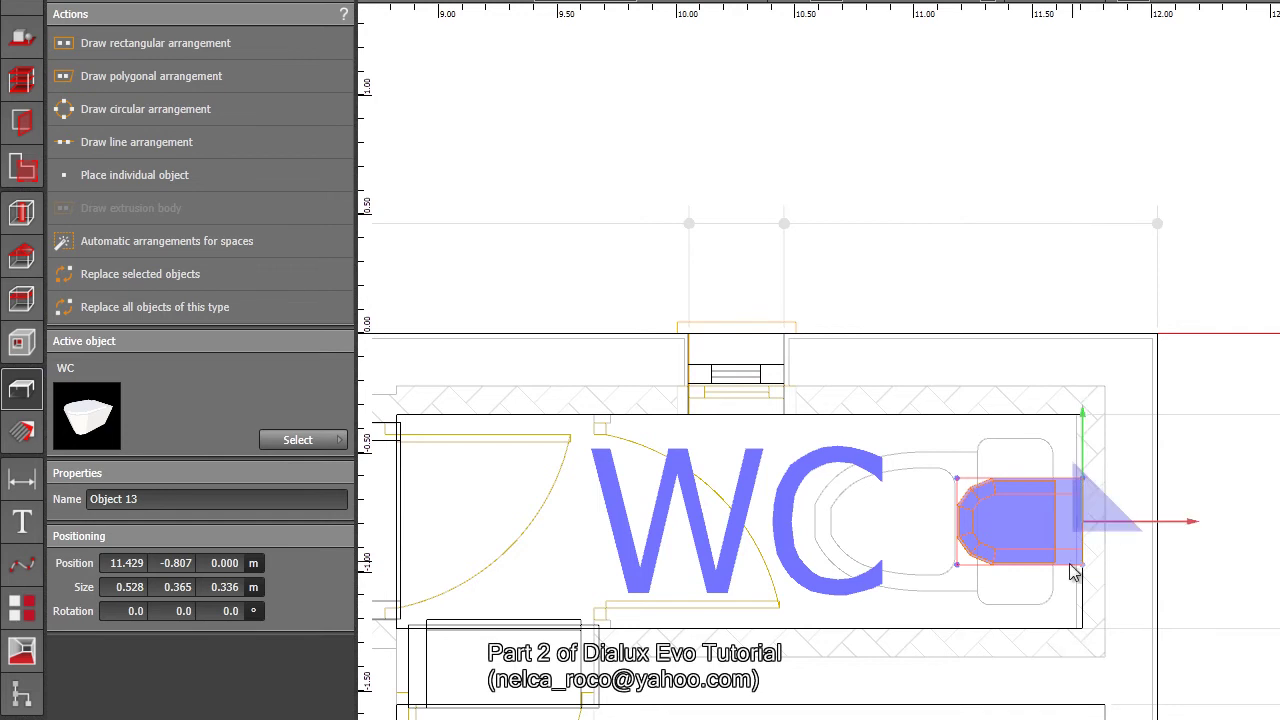
Edit the WC's indoor contour, adding two points on its upper edge at the inner door frame and pulling one to 9.650, -0.450 m.
middle_drag(1080, 561, 1249, 471)
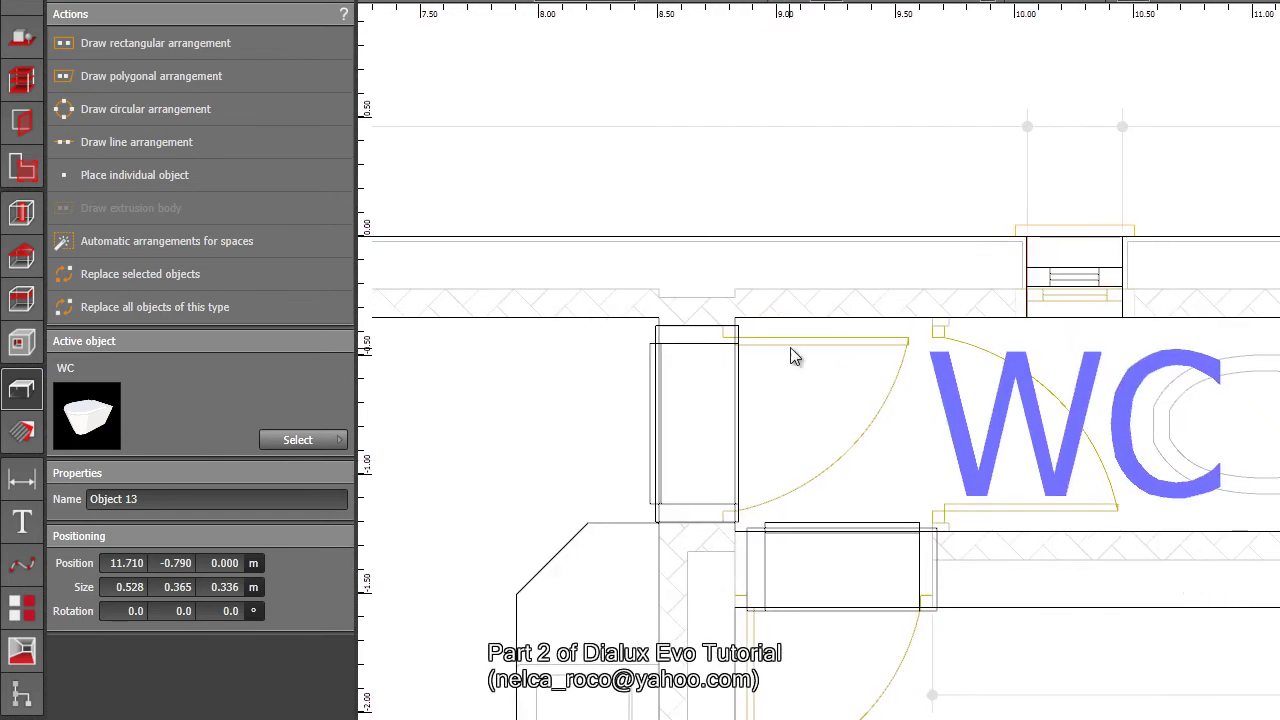
middle_drag(1005, 450, 973, 368)
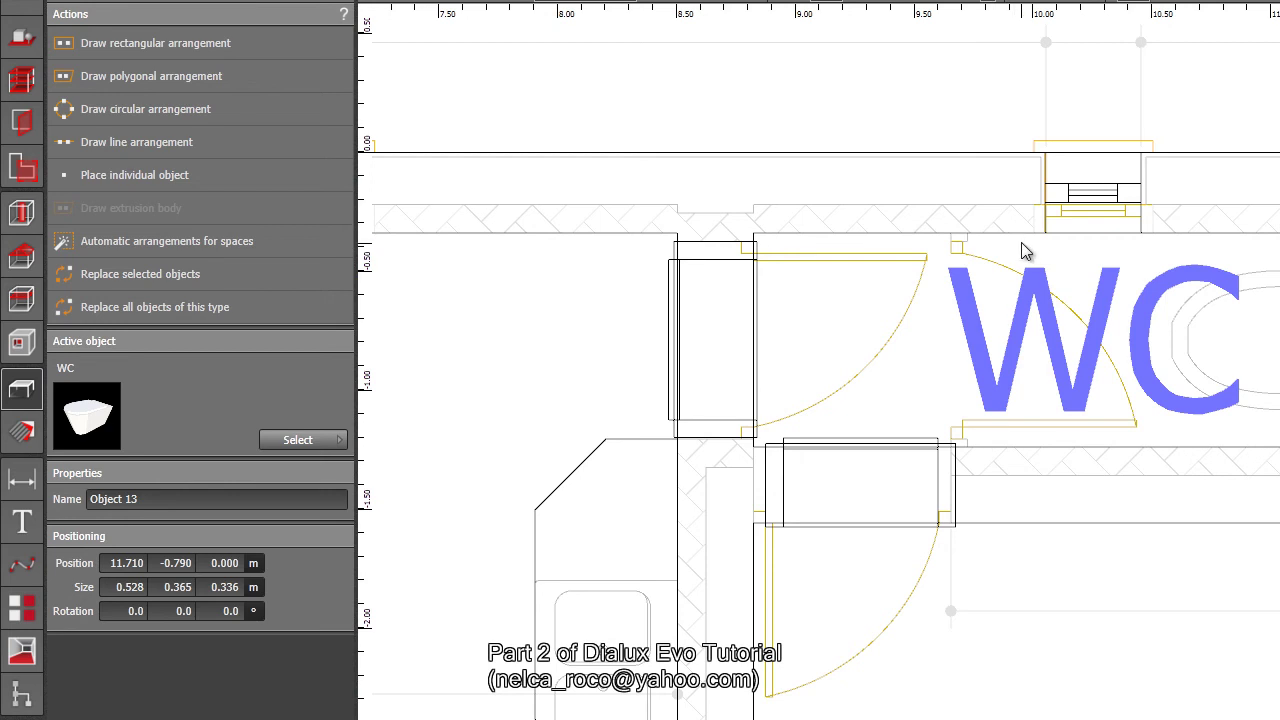
click(14, 86)
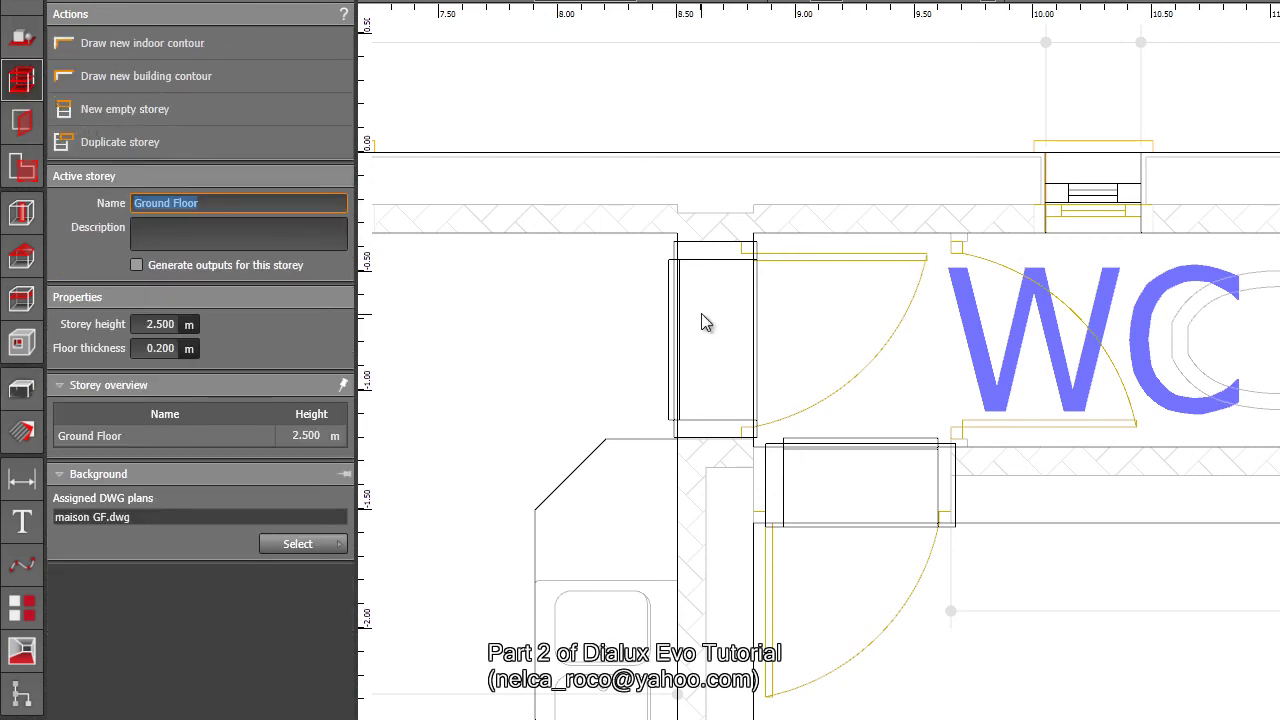
click(826, 237)
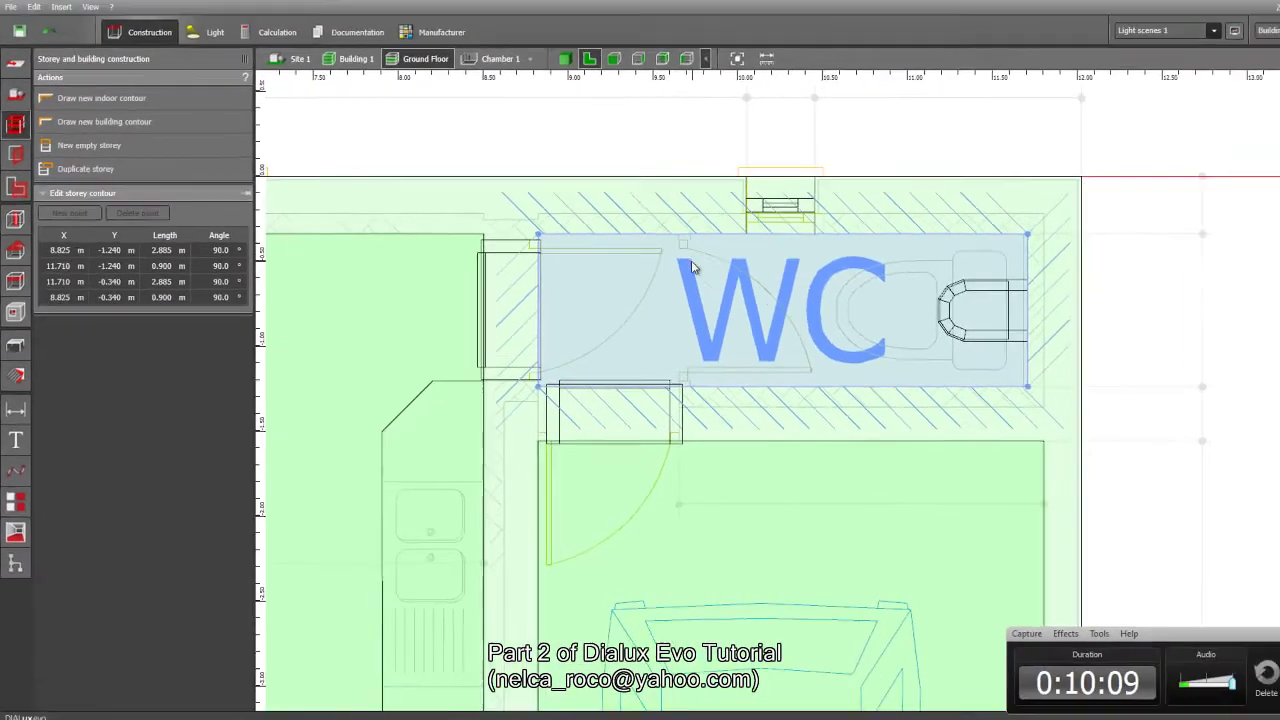
scroll(1086, 368, up, 3)
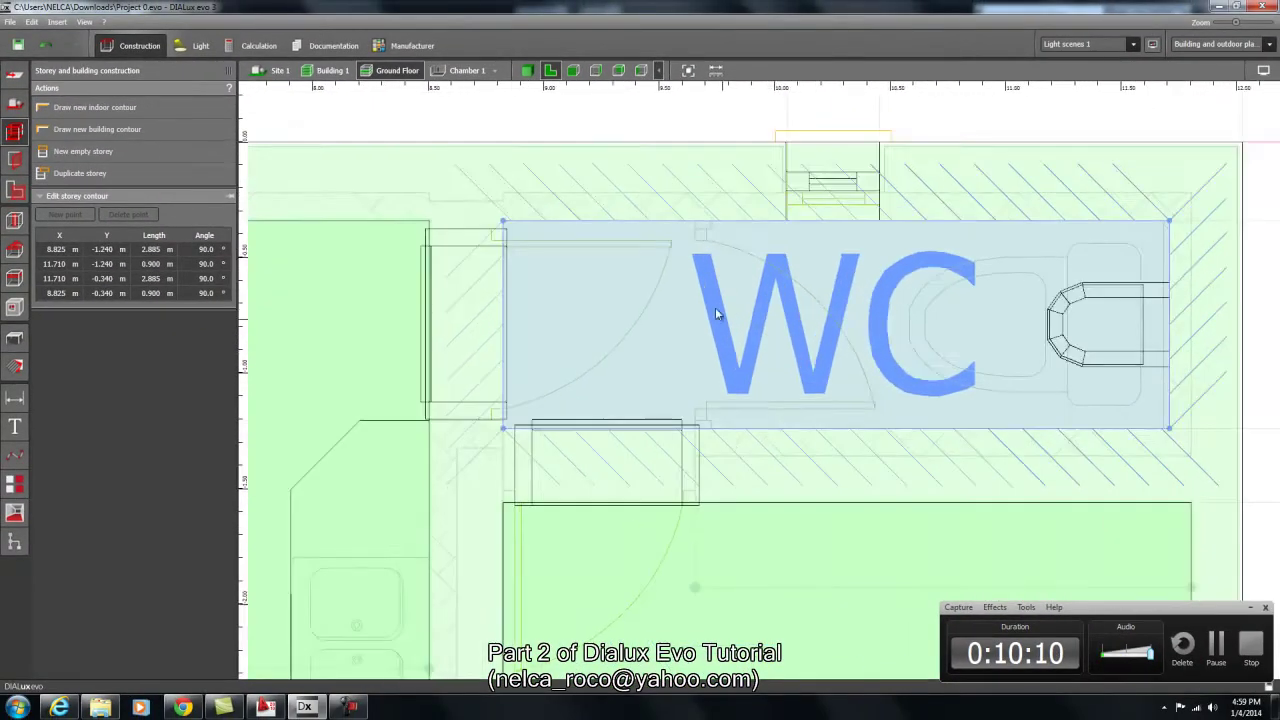
scroll(724, 323, up, 2)
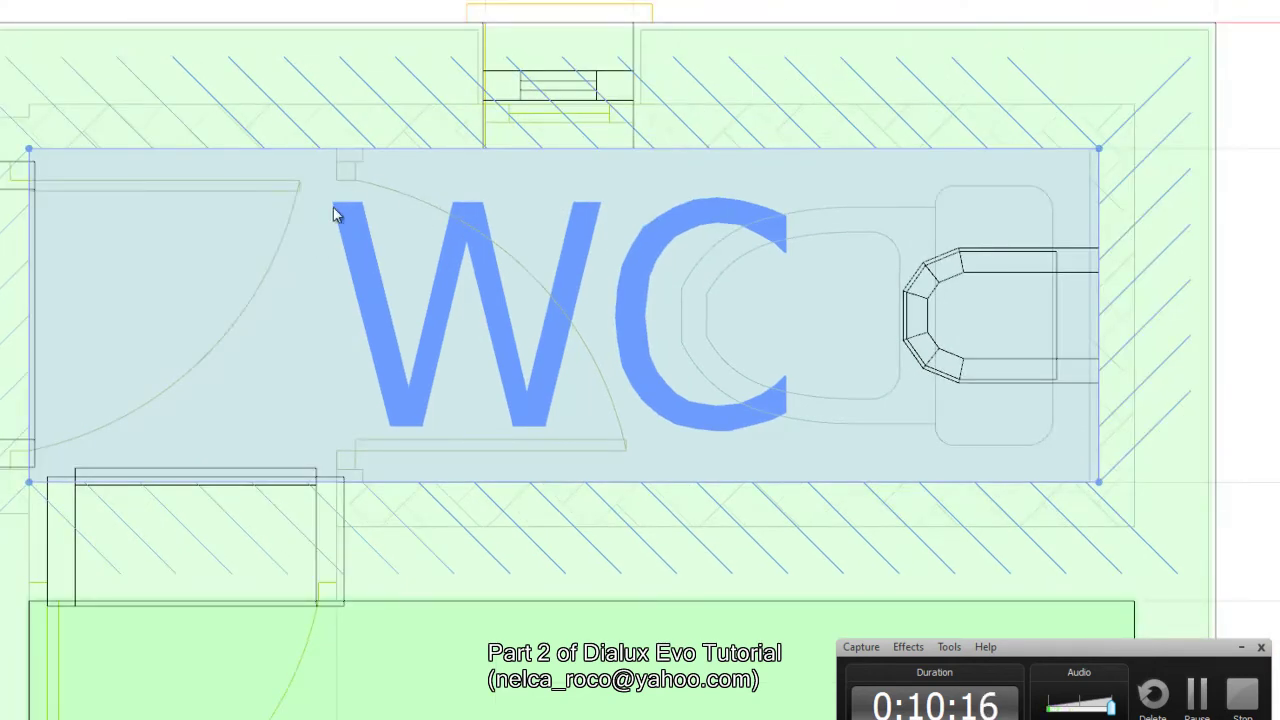
right_click(344, 164)
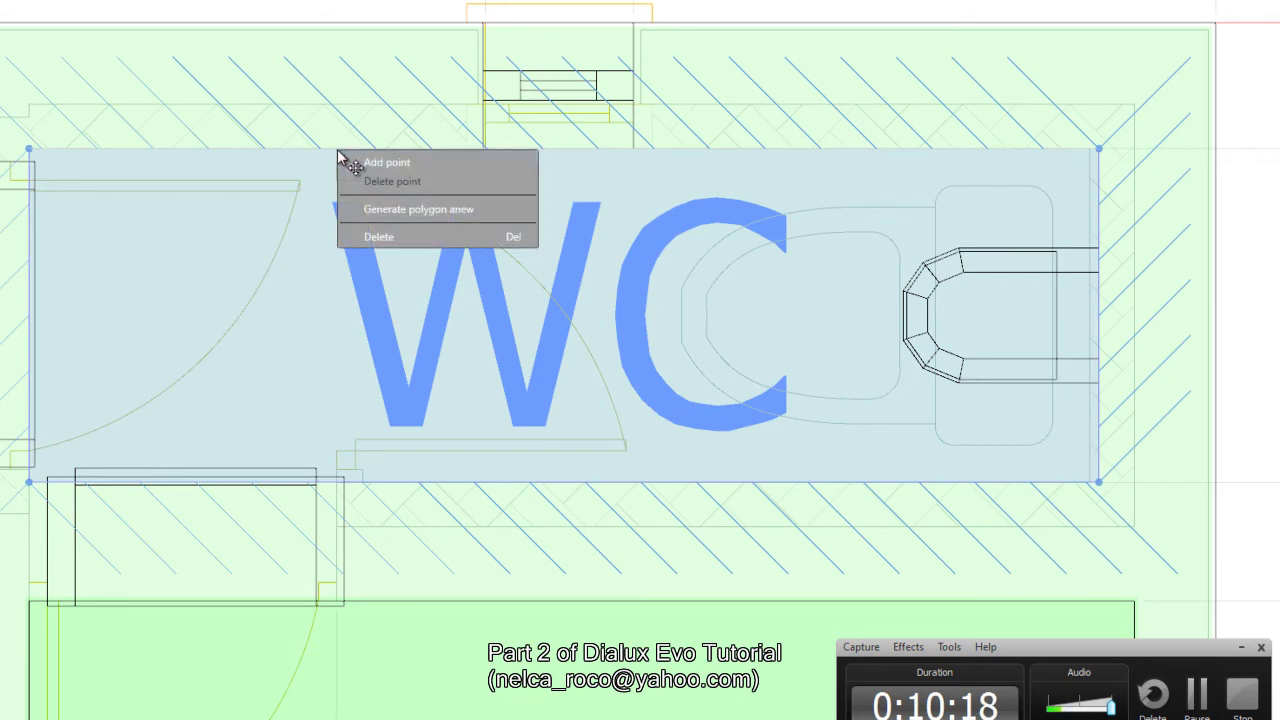
click(385, 162)
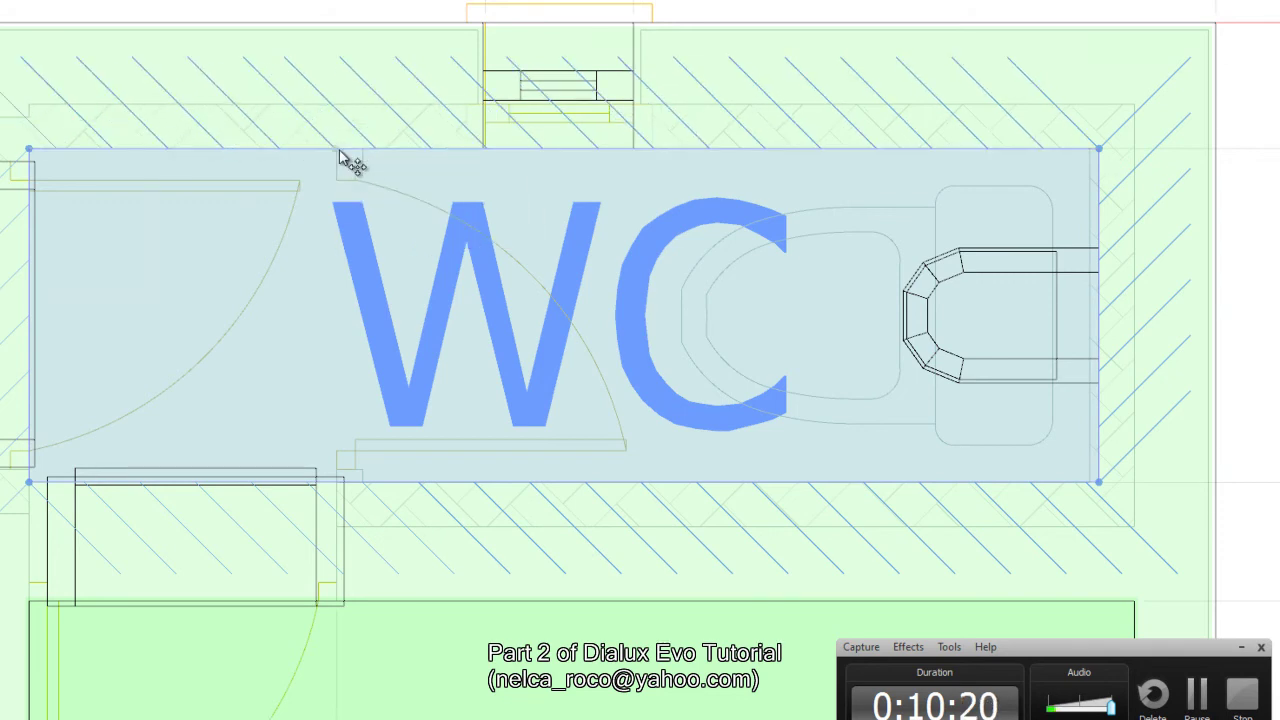
right_click(366, 163)
click(372, 165)
drag(365, 157, 347, 193)
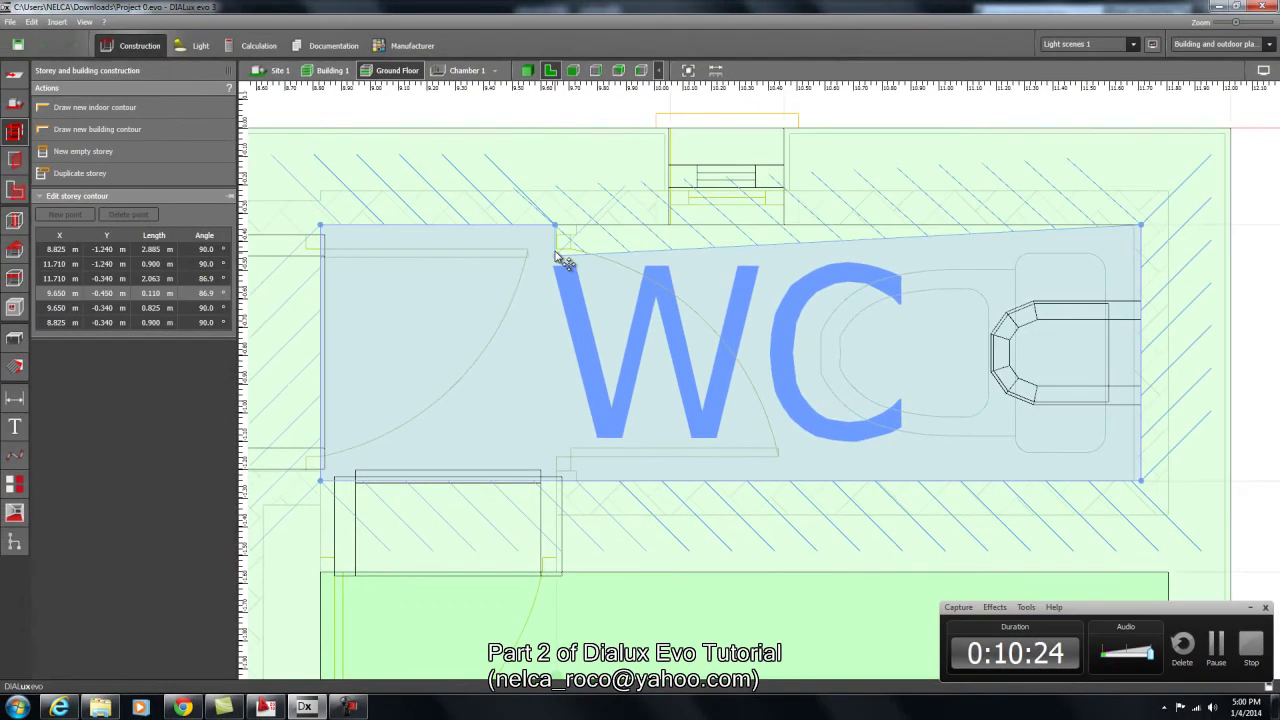
Add two more contour points and shape the notch at the upper door jamb to 0.075 by 0.040 m.
right_click(571, 263)
click(585, 272)
drag(578, 262, 583, 270)
right_click(607, 272)
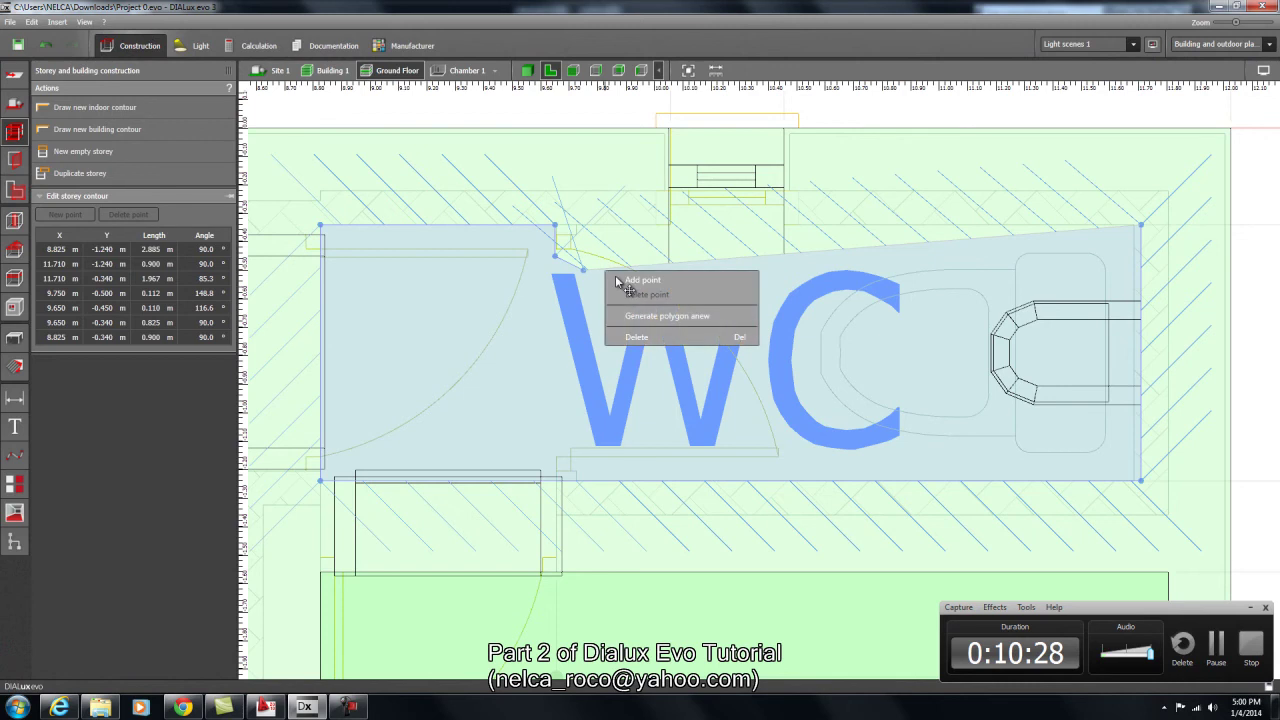
click(640, 280)
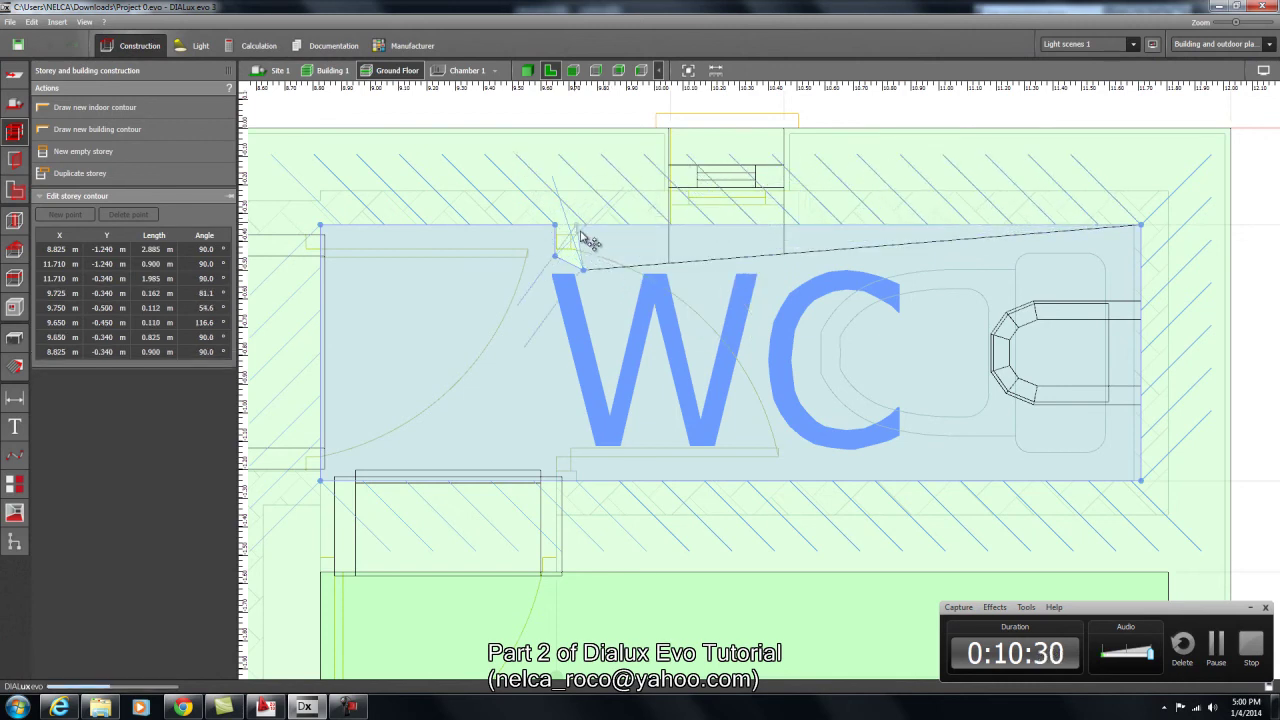
click(585, 233)
scroll(567, 268, up, 3)
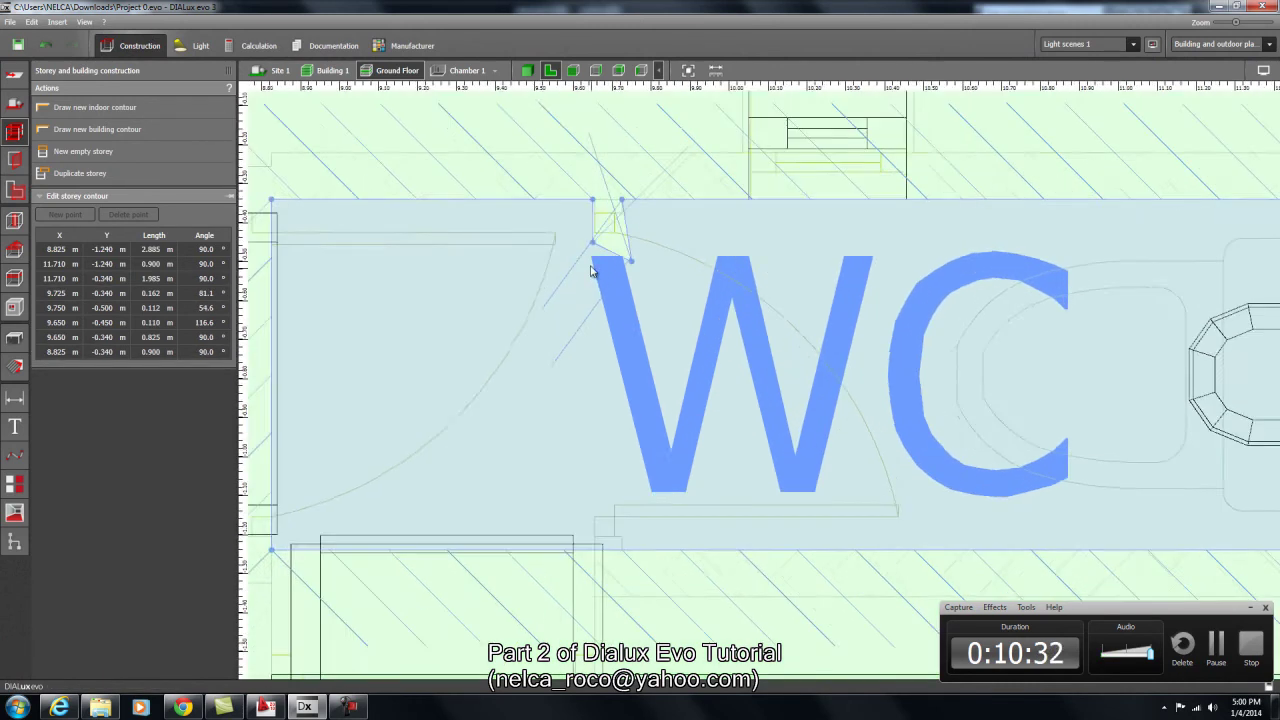
mouse_move(556, 204)
mouse_down()
mouse_move(560, 171)
mouse_move(551, 177)
mouse_move(604, 222)
mouse_move(580, 167)
mouse_move(558, 203)
mouse_up()
scroll(600, 320, down, 3)
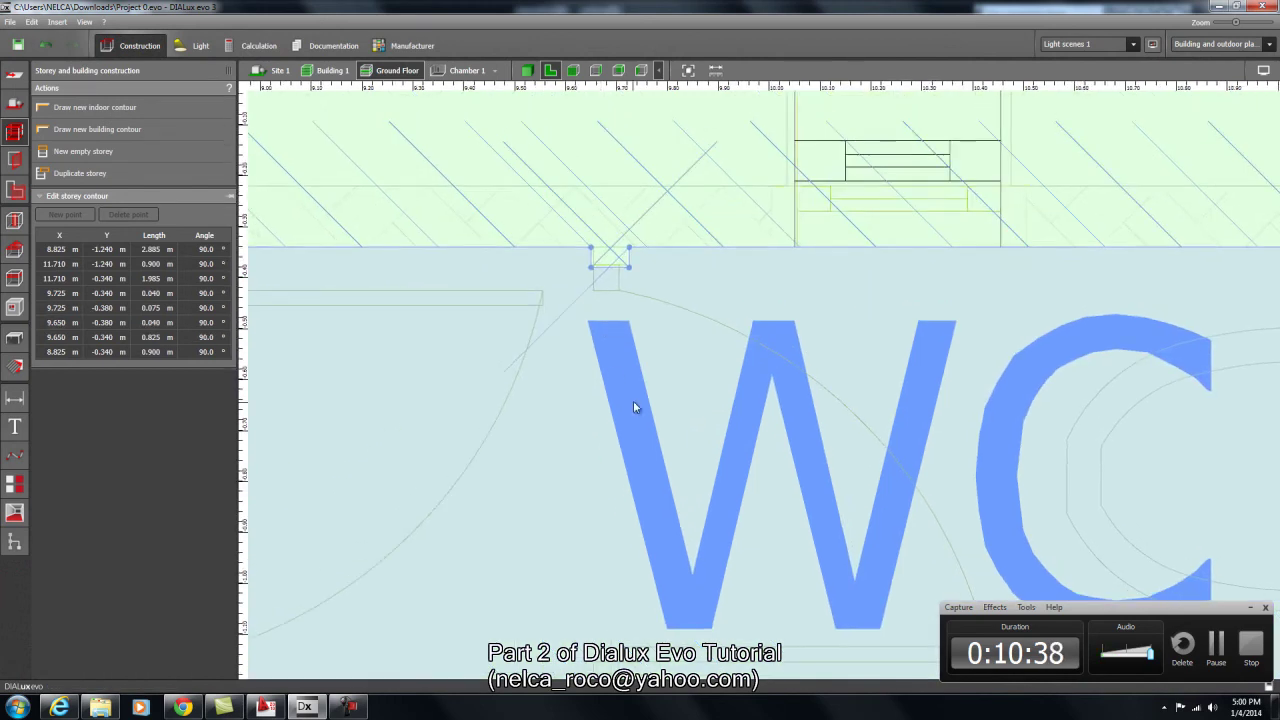
Add two points on the WC contour's lower edge at the door jamb, at X 9.725 m and X 9.655 m.
scroll(672, 450, up, 1)
scroll(668, 412, up, 1)
right_click(613, 458)
click(628, 460)
mouse_move(616, 460)
mouse_down()
mouse_move(600, 451)
mouse_move(566, 474)
mouse_up()
scroll(595, 465, up, 1)
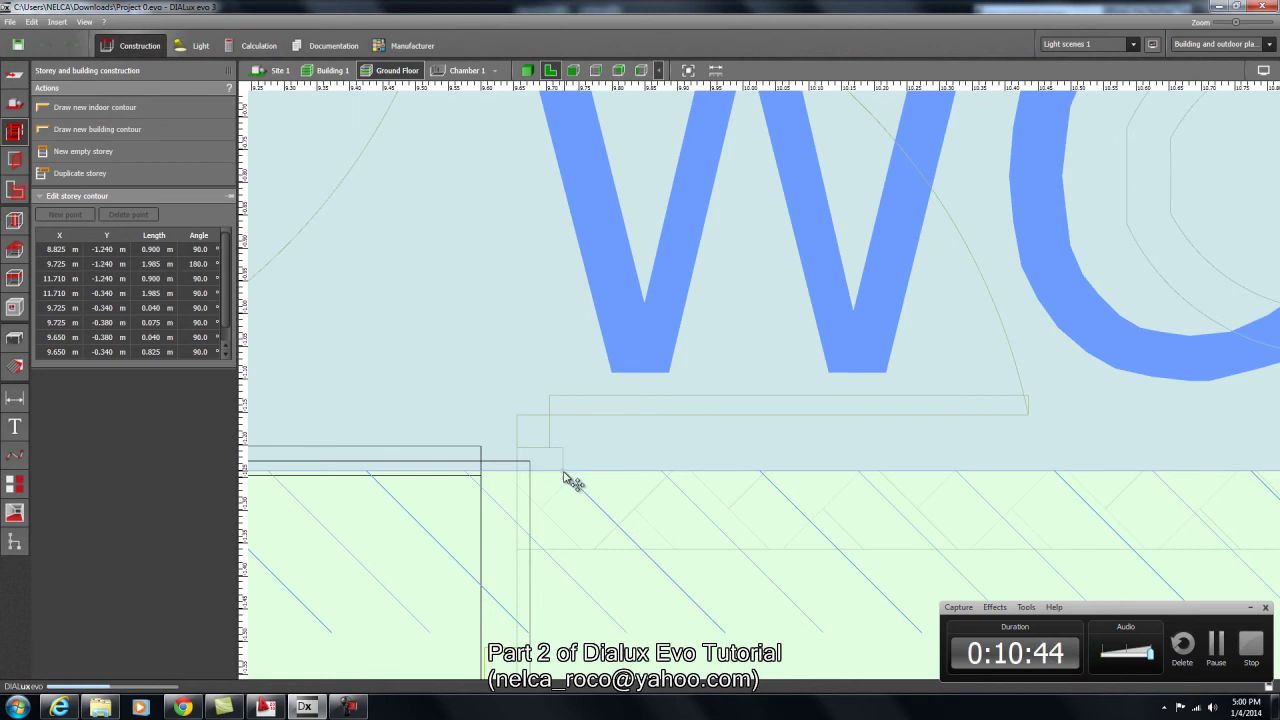
right_click(519, 471)
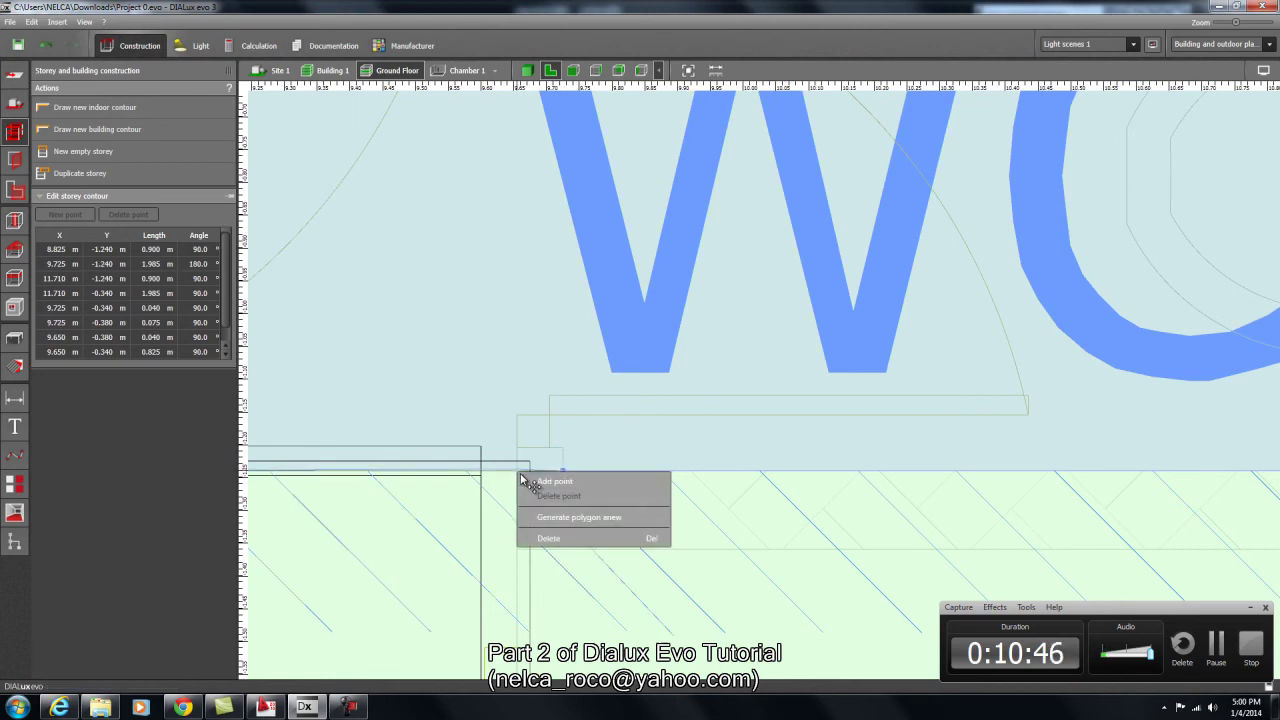
click(524, 479)
Add two more points at the lower door jamb to form a notch of 0.070 by 0.035 m in the WC contour.
right_click(528, 465)
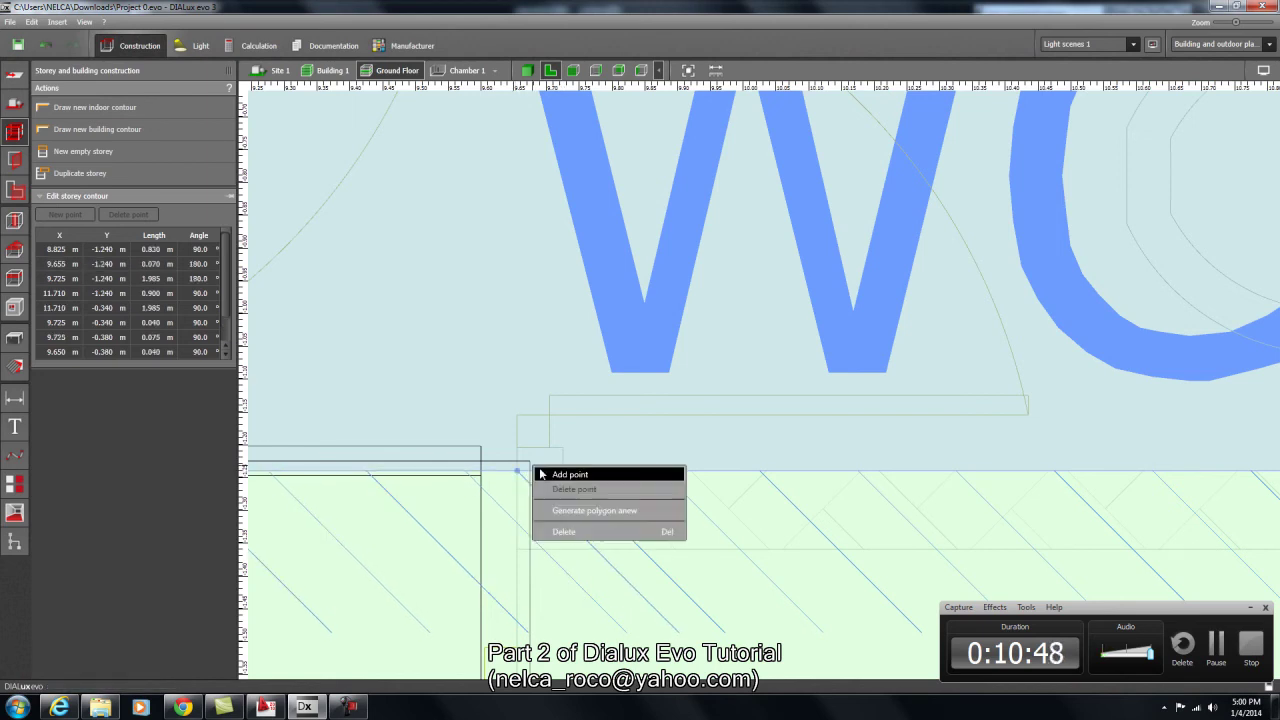
click(545, 475)
drag(528, 458, 565, 449)
right_click(568, 454)
click(572, 458)
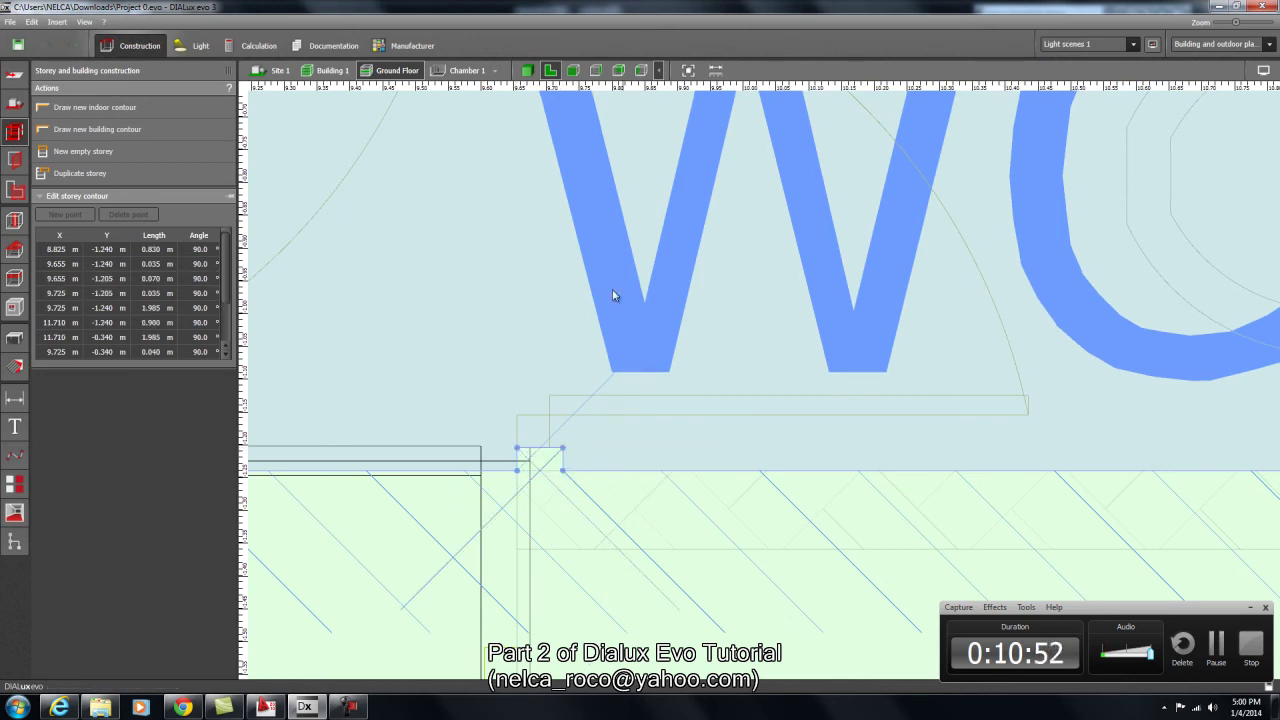
Delete the upper-left corner point of the WC contour.
scroll(554, 349, down, 6)
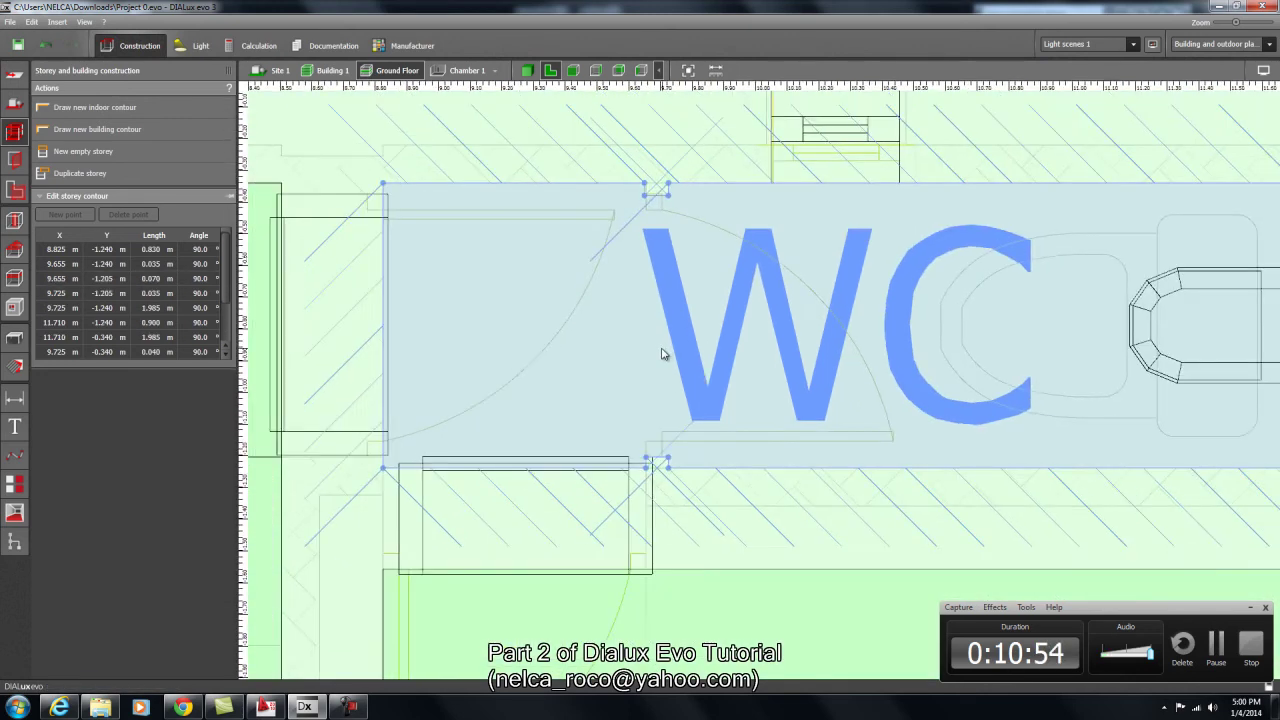
right_drag(1043, 322, 937, 316)
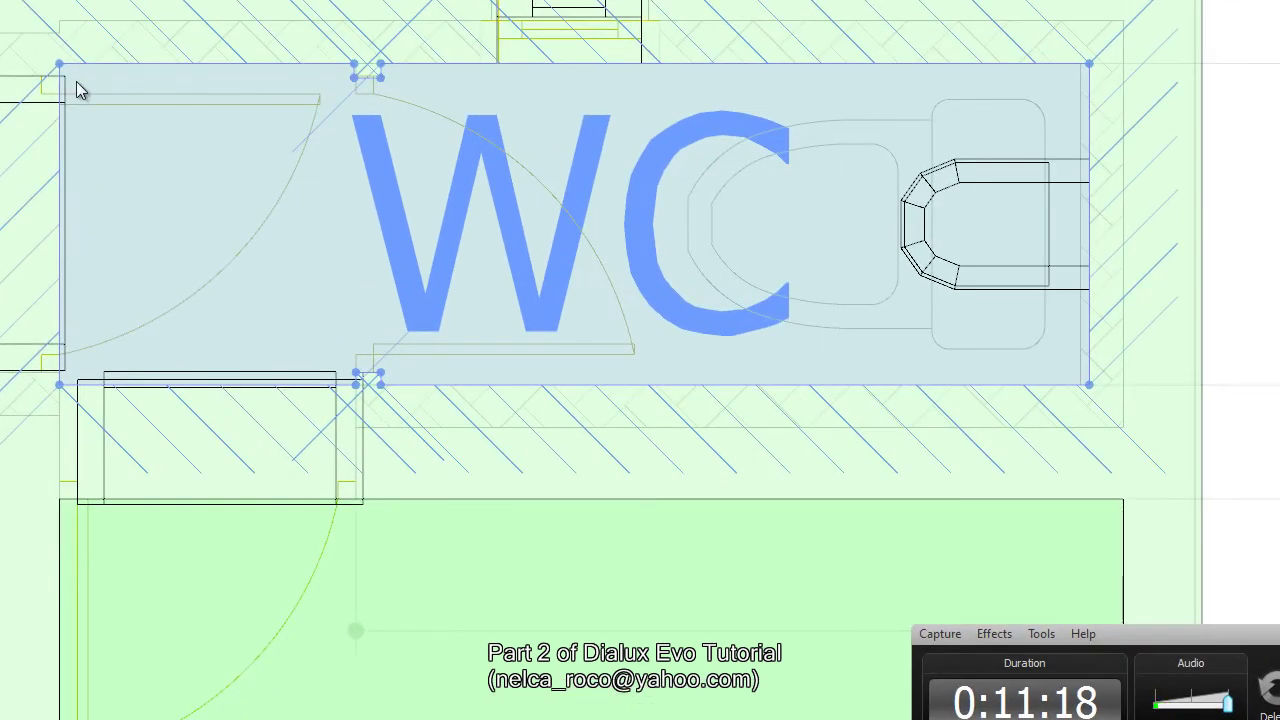
right_click(62, 72)
click(105, 104)
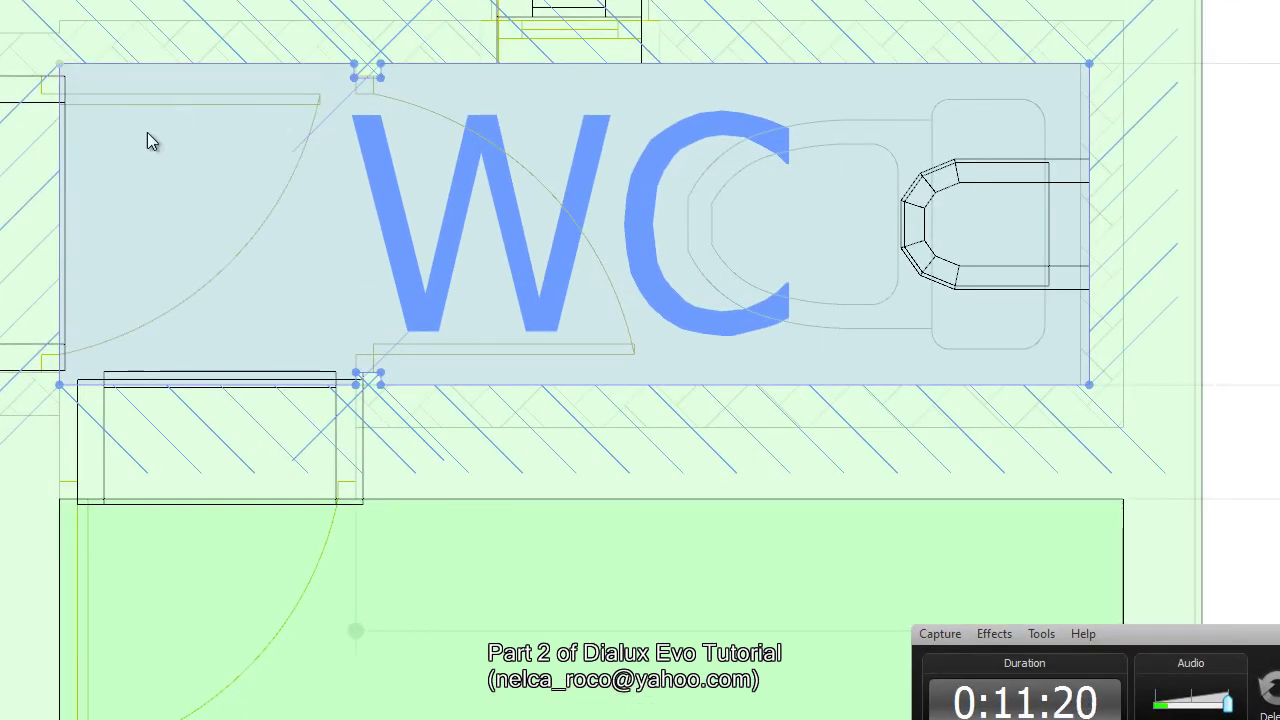
right_click(66, 388)
click(150, 397)
drag(157, 390, 248, 268)
right_click(250, 270)
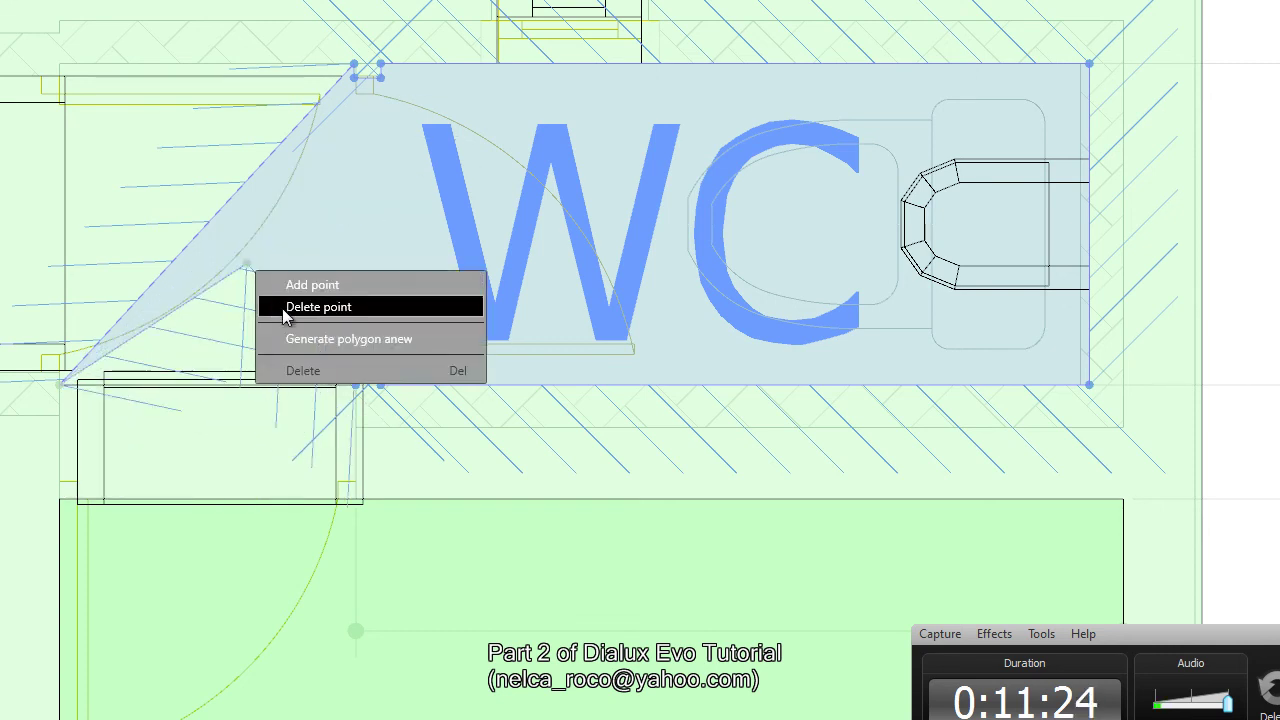
click(283, 307)
Delete the WC contour's lower-left corner point and the two left points of the lower jamb notch.
right_click(64, 386)
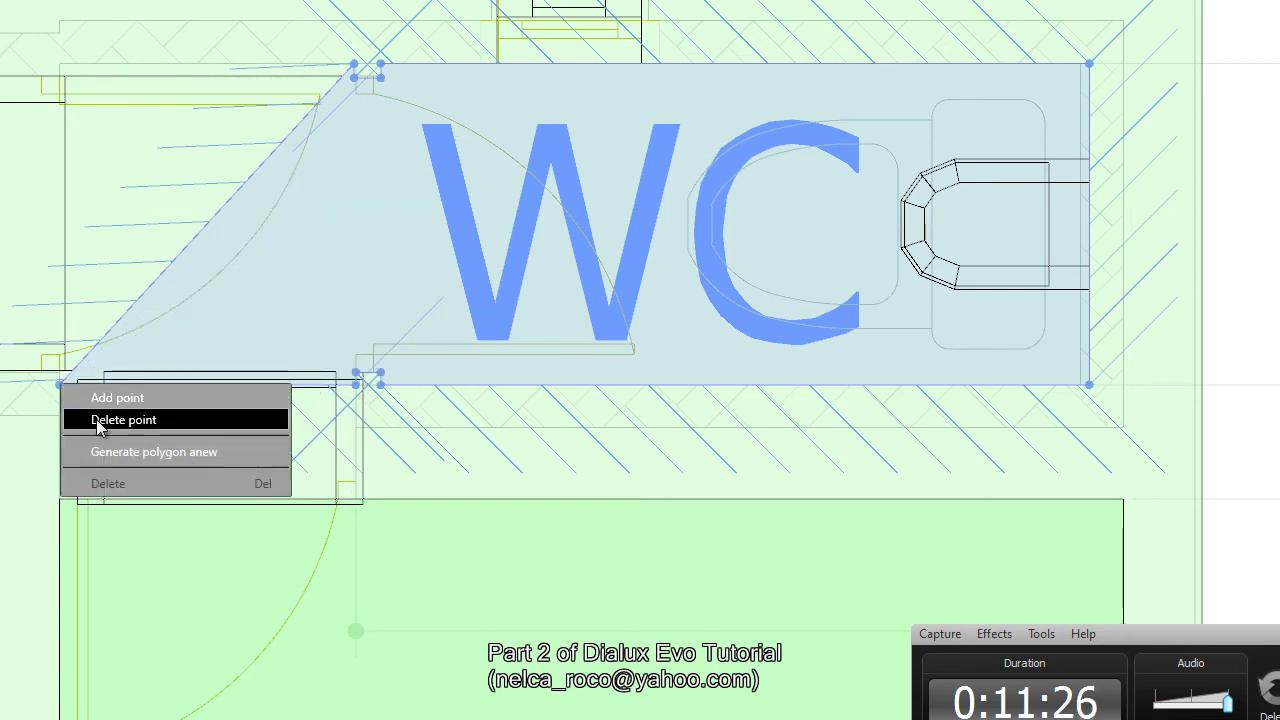
click(99, 421)
right_click(358, 384)
click(383, 422)
right_click(357, 373)
click(388, 409)
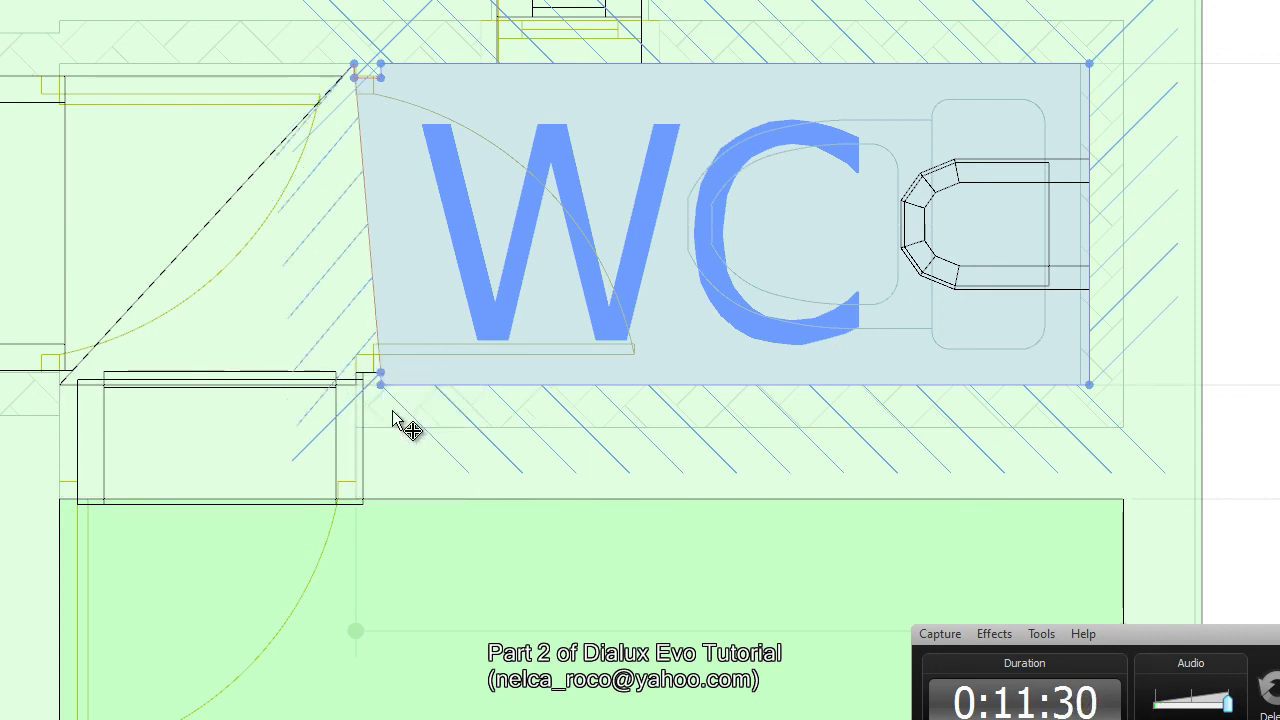
Delete the remaining door-jamb notch points from the WC contour so its left edge runs straight along the inner partition face.
right_click(381, 372)
click(388, 407)
right_click(356, 76)
click(372, 111)
right_click(353, 65)
click(375, 97)
right_click(381, 77)
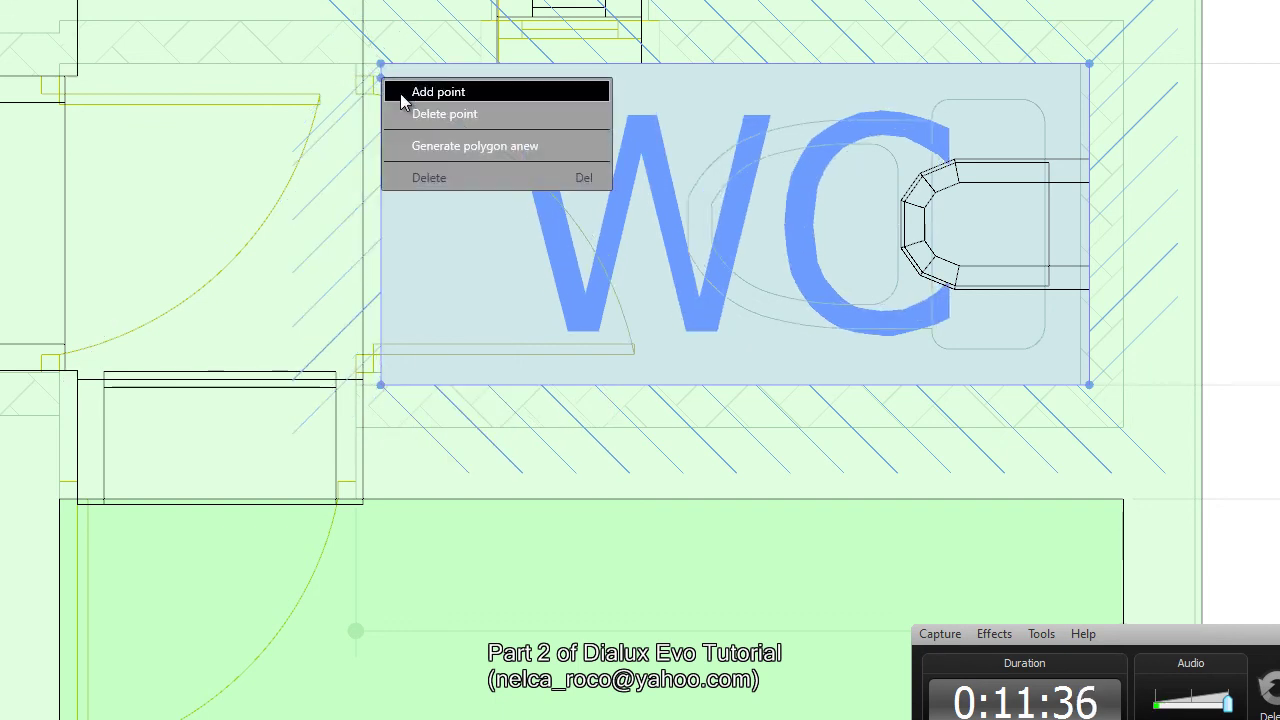
click(414, 116)
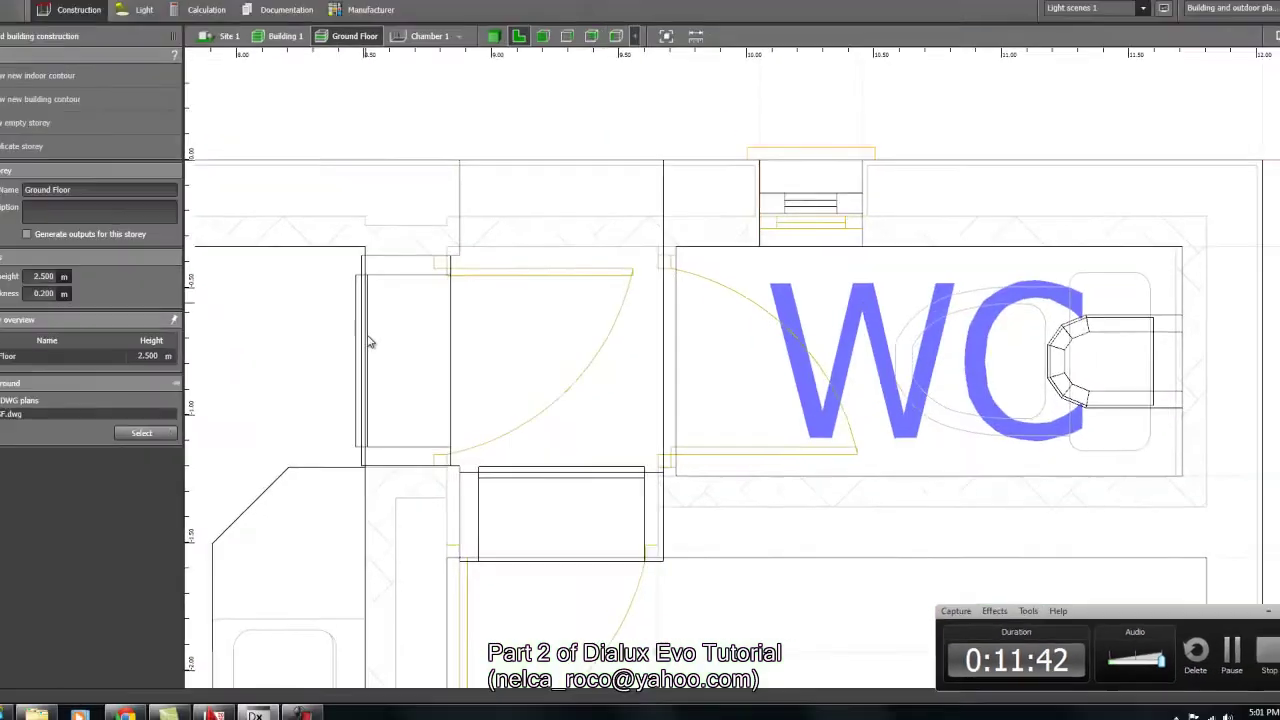
Delete the existing door opening in the wall between the kitchen area and the small lobby beside the WC.
click(98, 294)
click(474, 363)
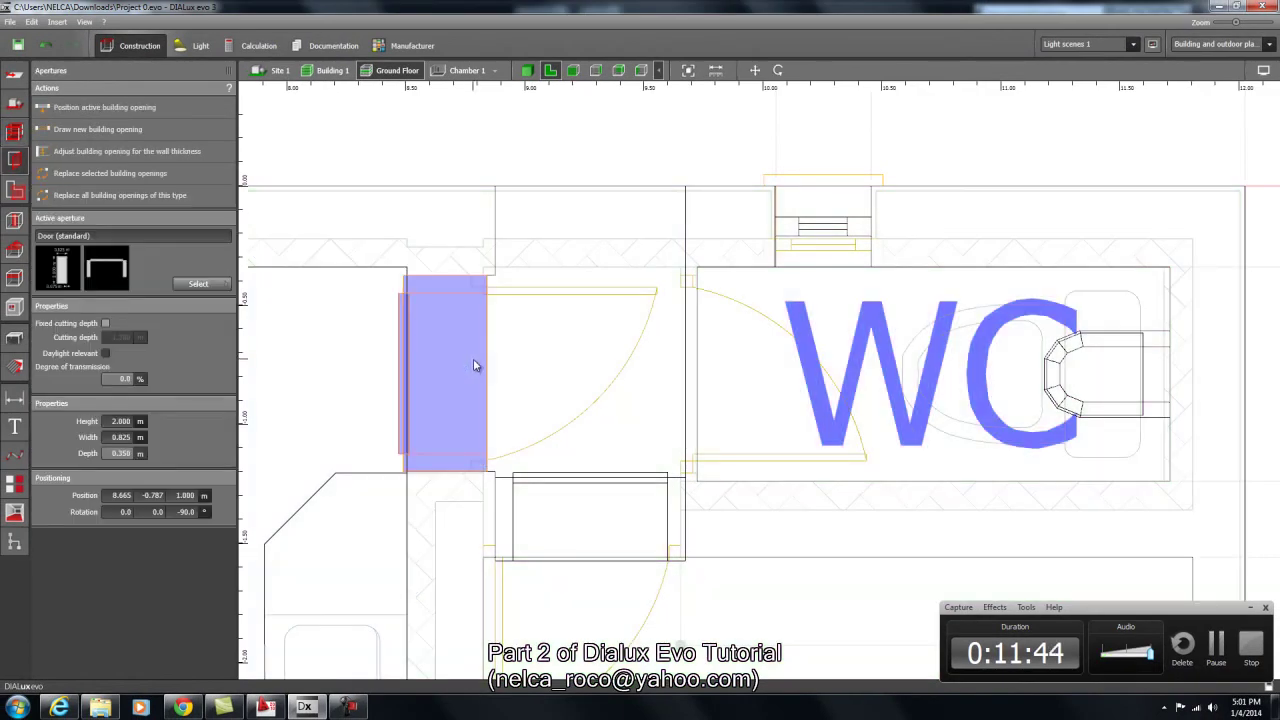
key(Escape)
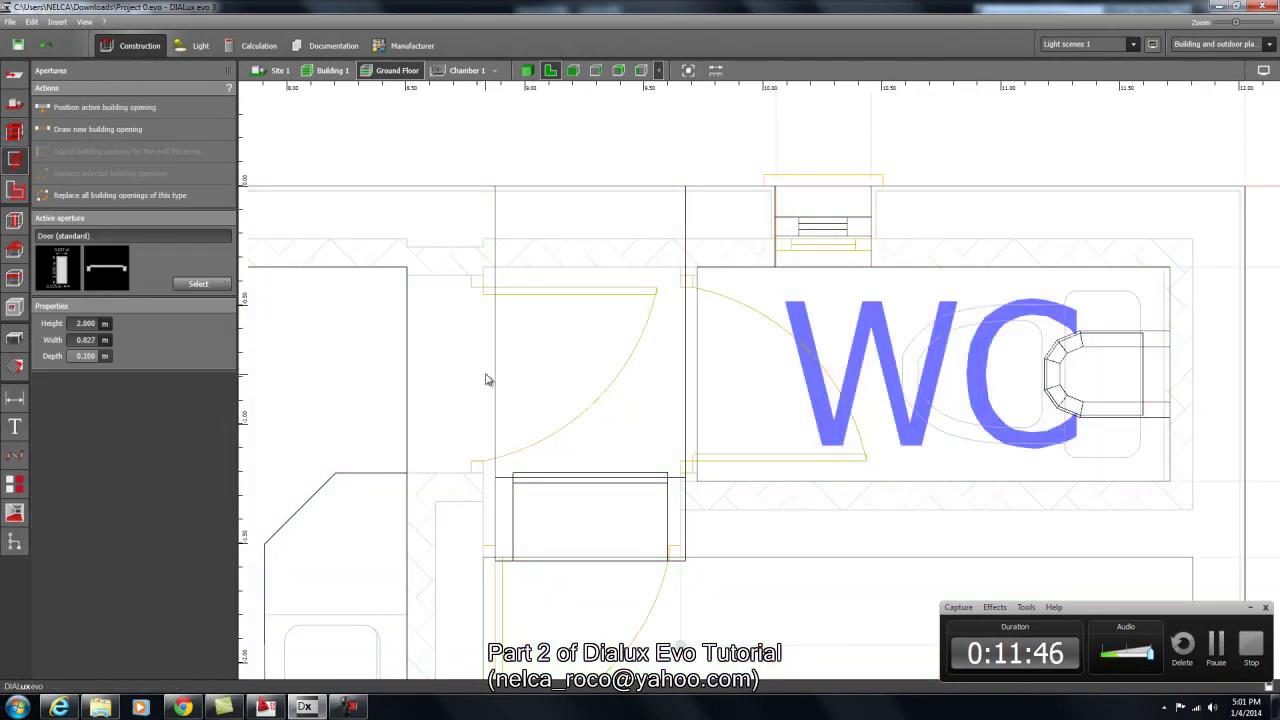
Draw a closed indoor contour of 0.830 by 0.865 m for the lobby beside the WC, starting at X 8.825, Y -0.340 m.
right_drag(489, 374, 537, 326)
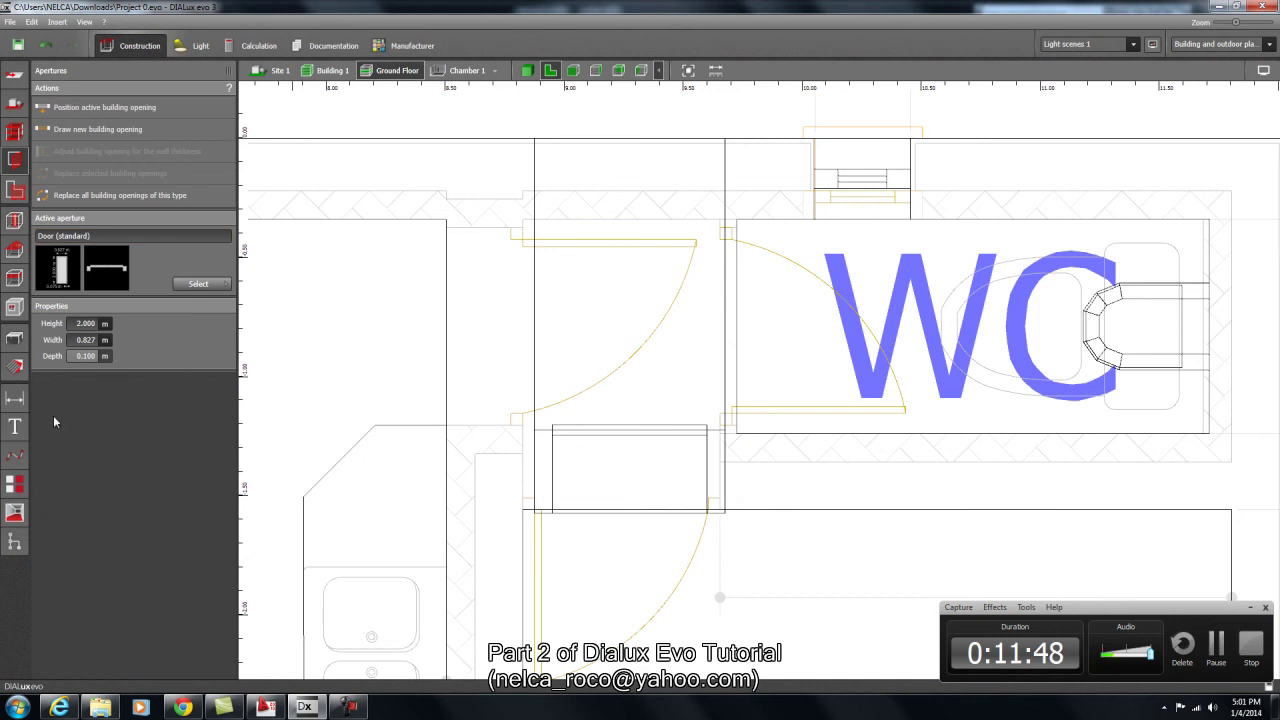
click(14, 131)
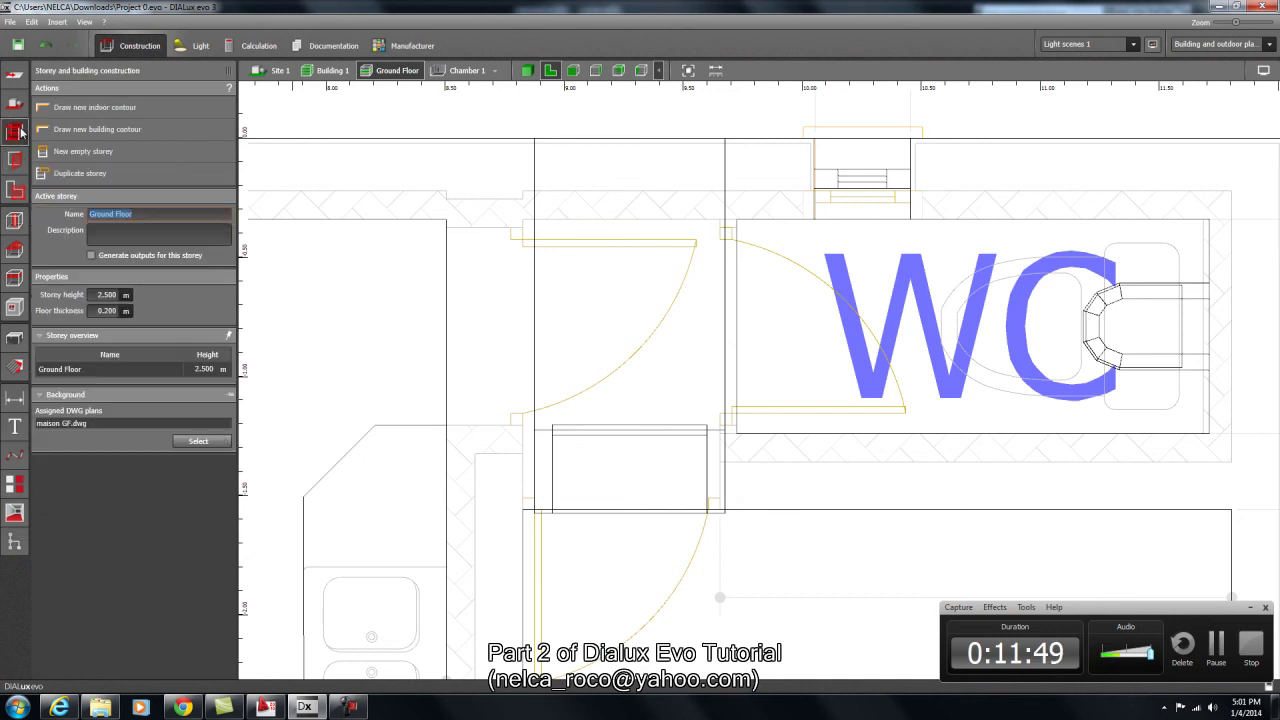
click(97, 108)
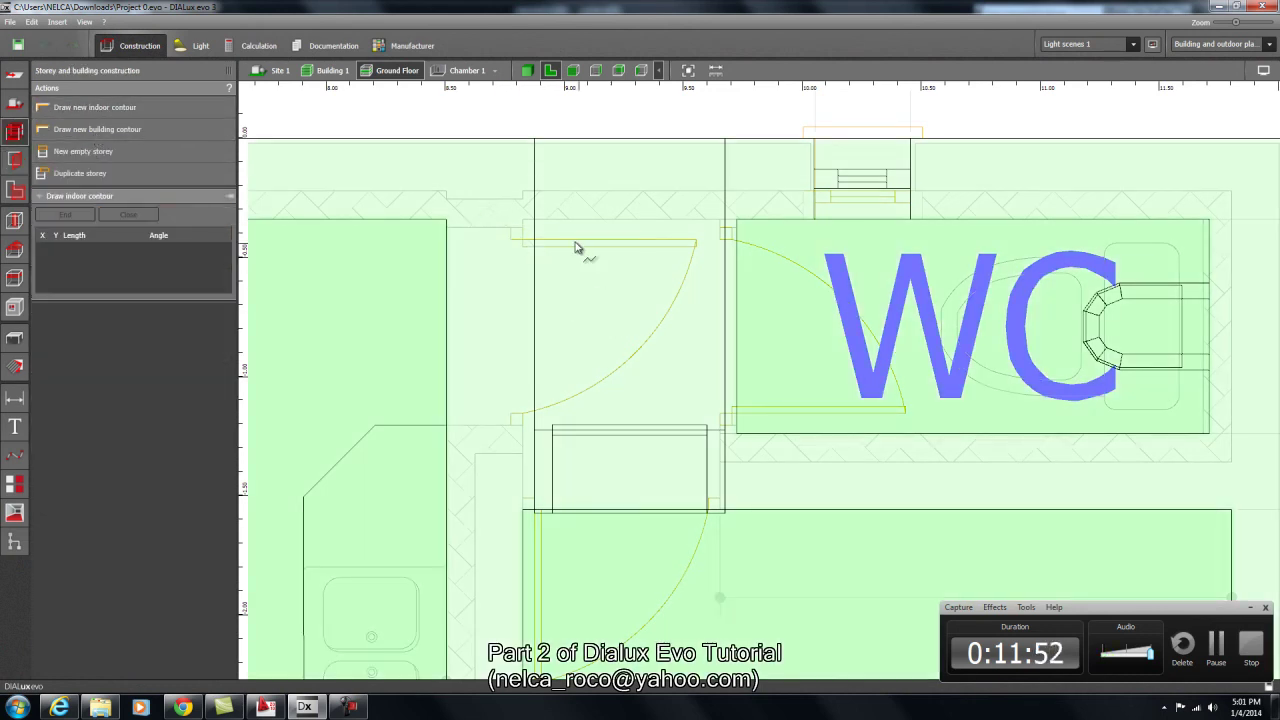
click(522, 220)
click(719, 220)
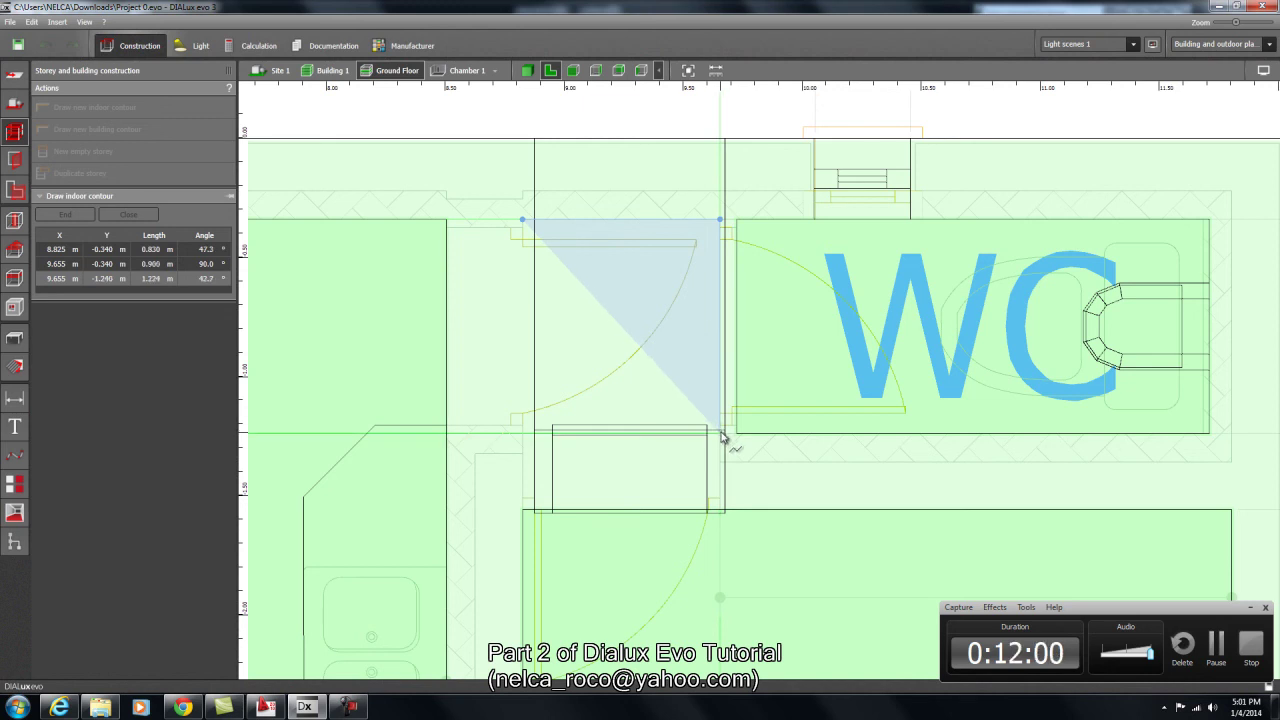
click(720, 428)
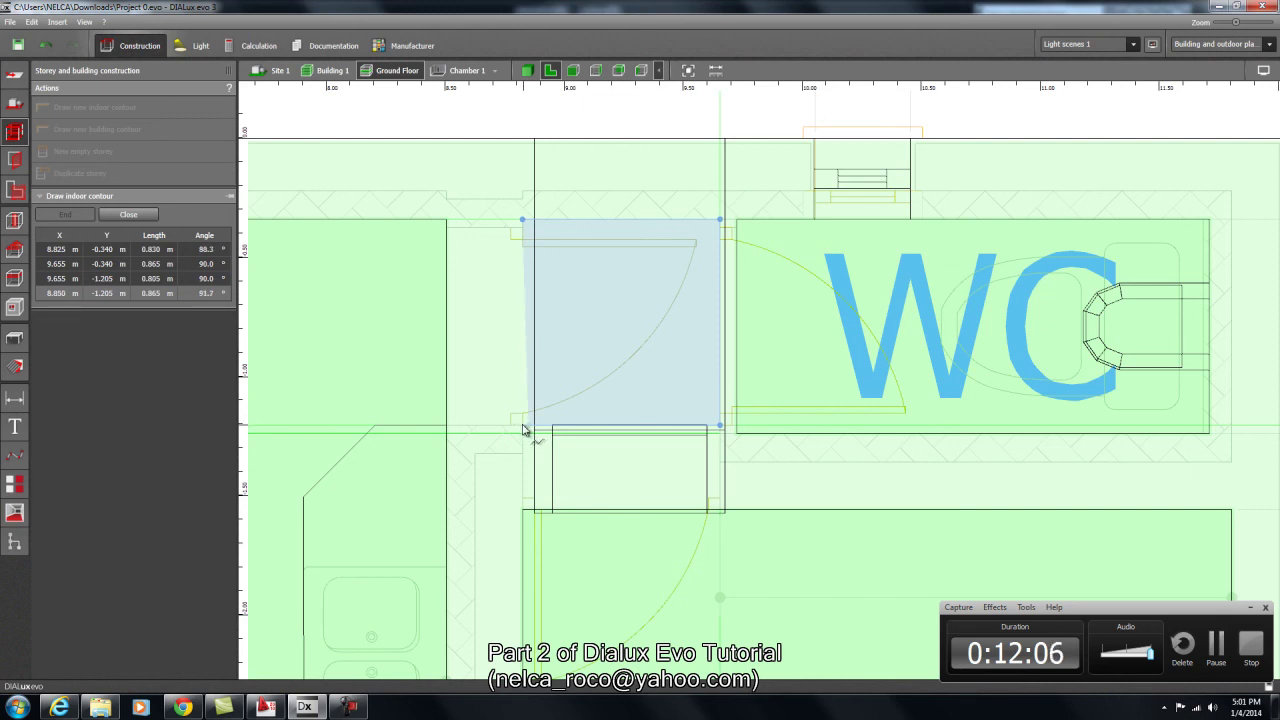
scroll(520, 432, up, 1)
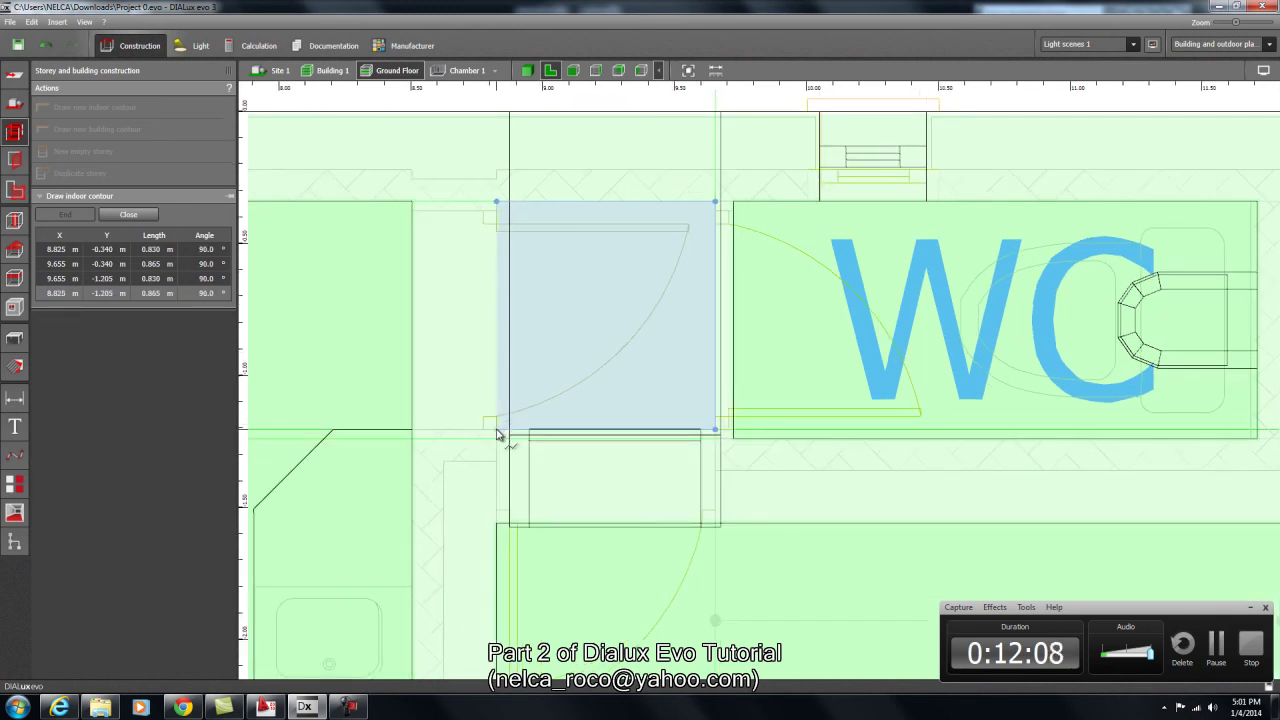
click(498, 434)
right_click(536, 380)
click(560, 390)
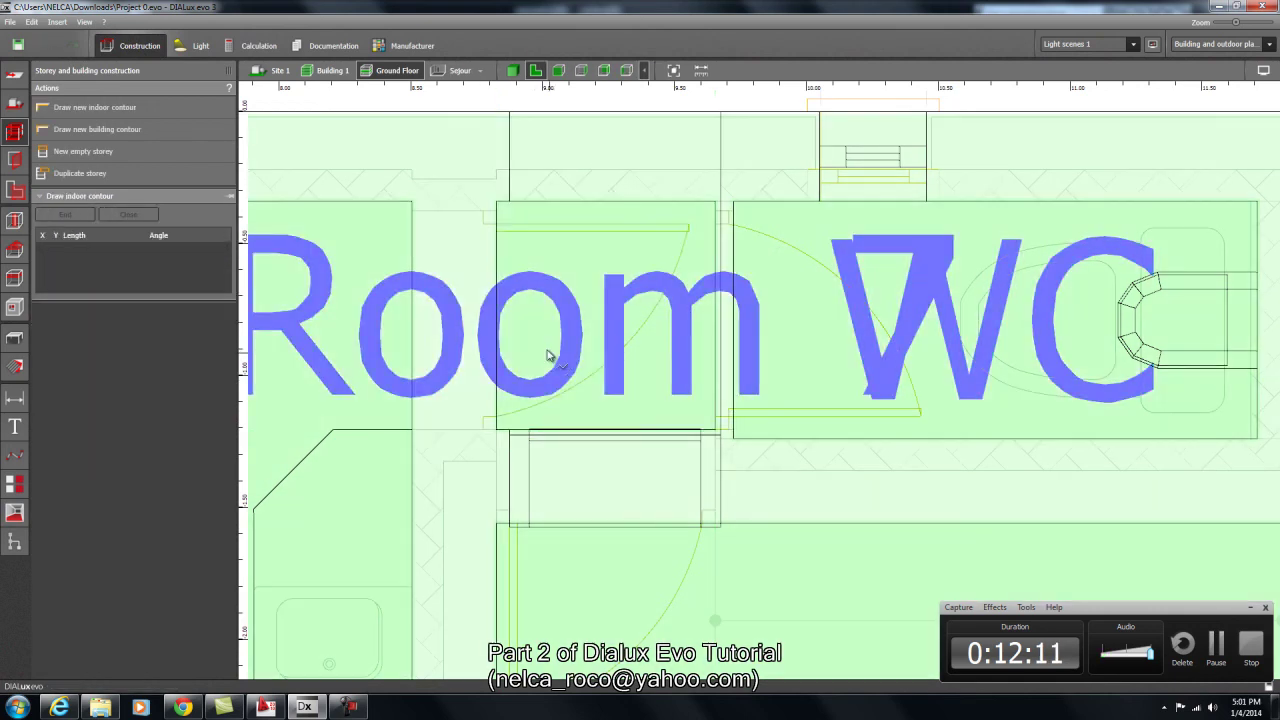
Draw standard door openings about 0.78 m wide in the lobby's kitchen-side wall and about 0.73 m wide in the WC partition.
middle_drag(551, 360, 628, 345)
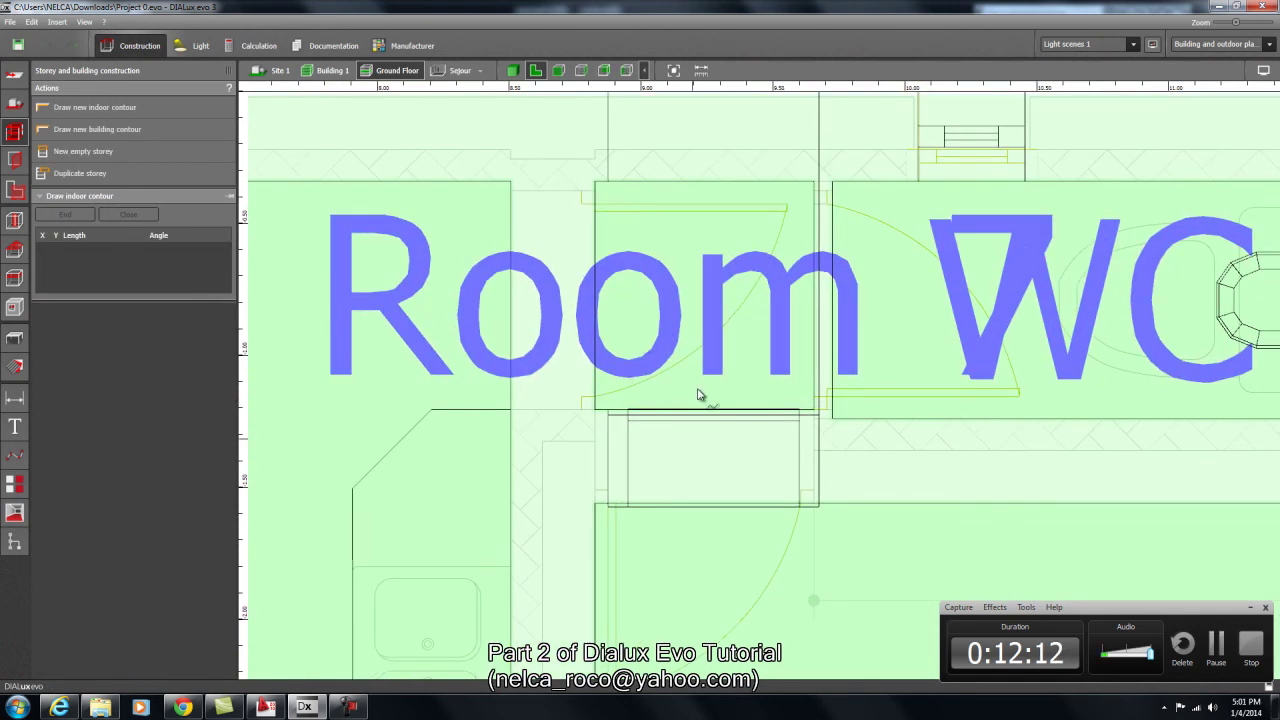
middle_drag(714, 143, 690, 257)
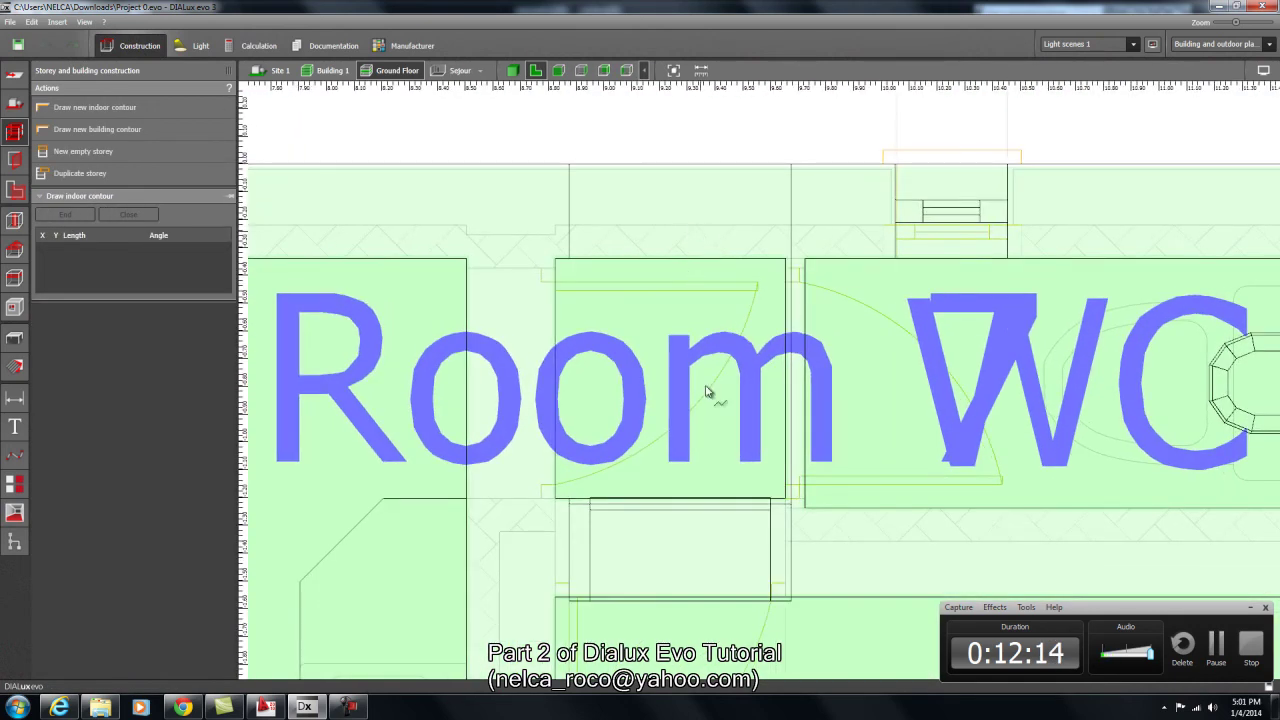
scroll(670, 495, down, 2)
middle_drag(708, 516, 653, 394)
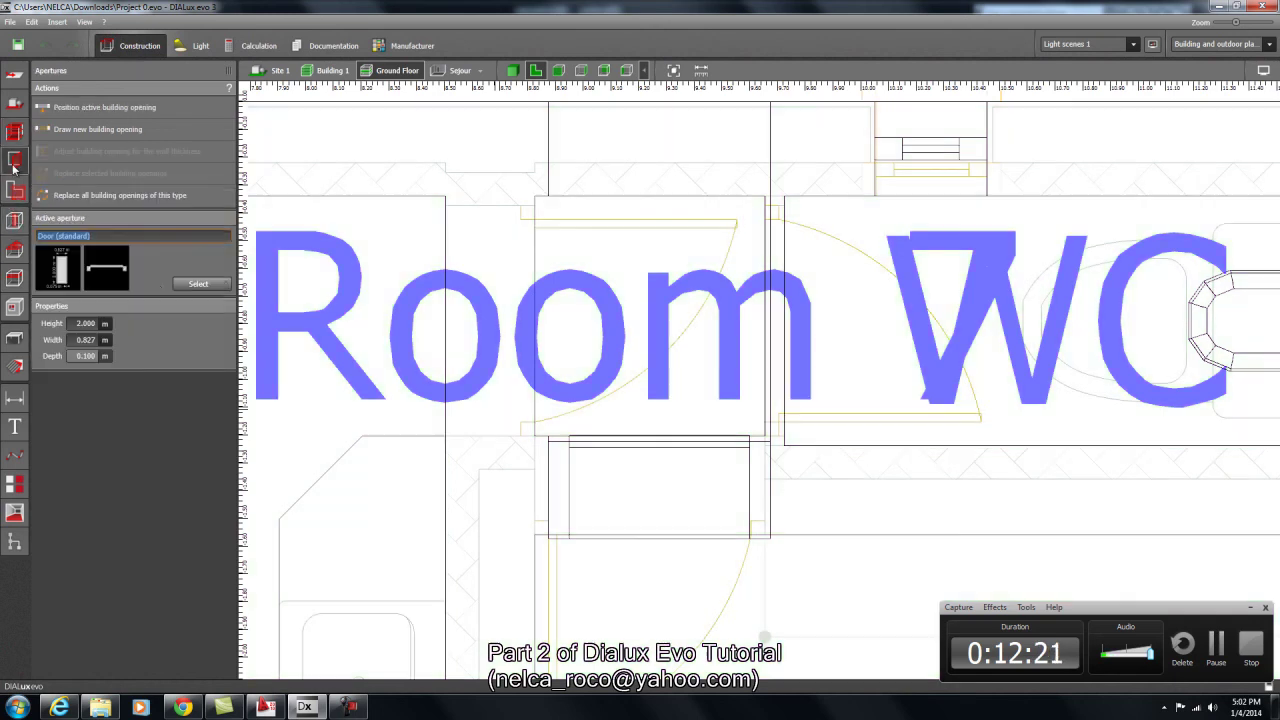
click(14, 159)
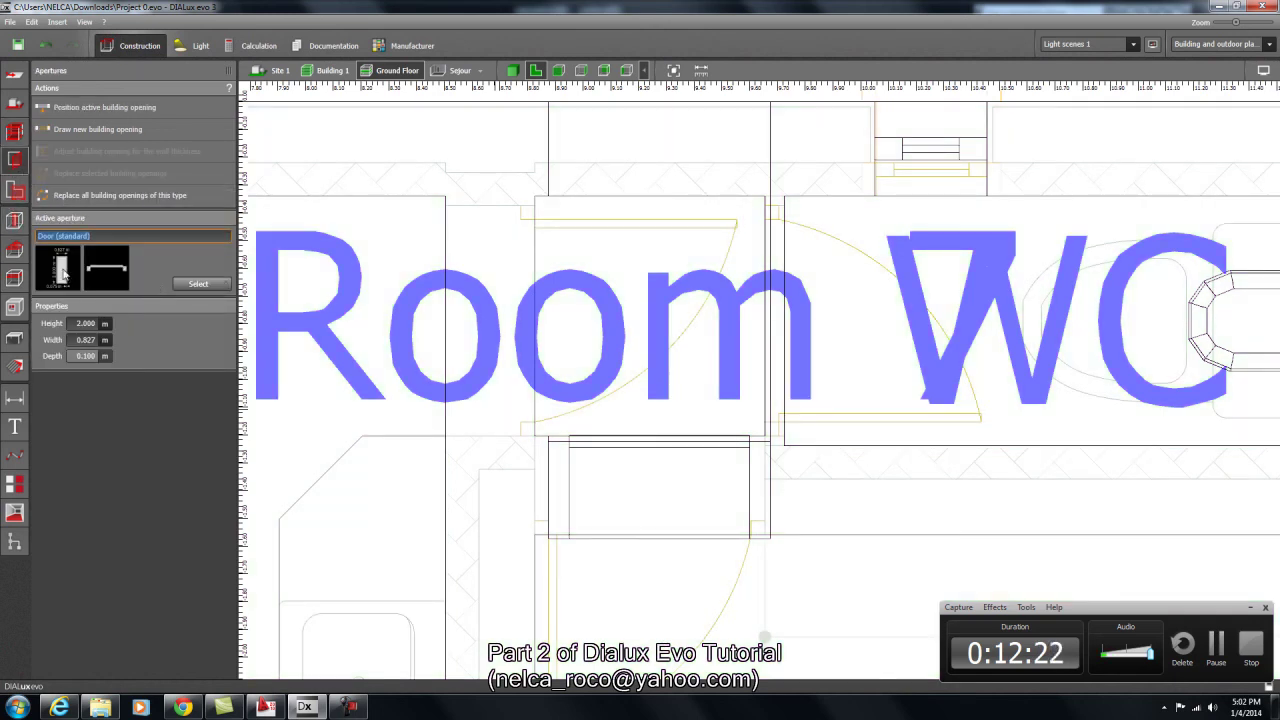
click(58, 129)
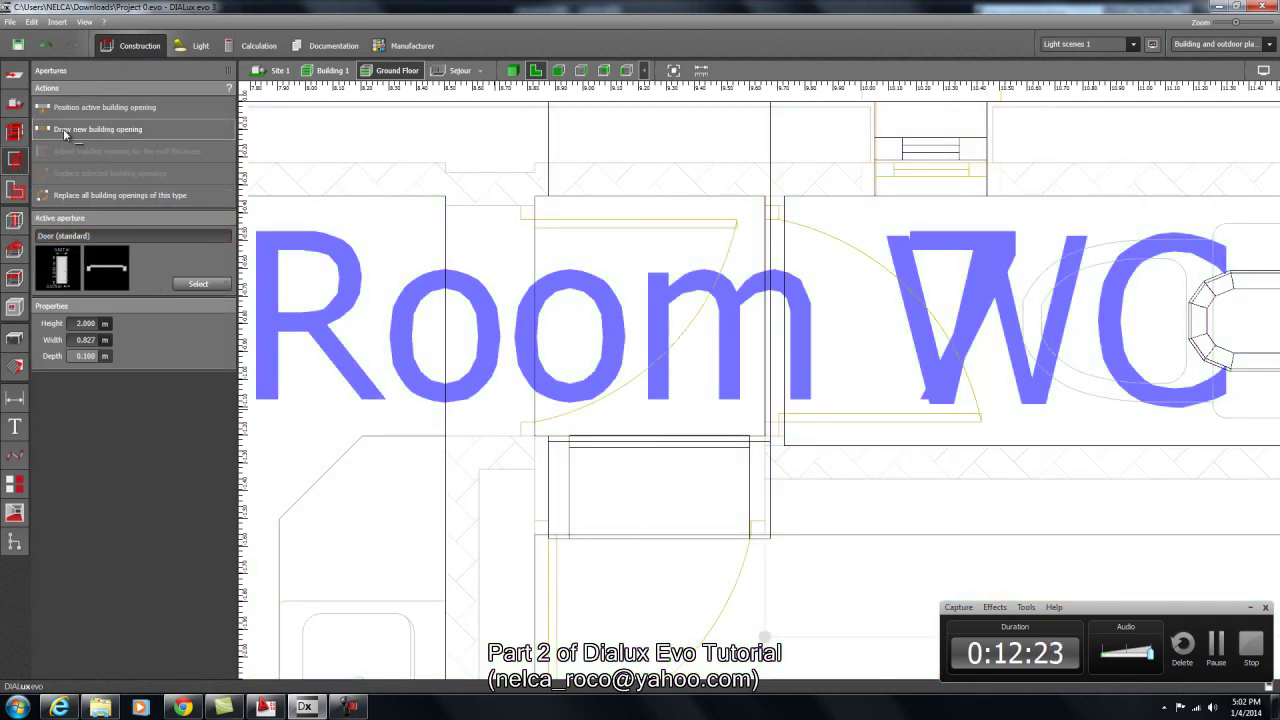
click(536, 224)
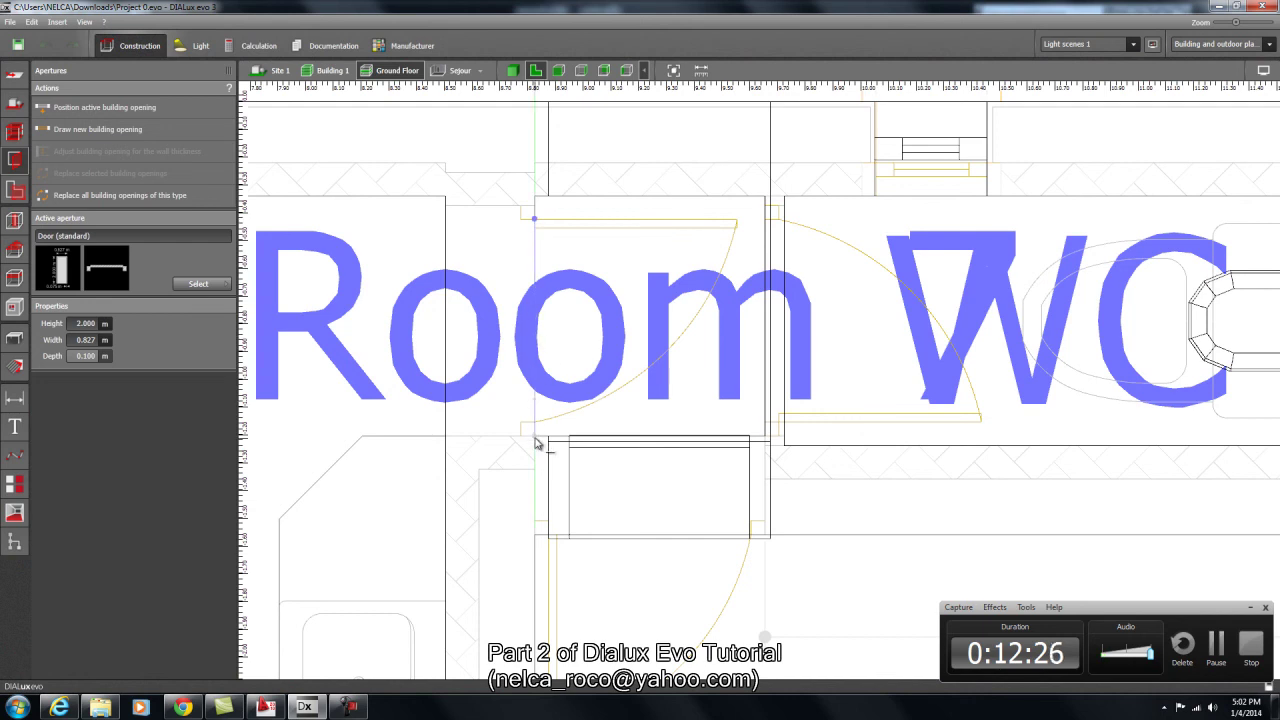
click(534, 437)
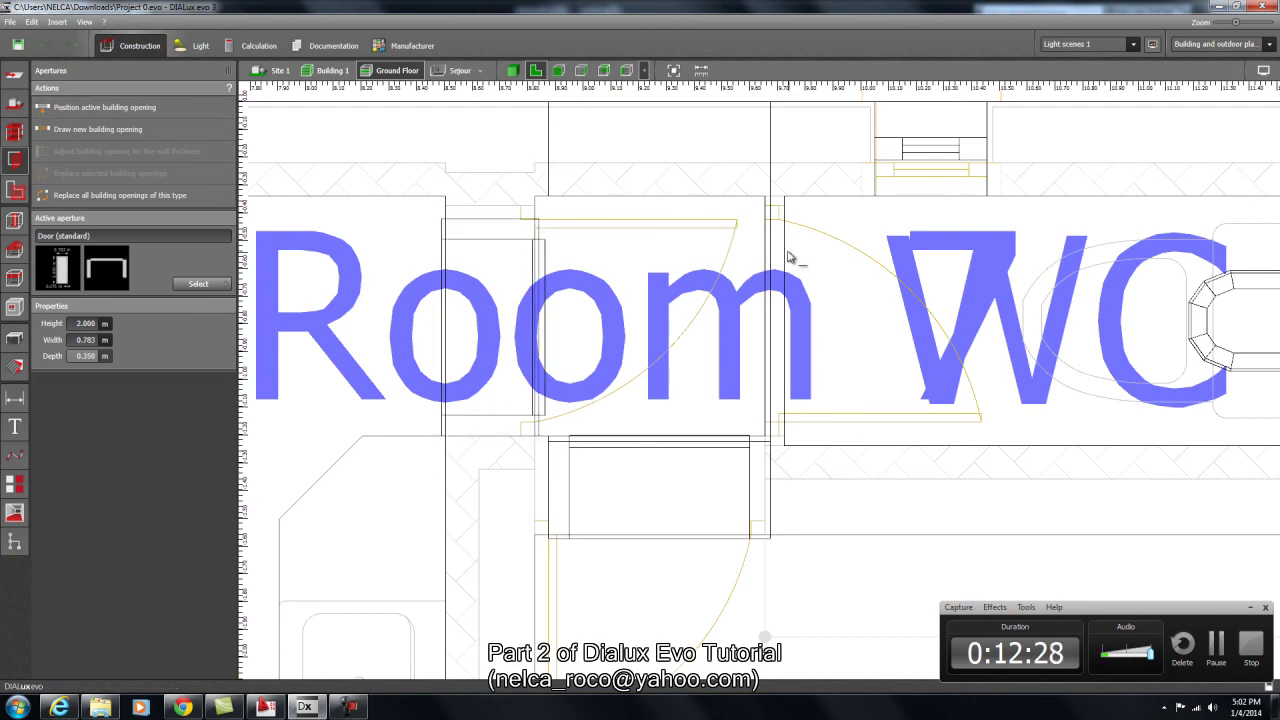
click(770, 218)
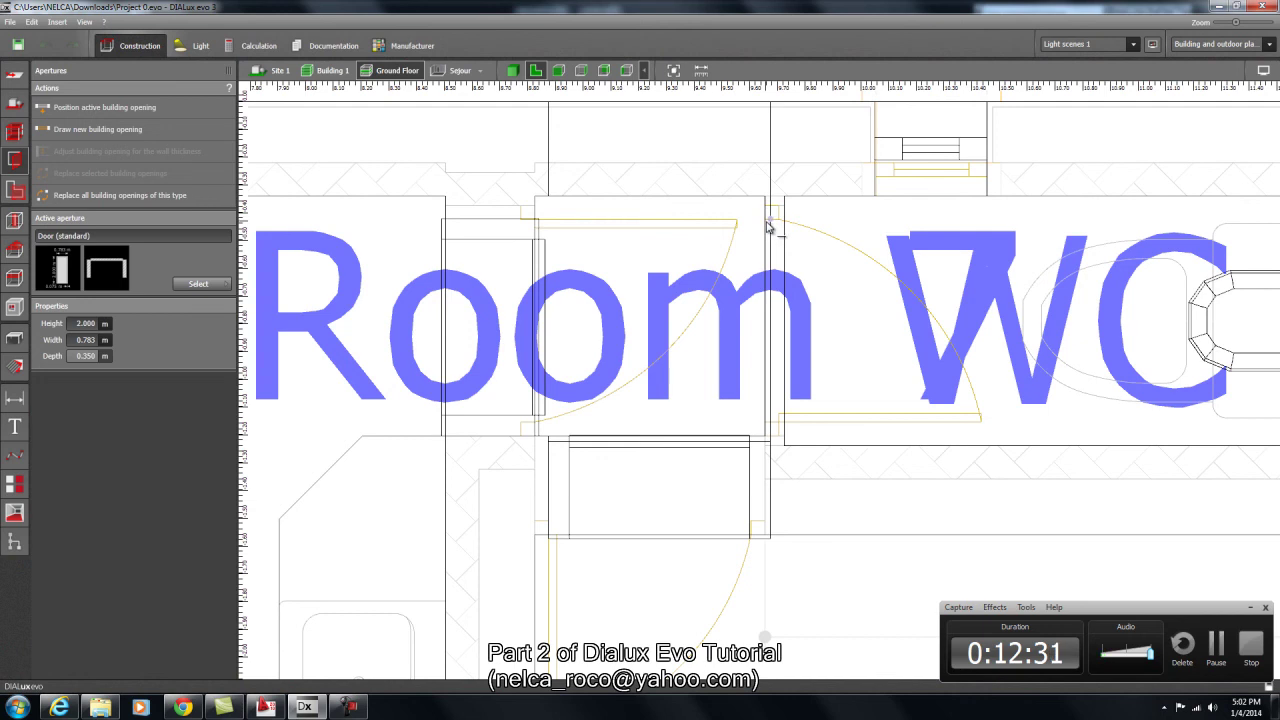
click(770, 428)
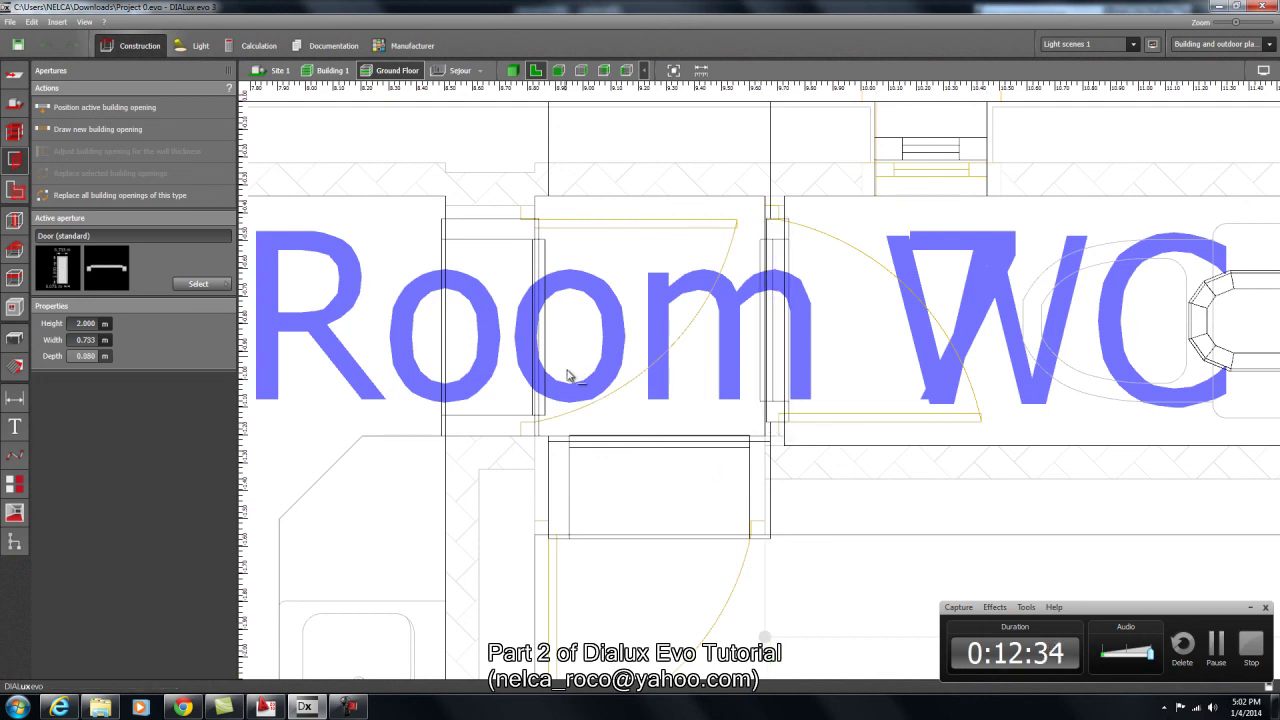
Move the door opening in the lobby's lower wall to X 9.255 m, Y -1.403 m.
click(656, 500)
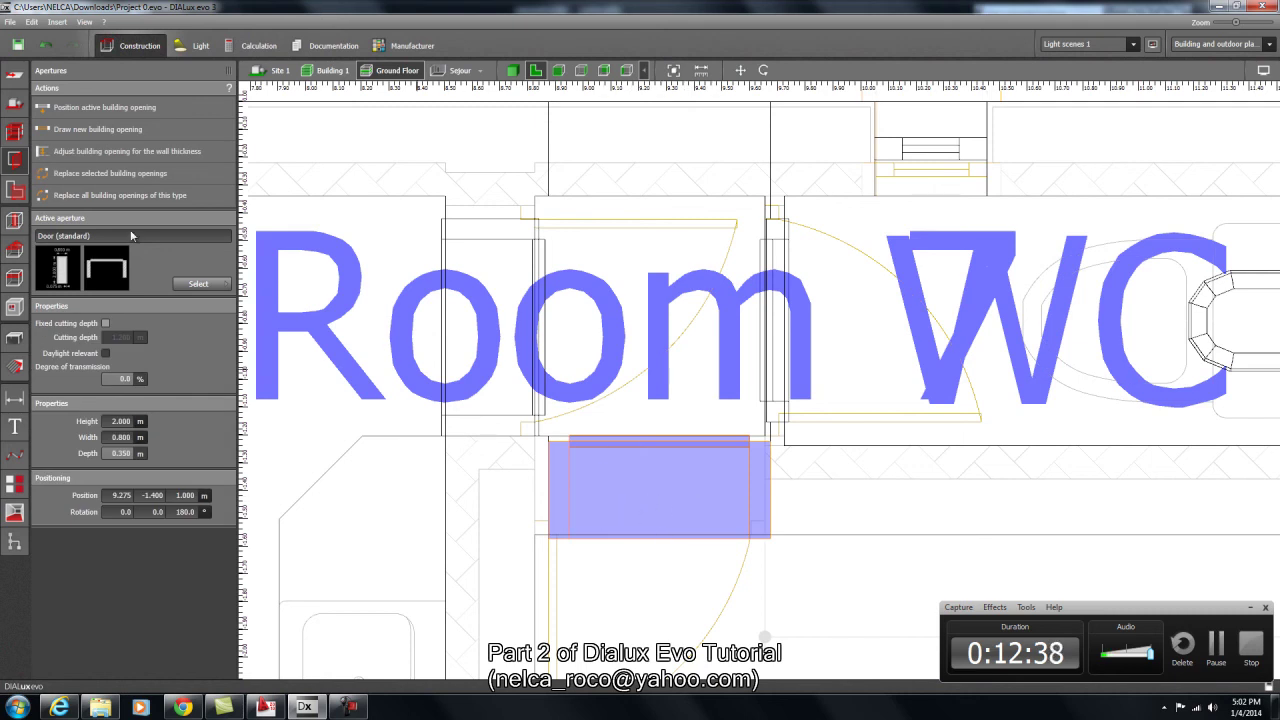
right_click(610, 496)
click(680, 537)
click(673, 375)
right_click(655, 487)
click(676, 502)
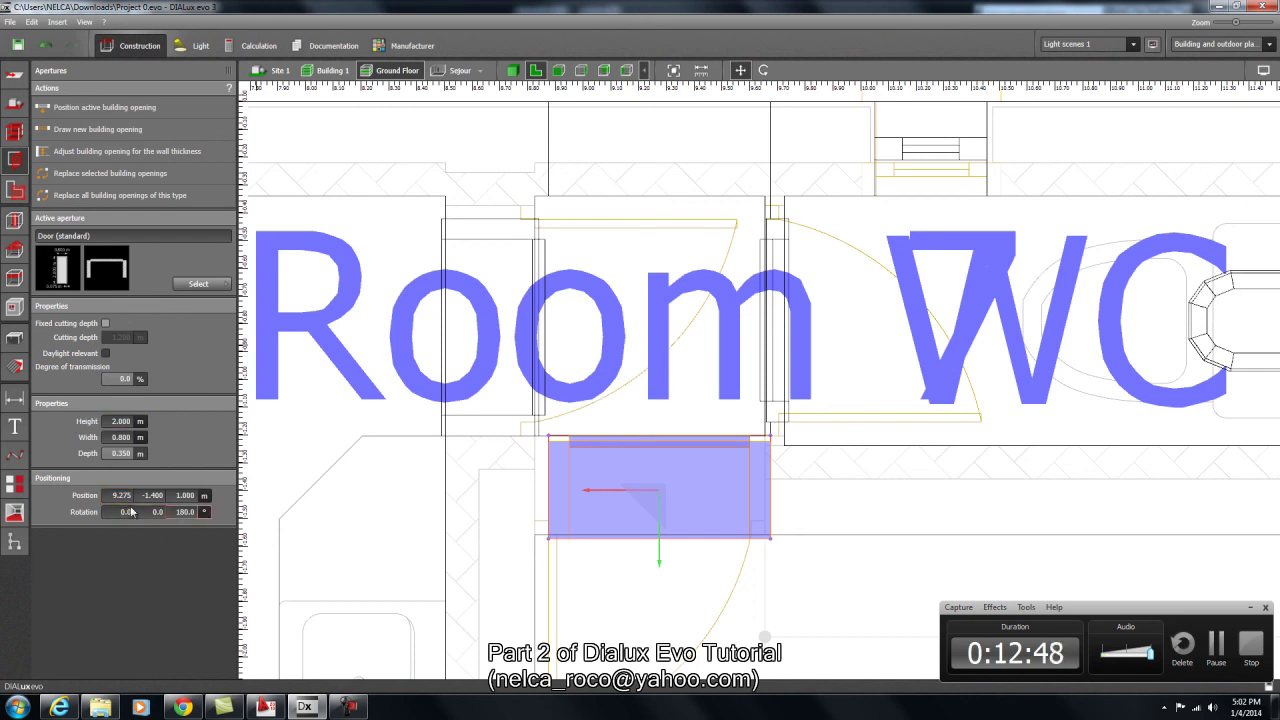
scroll(590, 480, up, 3)
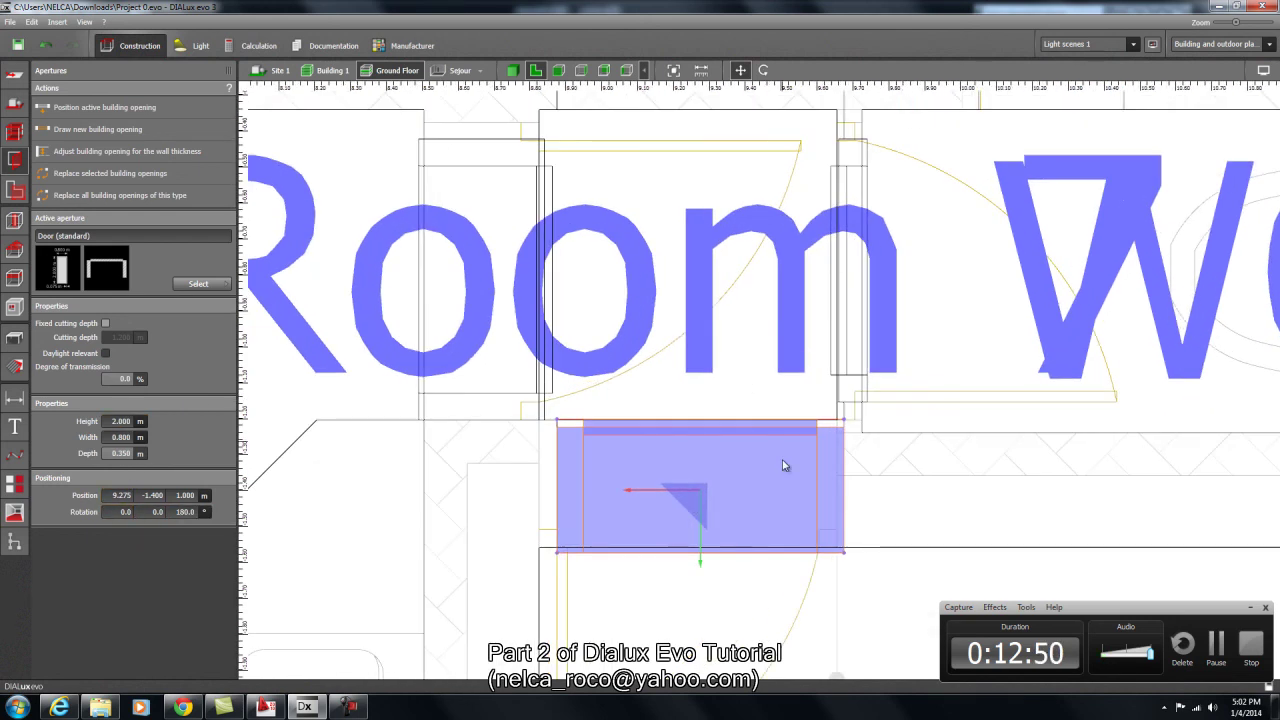
scroll(771, 517, up, 2)
drag(765, 370, 752, 395)
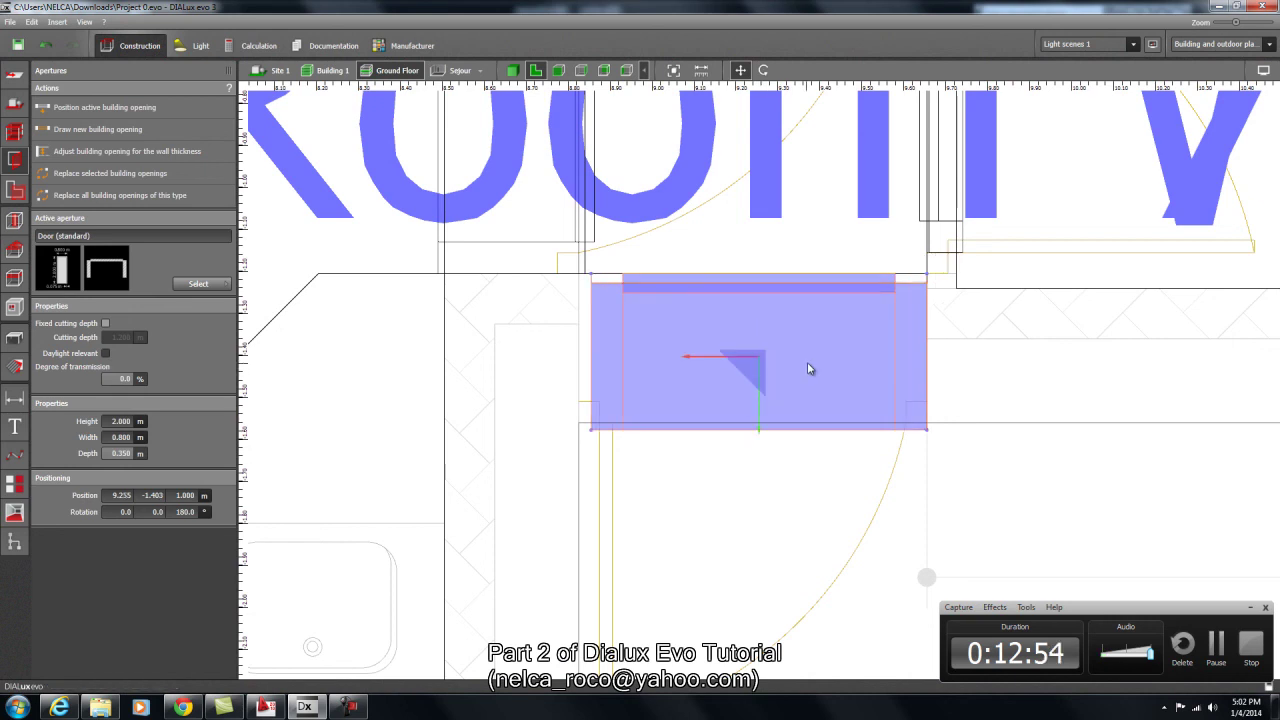
Set the width of the lobby's lower door opening to 0.75 m.
click(118, 437)
text(0.75)
key(Return)
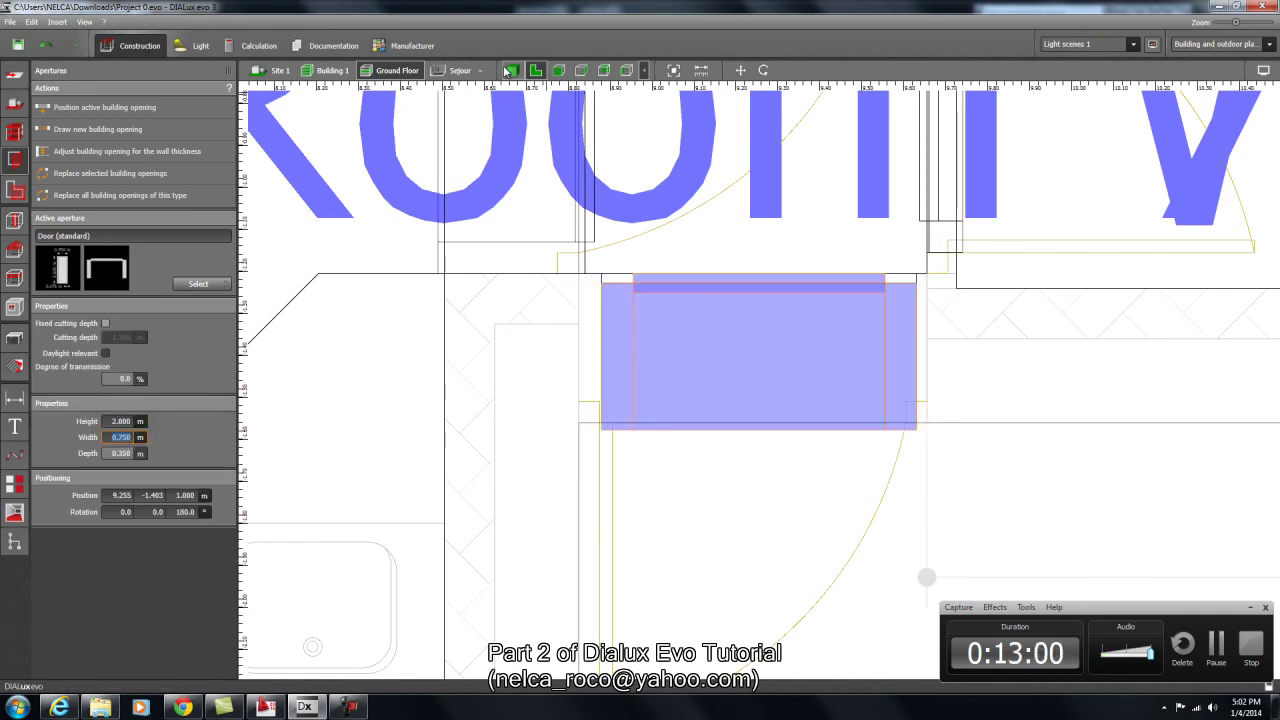
Examine the lobby and WC doors and the surrounding ground floor rooms in the 3D view.
click(509, 70)
drag(400, 349, 627, 273)
drag(645, 536, 765, 590)
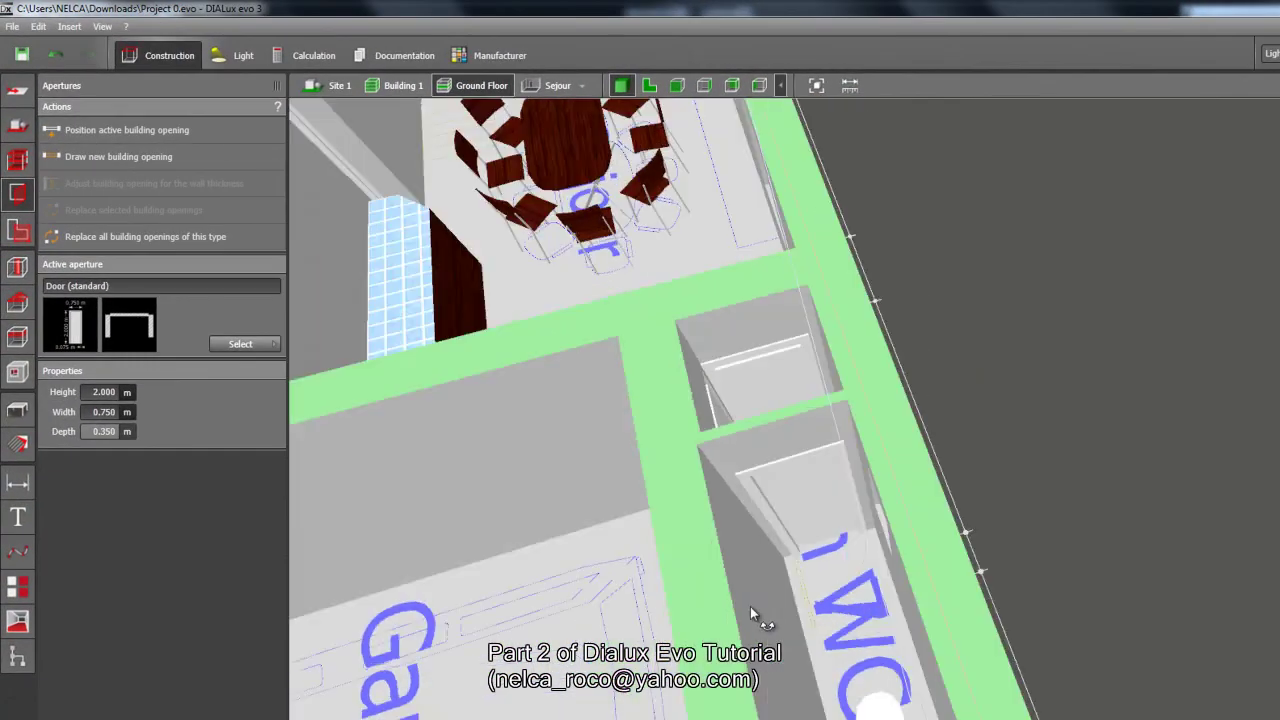
drag(865, 662, 808, 587)
drag(662, 566, 864, 474)
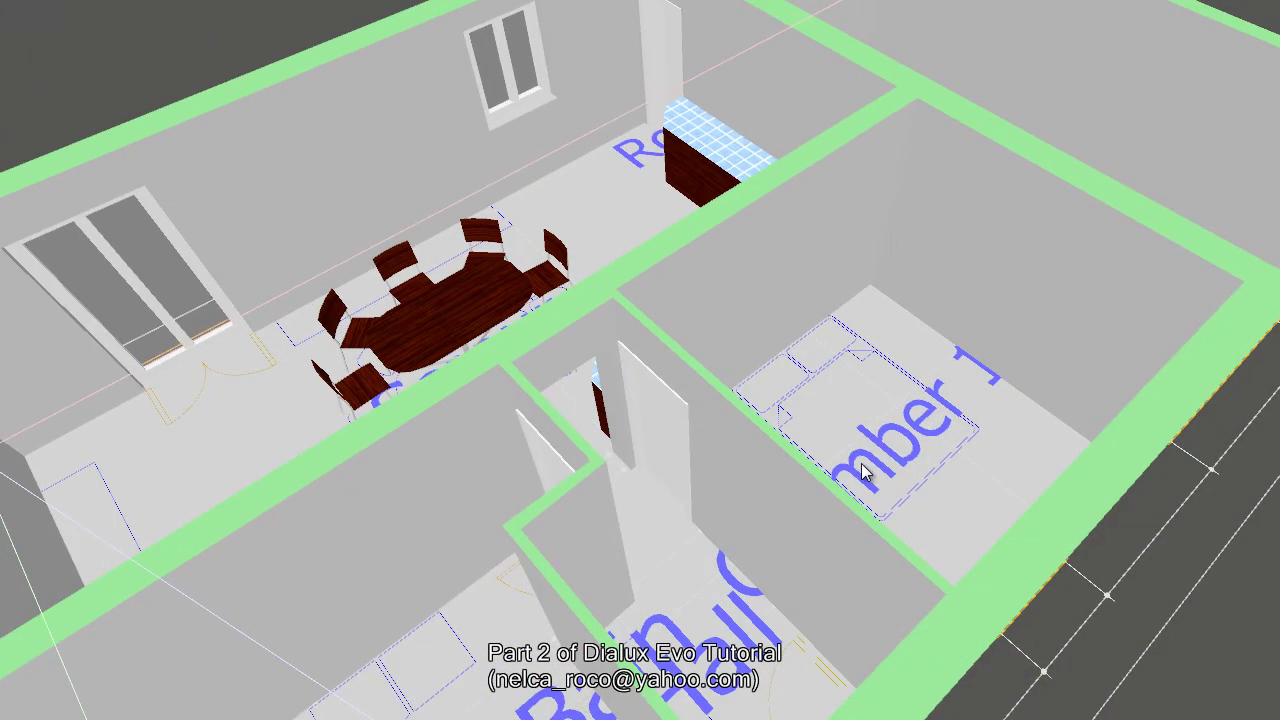